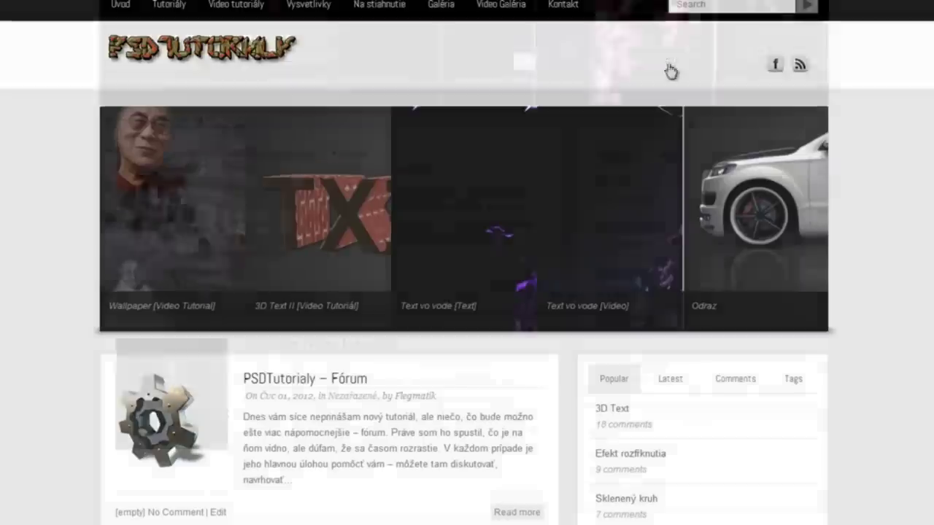
Step: Search the texture site for glass, browse the cracked-glass images and view the BrokenGlass0001 texture page
{"action": "scroll", "coordinate": [664, 212], "scroll_direction": "down", "scroll_amount": 10}
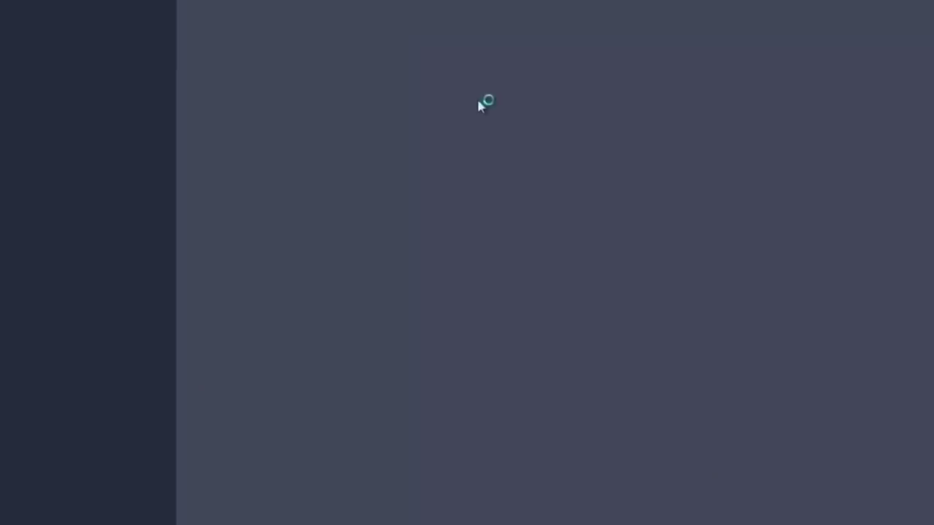
{"action": "scroll", "coordinate": [477, 102], "scroll_direction": "down", "scroll_amount": 3}
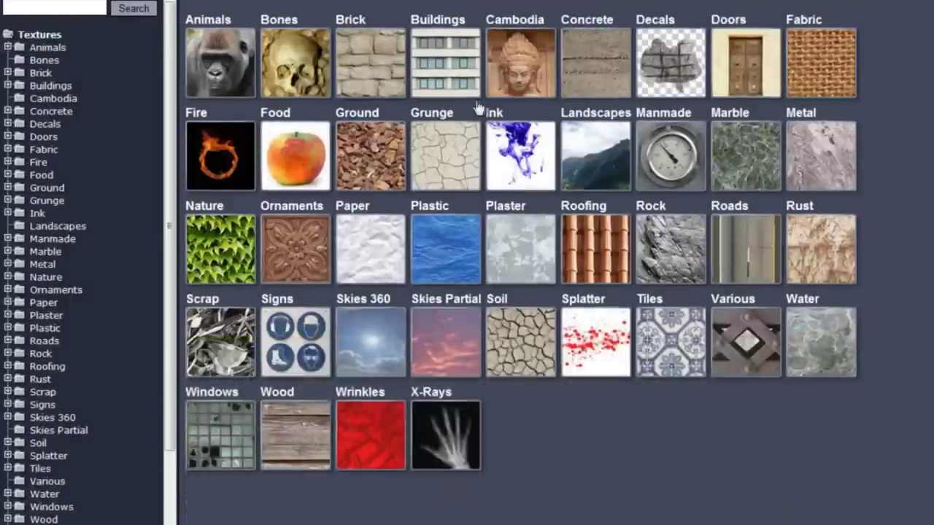
{"action": "scroll", "coordinate": [478, 102], "scroll_direction": "up", "scroll_amount": 3}
{"action": "mouse_move", "coordinate": [232, 62]}
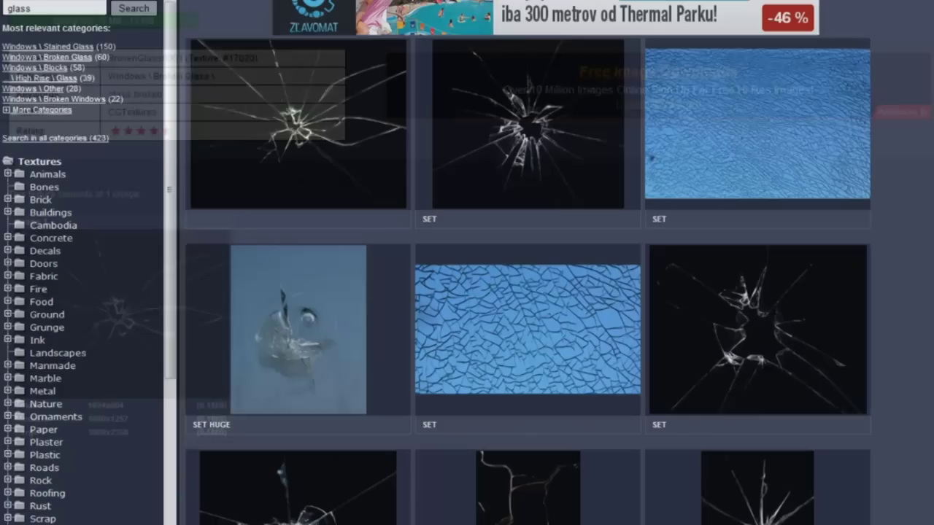
{"action": "scroll", "coordinate": [931, 115], "scroll_direction": "down", "scroll_amount": 7}
{"action": "scroll", "coordinate": [930, 114], "scroll_direction": "up", "scroll_amount": 2}
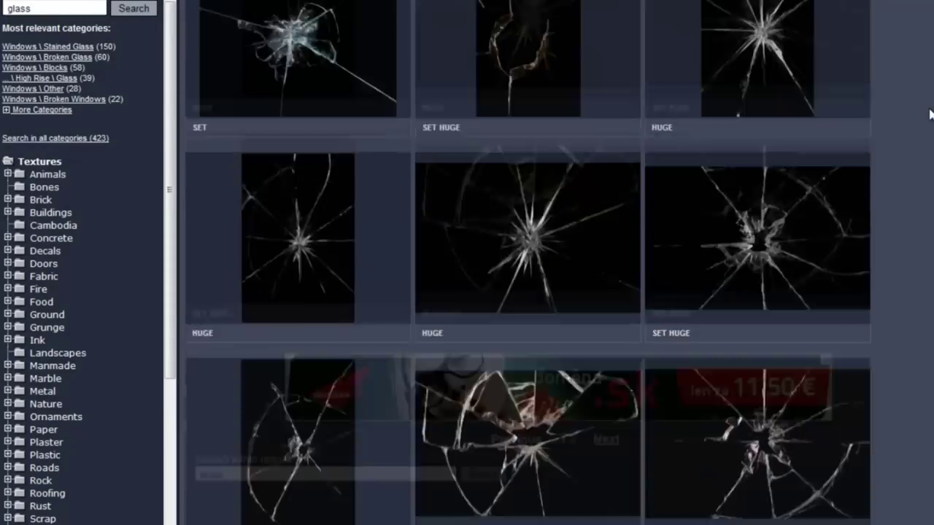
{"action": "scroll", "coordinate": [930, 113], "scroll_direction": "down", "scroll_amount": 15}
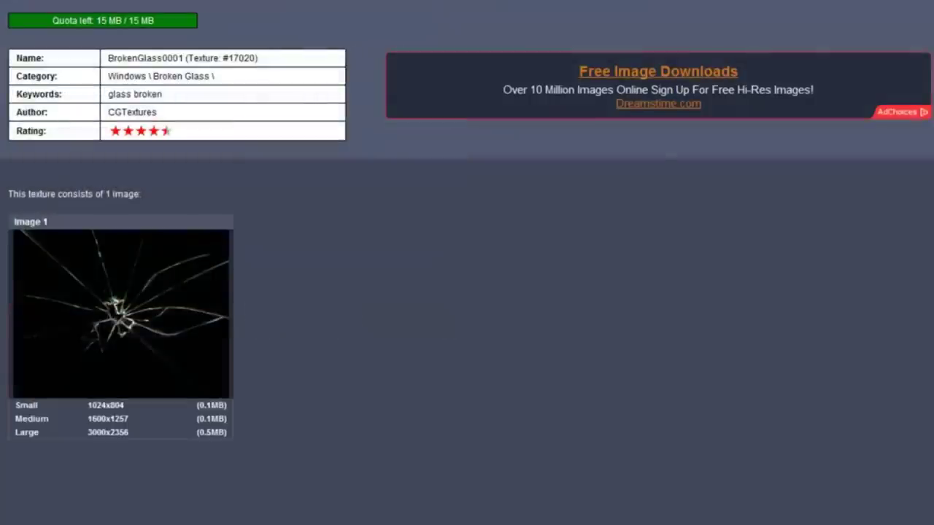
{"action": "mouse_move", "coordinate": [182, 299]}
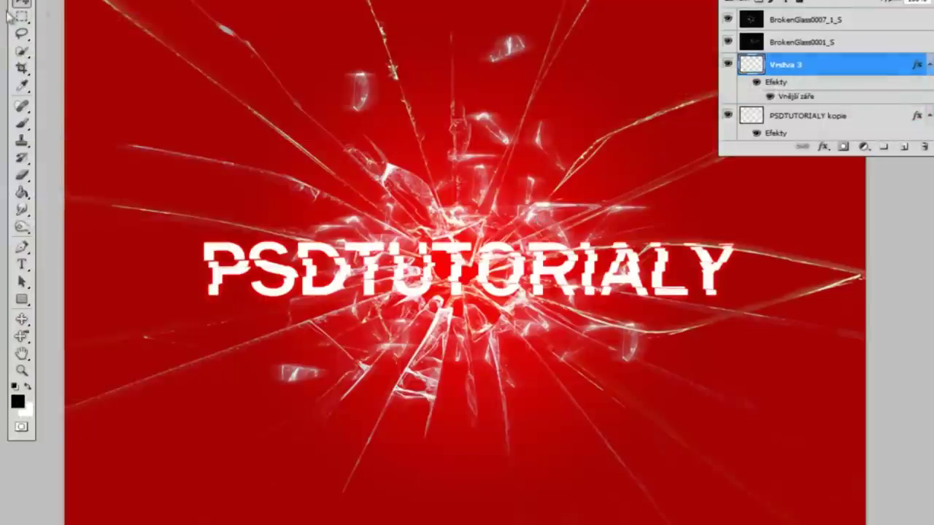
Step: Create a new 1600 × 1100 pixel document at 72 pixels per inch in 8-bit RGB with a transparent background
{"action": "left_click", "coordinate": [16, 1]}
{"action": "left_click", "coordinate": [16, 1]}
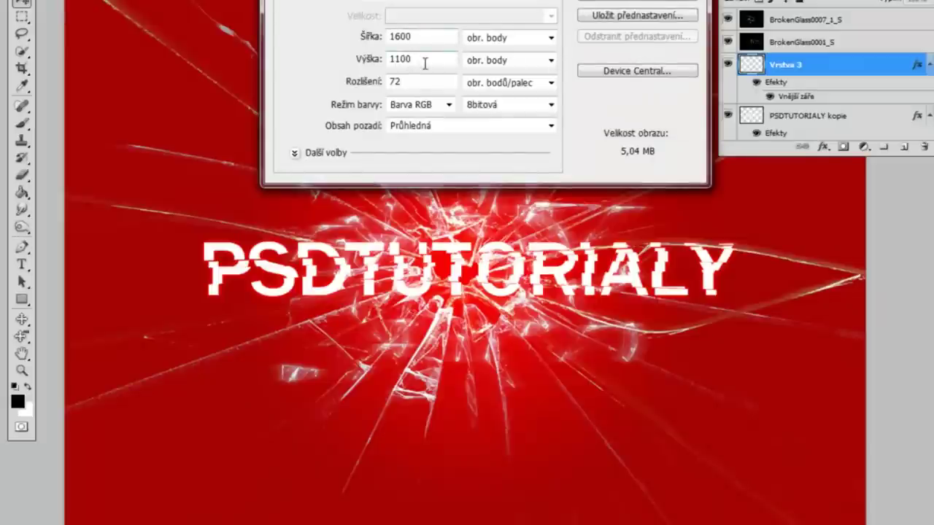
{"action": "left_click", "coordinate": [628, 1]}
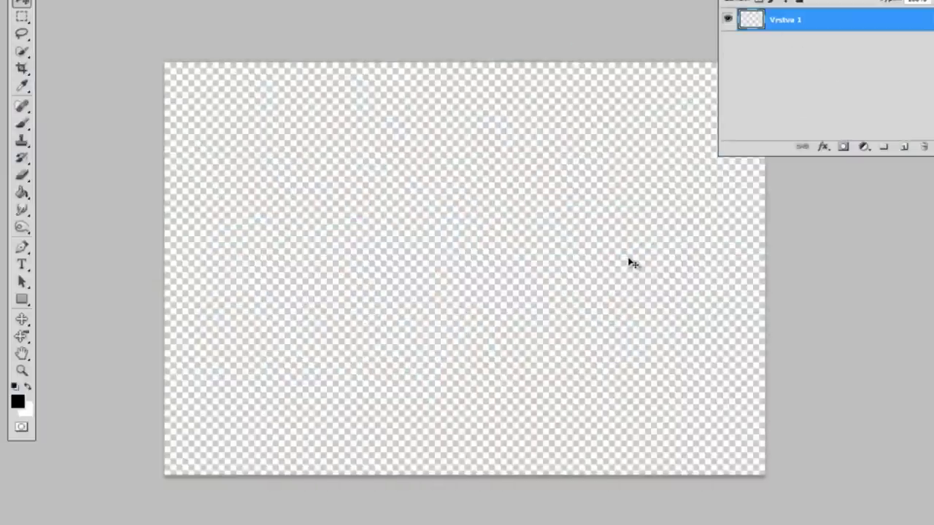
Step: Add a new layer above Vrstva 1 and fill it with black using the Paint Bucket
{"action": "key", "text": "ctrl+plus"}
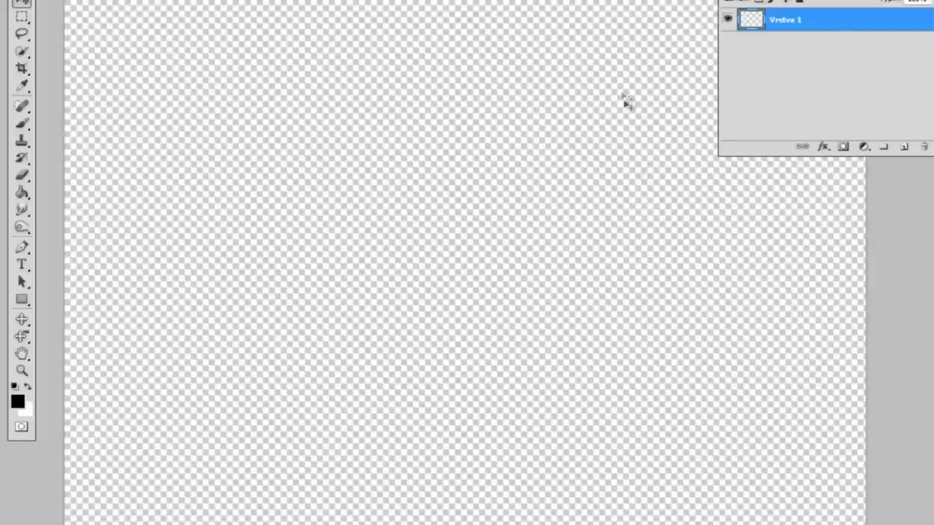
{"action": "left_click", "coordinate": [904, 147]}
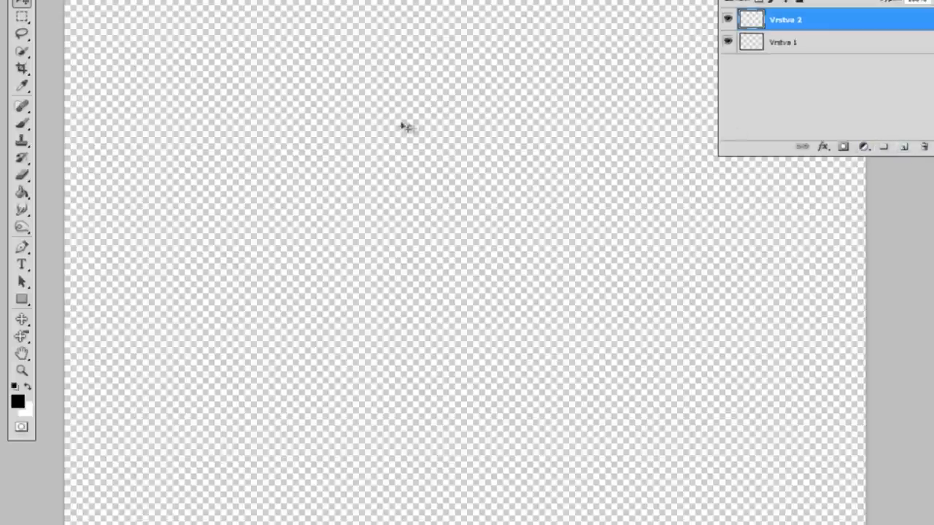
{"action": "left_click", "coordinate": [22, 193]}
{"action": "left_click", "coordinate": [210, 184]}
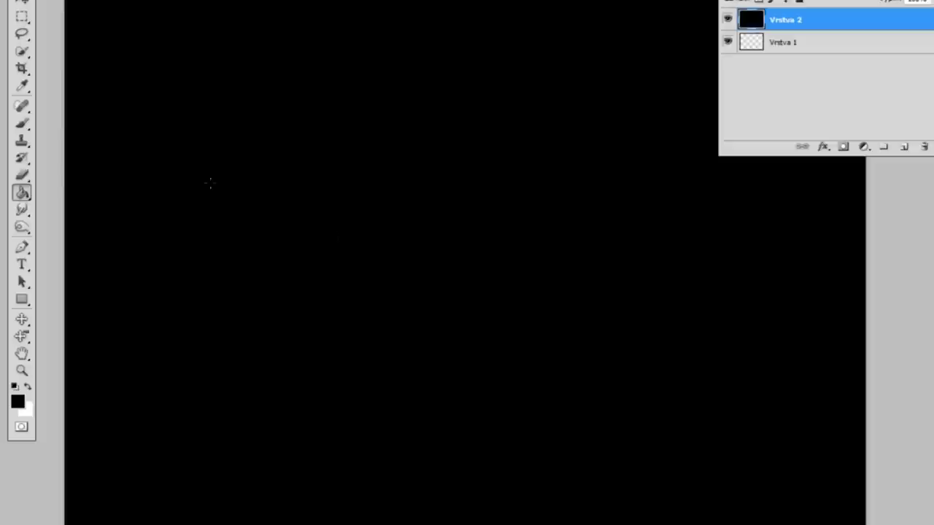
{"action": "left_click", "coordinate": [16, 4]}
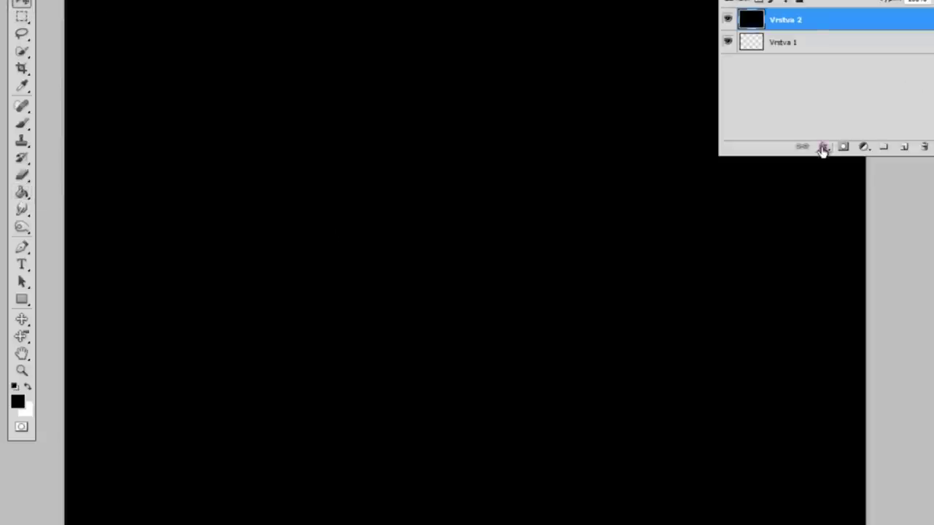
Step: Add a gradient overlay (Překrytí přechodem) effect to the black layer Vrstva 2
{"action": "left_click", "coordinate": [822, 146]}
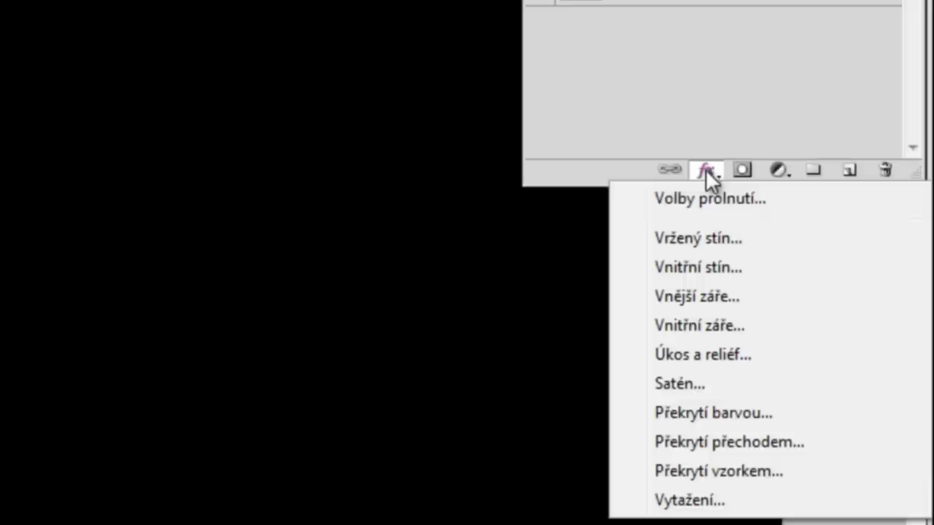
{"action": "left_click", "coordinate": [757, 443]}
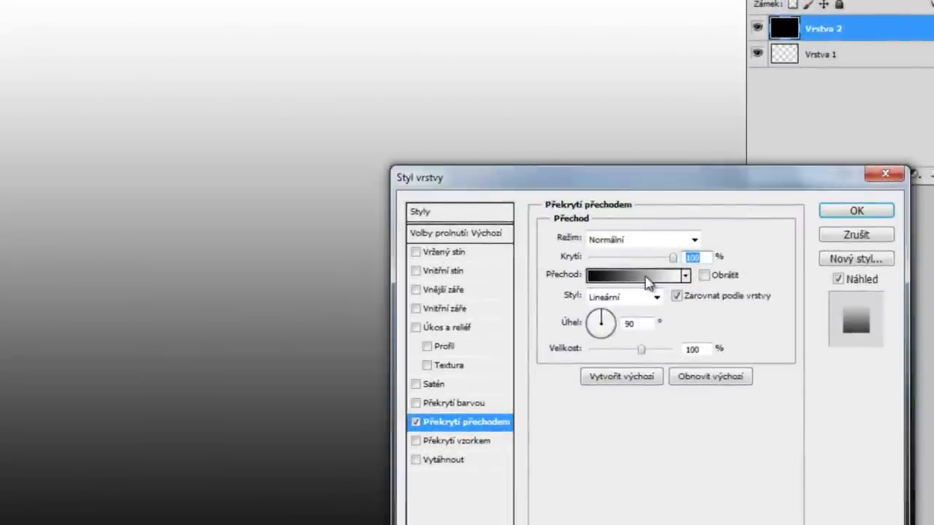
{"action": "left_click", "coordinate": [675, 273]}
{"action": "left_click", "coordinate": [853, 52]}
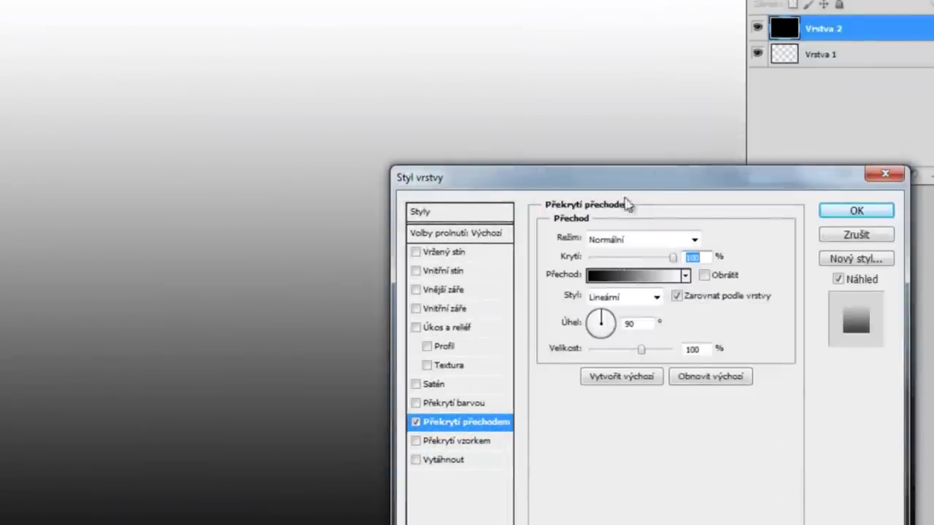
{"action": "left_click", "coordinate": [625, 296]}
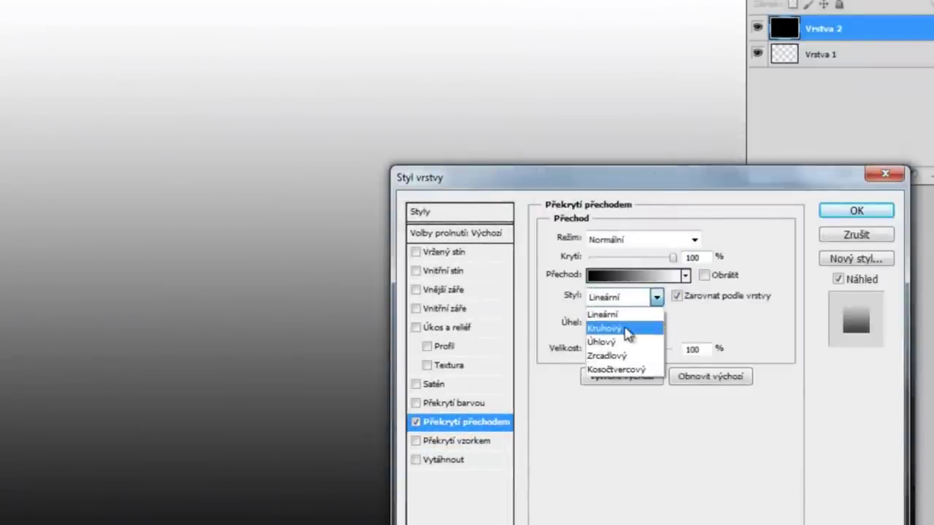
{"action": "left_click", "coordinate": [626, 327]}
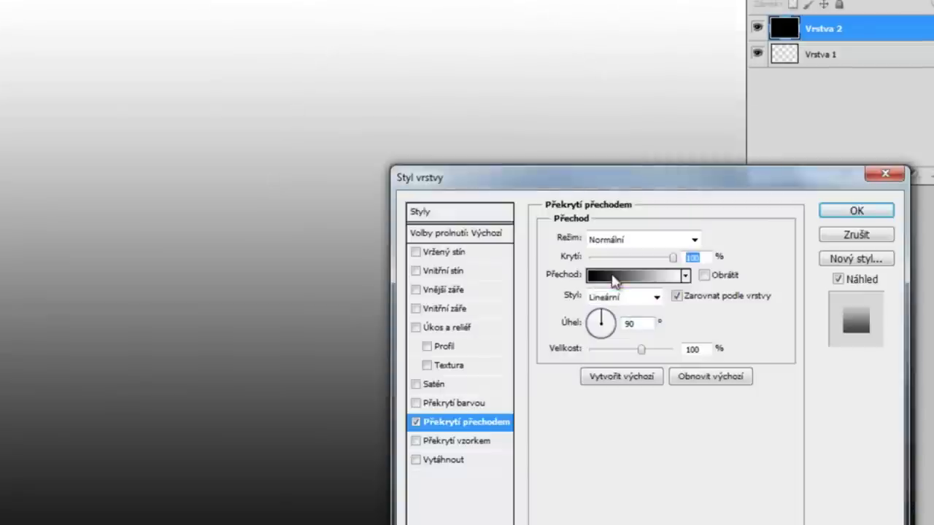
{"action": "left_click", "coordinate": [614, 276]}
{"action": "left_click", "coordinate": [852, 56]}
{"action": "left_click", "coordinate": [685, 276]}
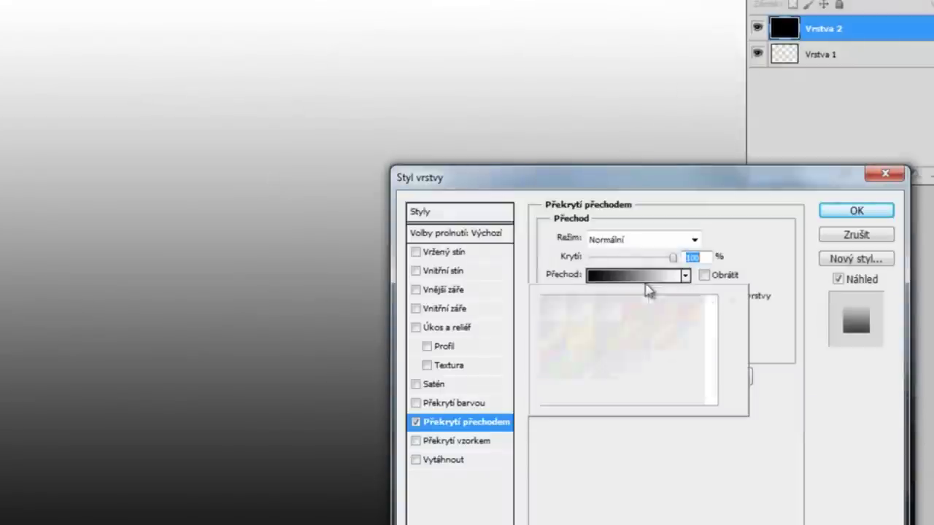
{"action": "left_click", "coordinate": [640, 276]}
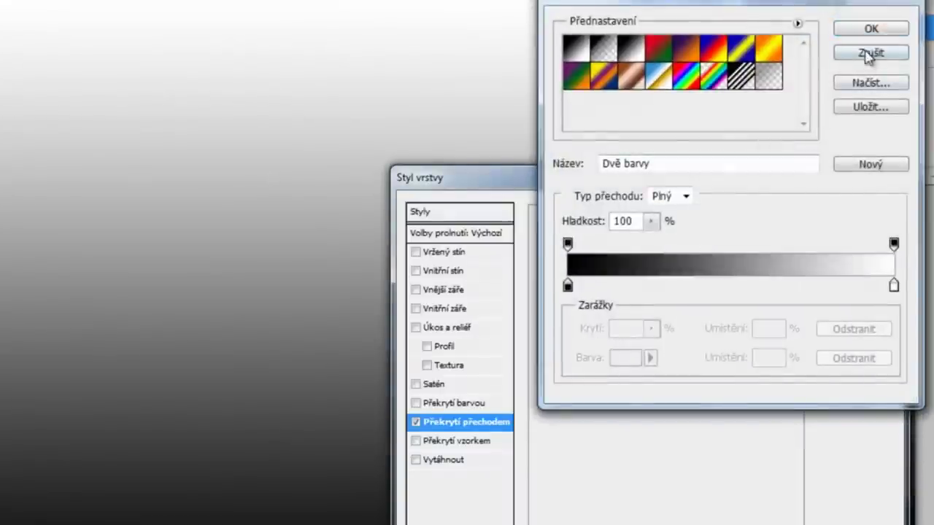
{"action": "left_click", "coordinate": [868, 57]}
Step: Set the gradient overlay's style to Kruhový (radial) and its starting color stop to ff3000
{"action": "left_click", "coordinate": [640, 299]}
{"action": "left_click", "coordinate": [634, 327]}
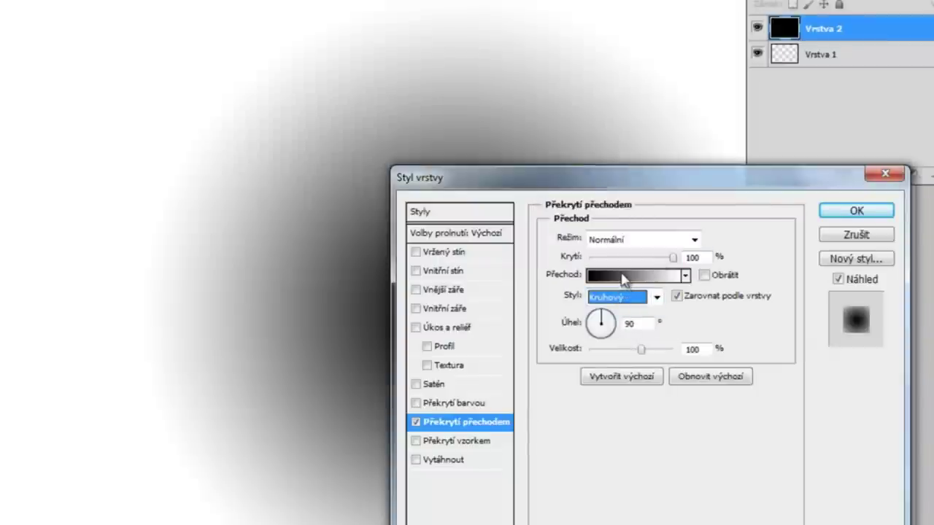
{"action": "left_click", "coordinate": [624, 277]}
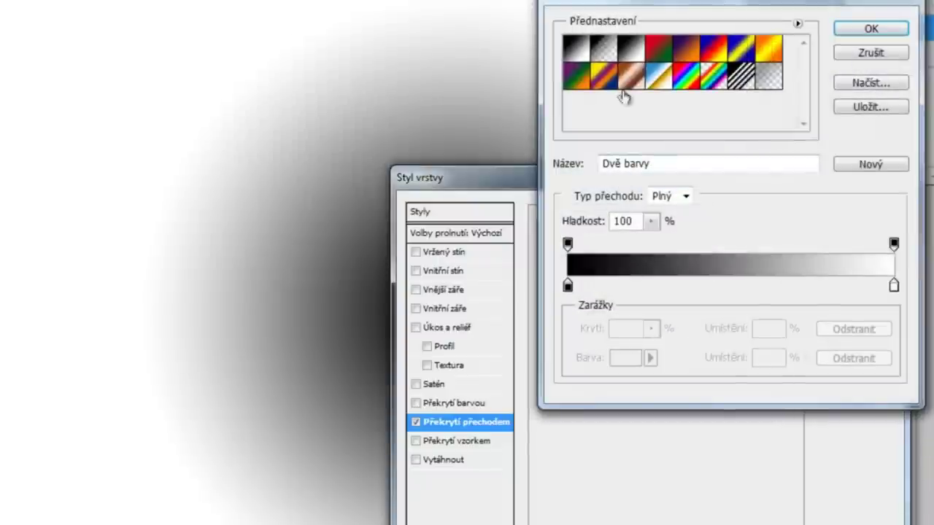
{"action": "left_click", "coordinate": [568, 286]}
{"action": "double_click", "coordinate": [568, 285]}
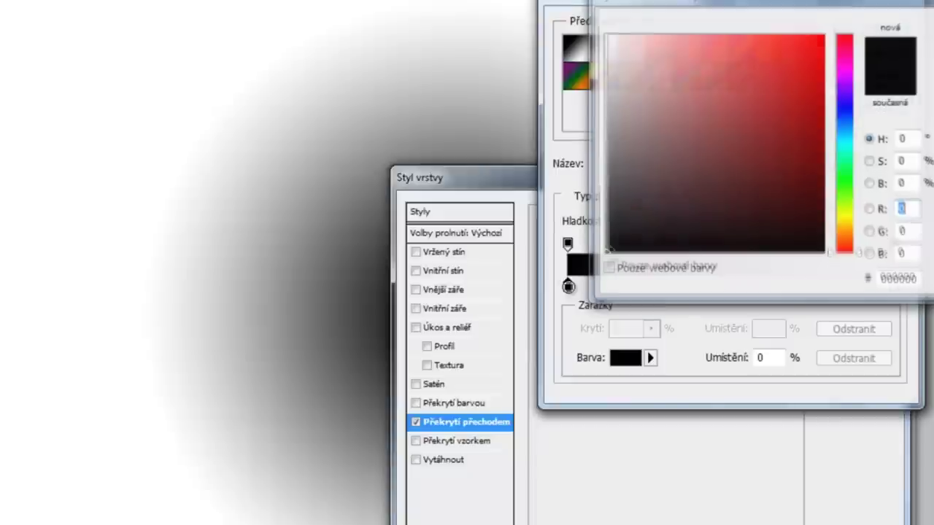
{"action": "left_click_drag", "start_coordinate": [841, 120], "coordinate": [846, 211]}
{"action": "left_click", "coordinate": [790, 101]}
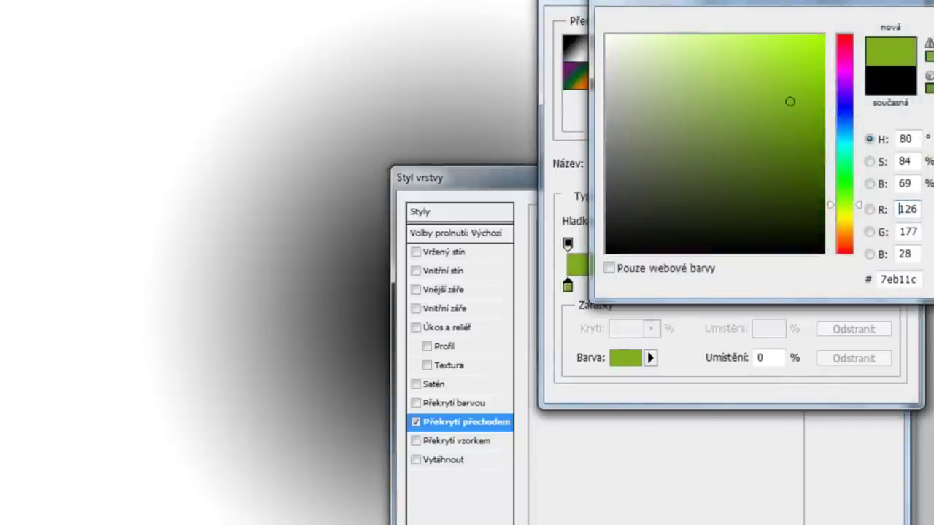
{"action": "left_click", "coordinate": [817, 31]}
{"action": "left_click_drag", "start_coordinate": [857, 209], "coordinate": [845, 251]}
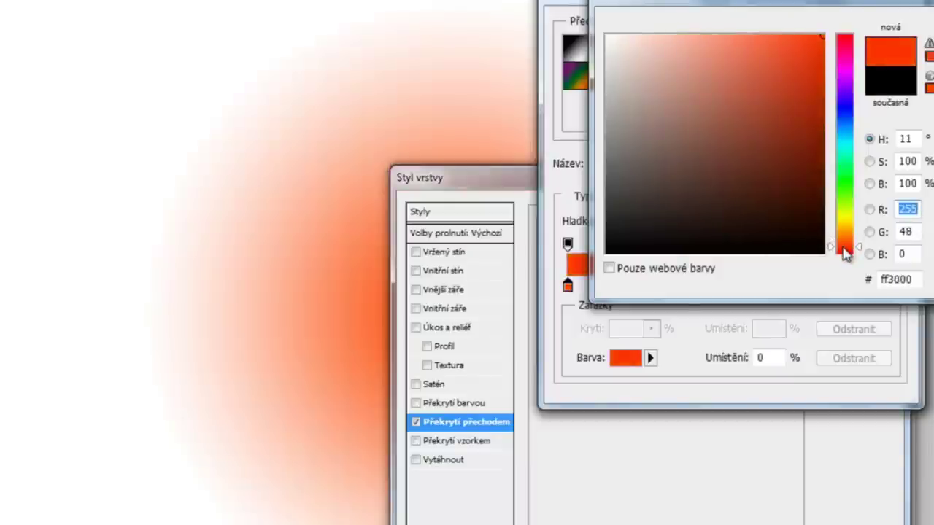
{"action": "key", "text": "Return"}
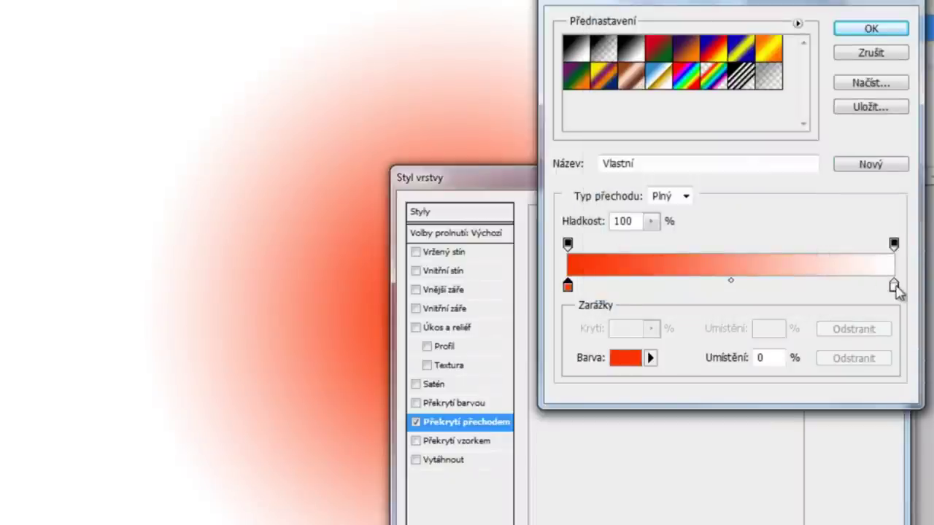
Step: Set the gradient's end color stop to b52600 and apply the gradient overlay to the layer
{"action": "left_click", "coordinate": [893, 285]}
{"action": "double_click", "coordinate": [893, 284]}
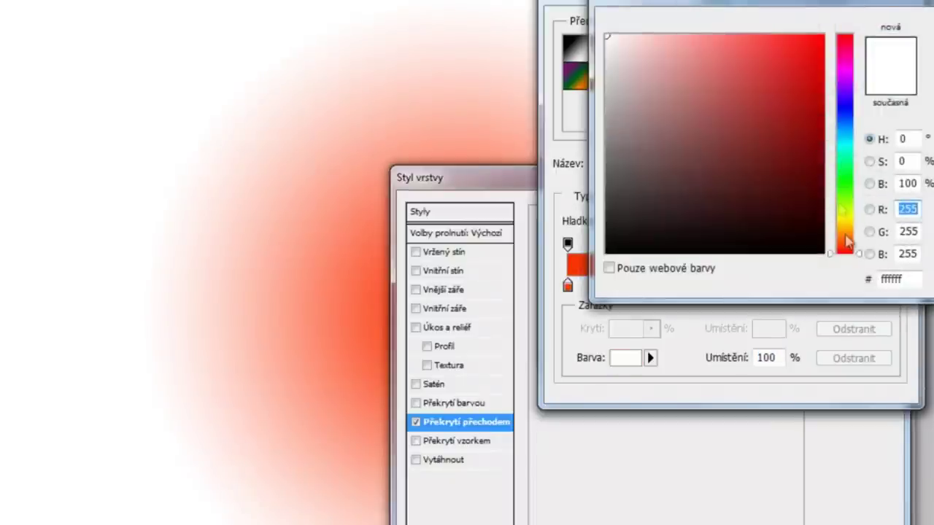
{"action": "left_click", "coordinate": [848, 247]}
{"action": "left_click", "coordinate": [822, 99]}
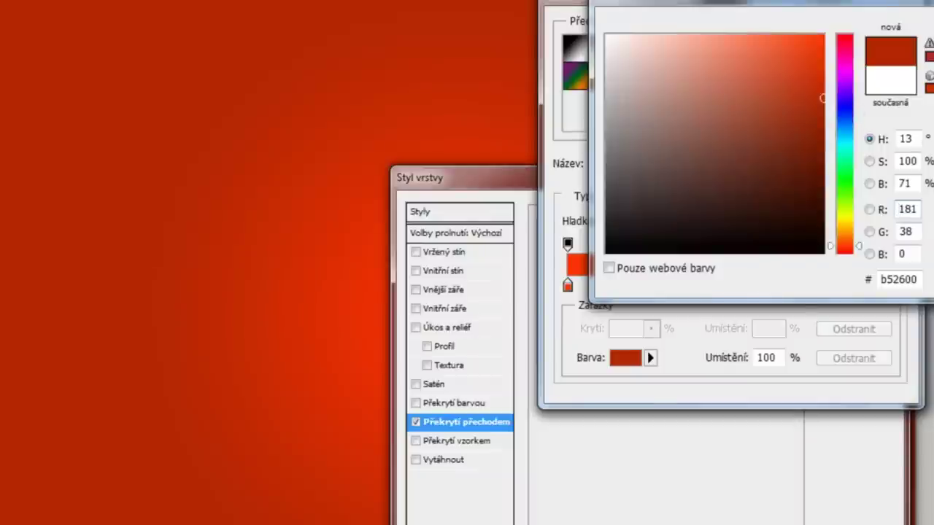
{"action": "key", "text": "Return"}
{"action": "left_click", "coordinate": [871, 27]}
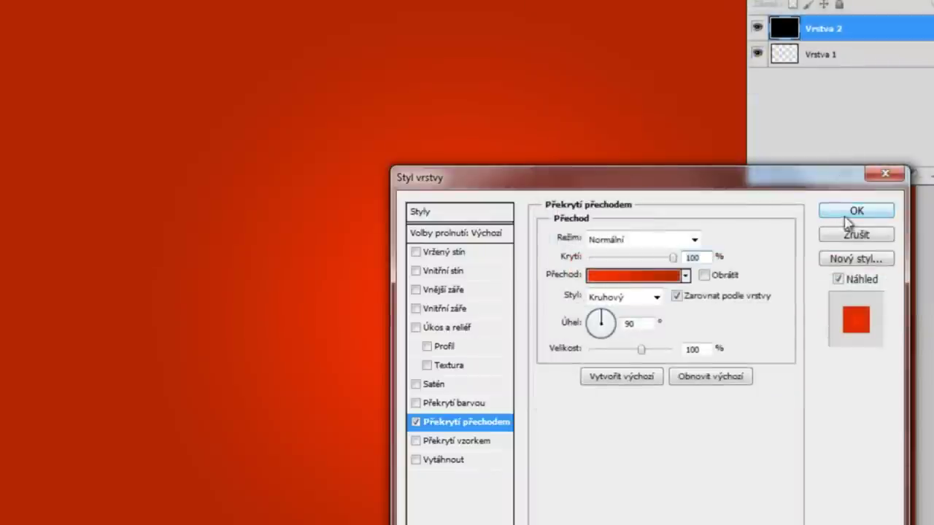
{"action": "left_click", "coordinate": [846, 213]}
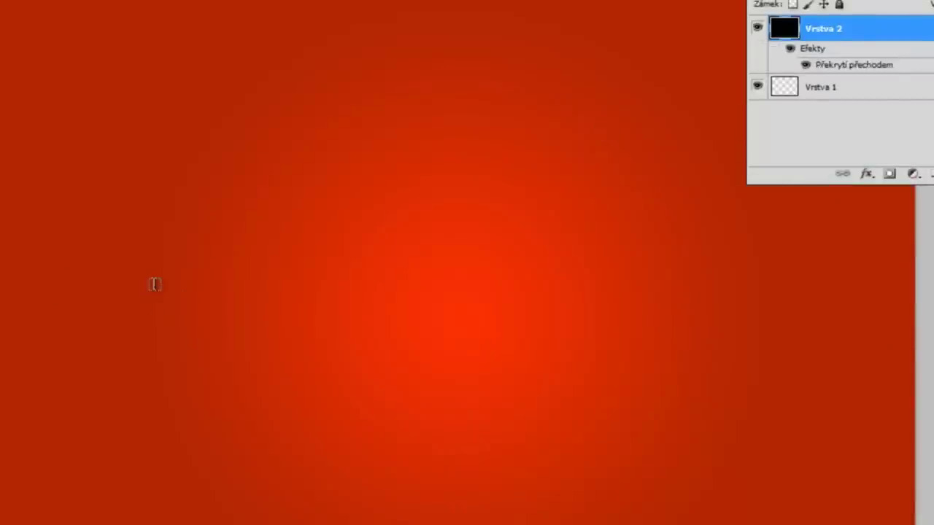
Step: Add the white text PSDTUTORIALY across the middle of the red background
{"action": "left_click", "coordinate": [149, 351]}
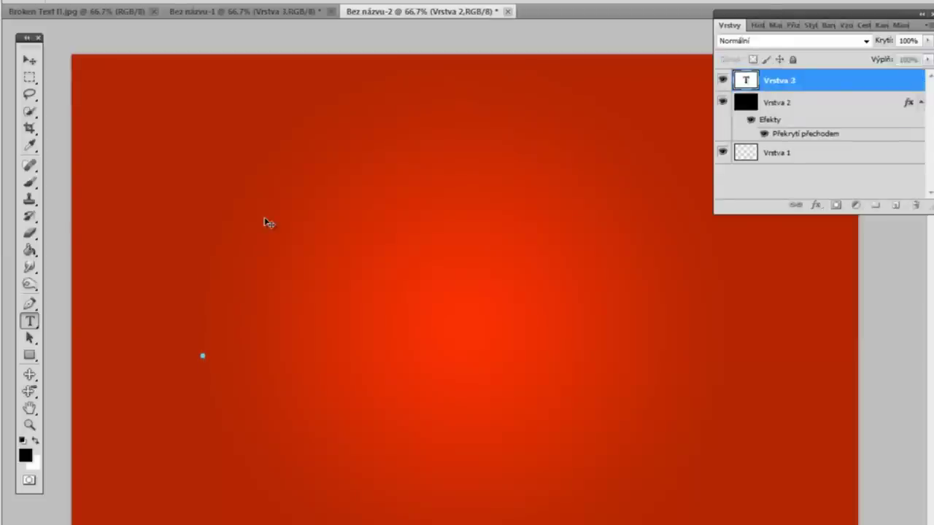
{"action": "type", "text": "PSDT"}
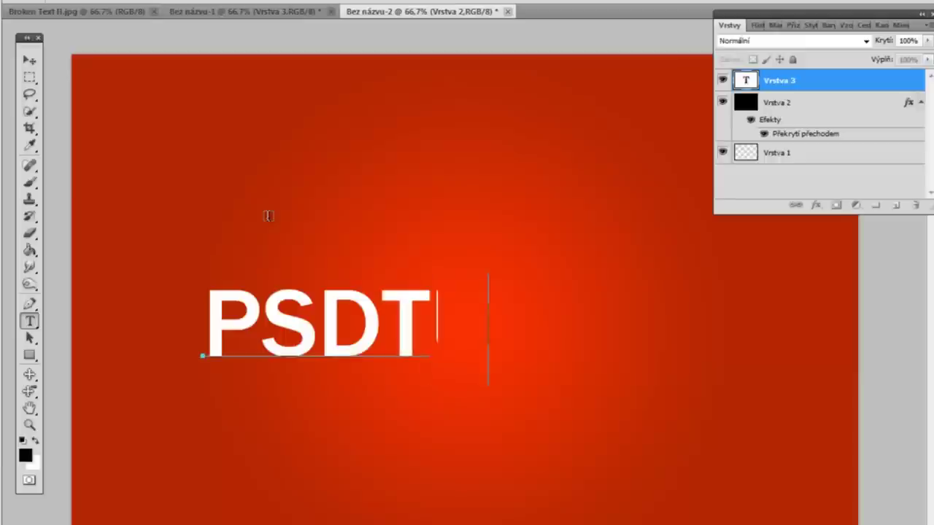
{"action": "type", "text": "UTORIALY"}
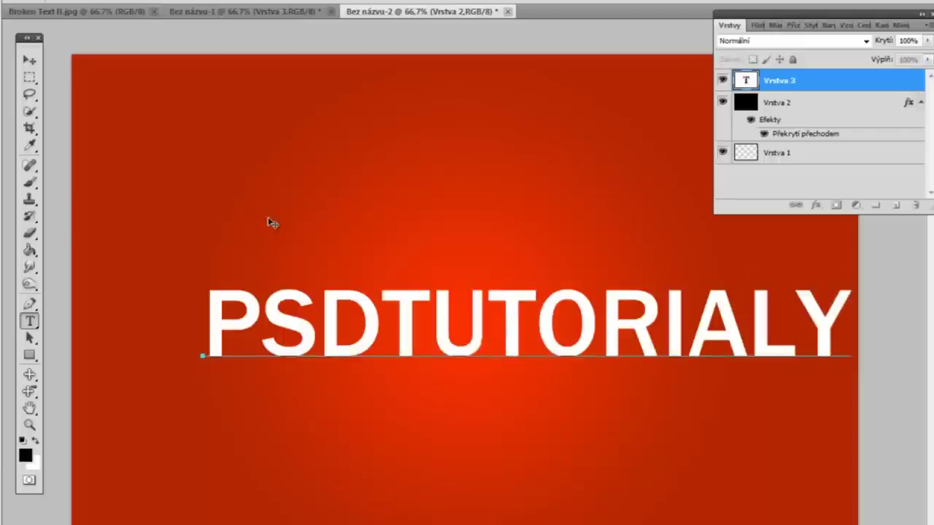
Step: Scale the PSDTUTORIALY text down slightly, center it on the canvas and apply the transformation
{"action": "left_click", "coordinate": [29, 60]}
{"action": "left_click_drag", "start_coordinate": [604, 323], "coordinate": [547, 330]}
{"action": "key", "text": "ctrl+t"}
{"action": "left_click_drag", "start_coordinate": [798, 392], "coordinate": [797, 381]}
{"action": "left_click_drag", "start_coordinate": [654, 331], "coordinate": [661, 337]}
{"action": "left_click", "coordinate": [30, 61]}
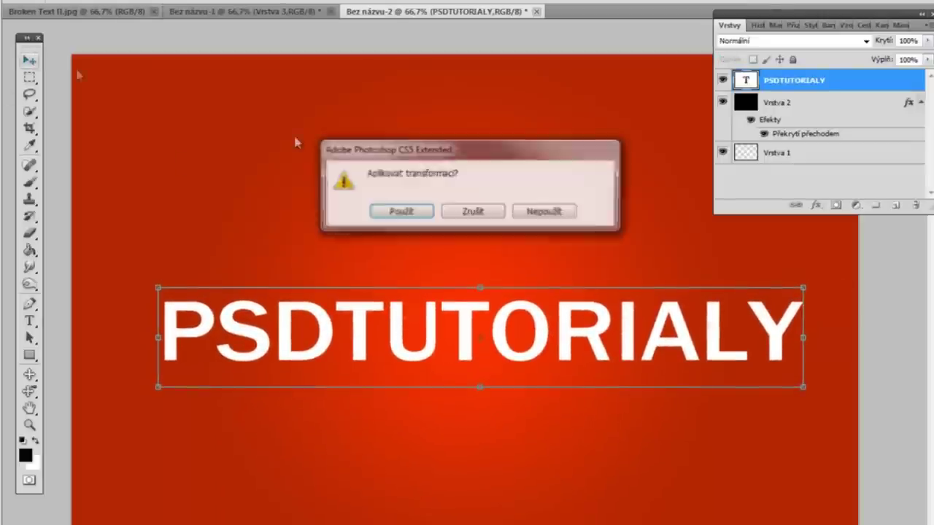
{"action": "left_click", "coordinate": [391, 213]}
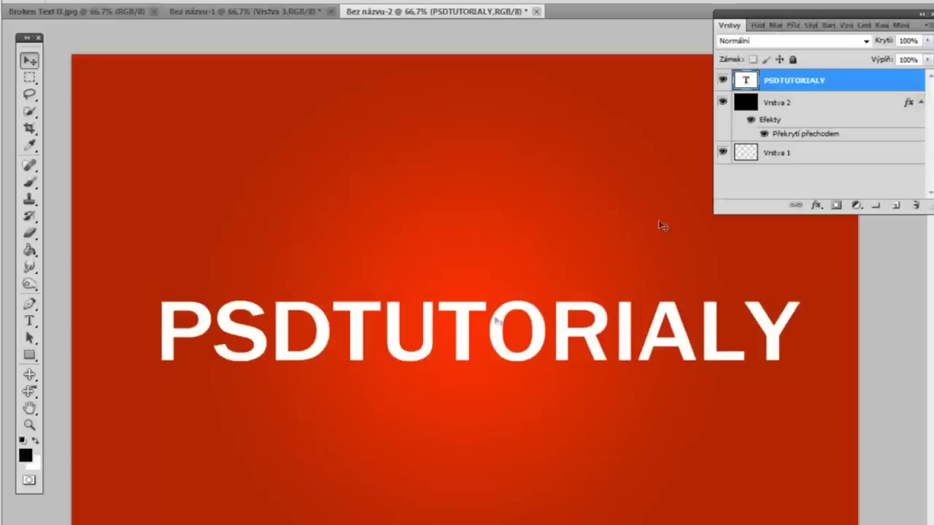
Step: Duplicate the PSDTUTORIALY text layer and hide the original text layer
{"action": "key", "text": "p"}
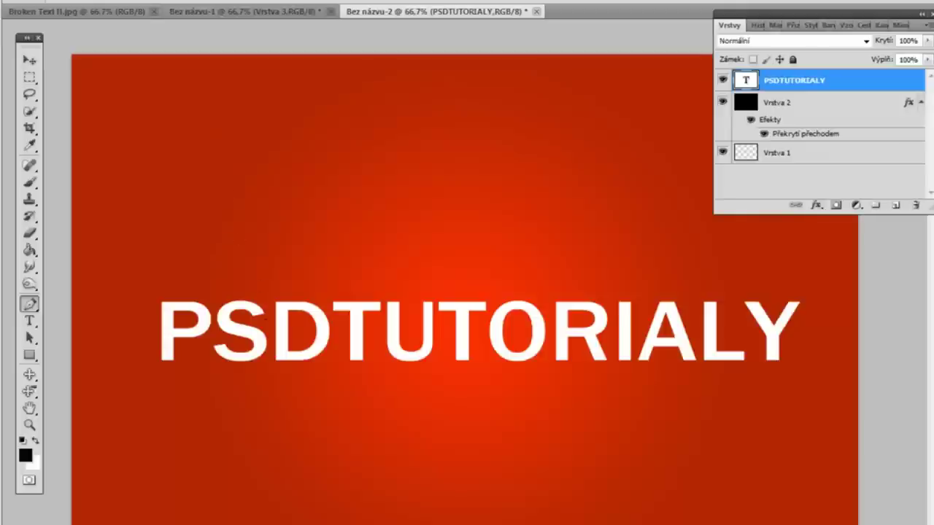
{"action": "key", "text": "ctrl+j"}
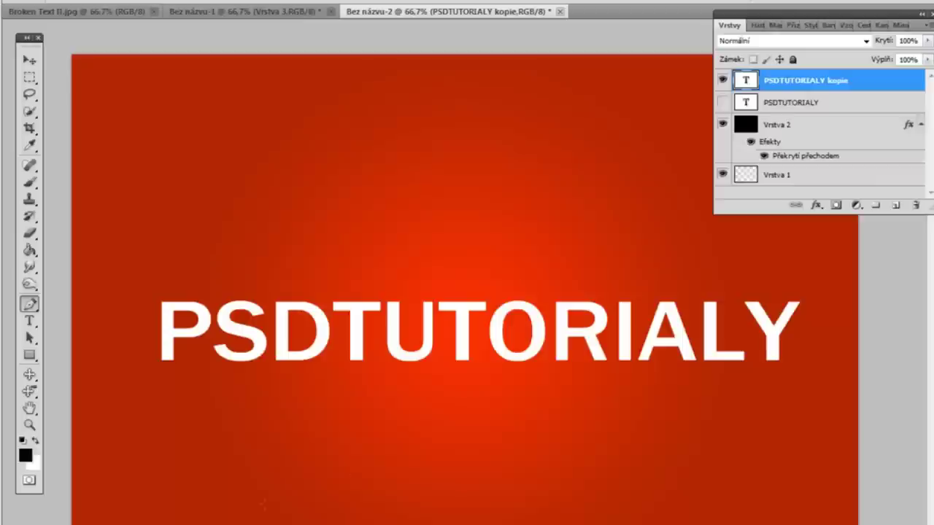
Step: Draw a closed pen path around the upper half of the letters and convert it to a selection with feather radius 0
{"action": "left_click_drag", "start_coordinate": [817, 314], "coordinate": [807, 274]}
{"action": "left_click", "coordinate": [110, 269]}
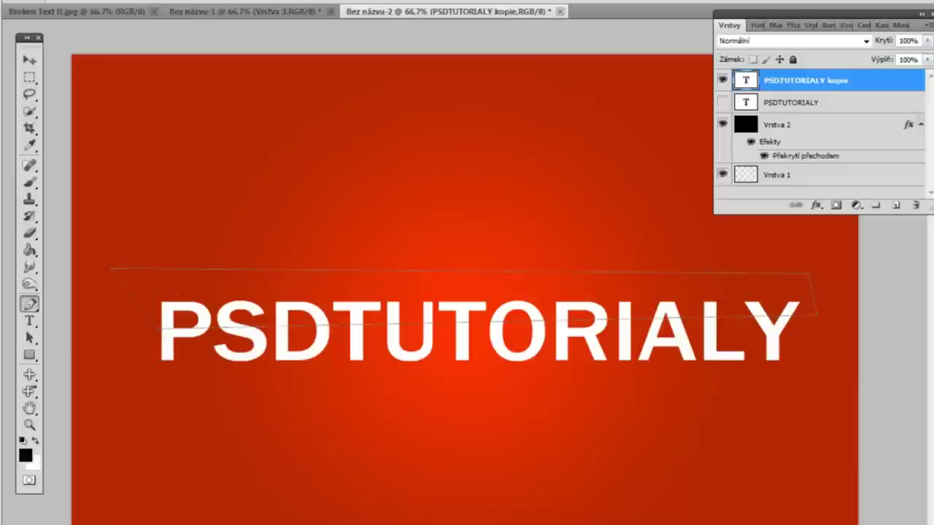
{"action": "right_click", "coordinate": [176, 297]}
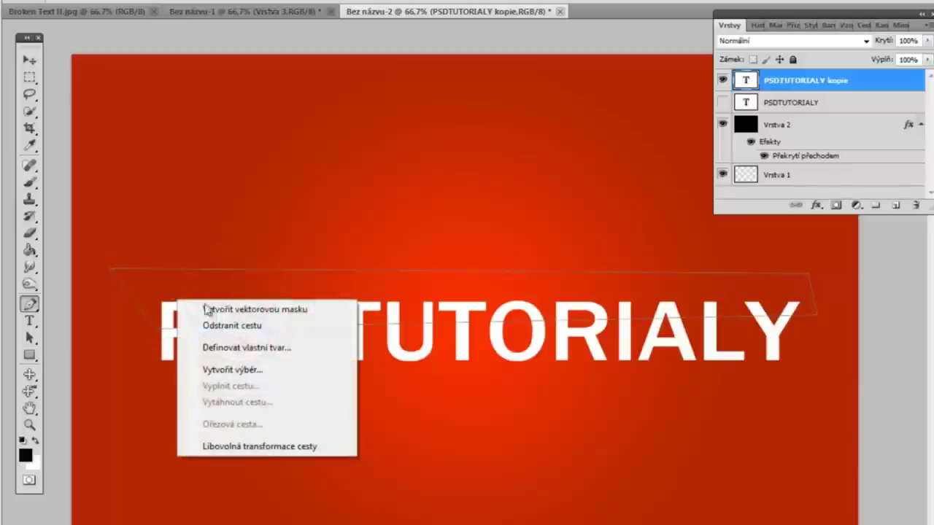
{"action": "left_click", "coordinate": [271, 376]}
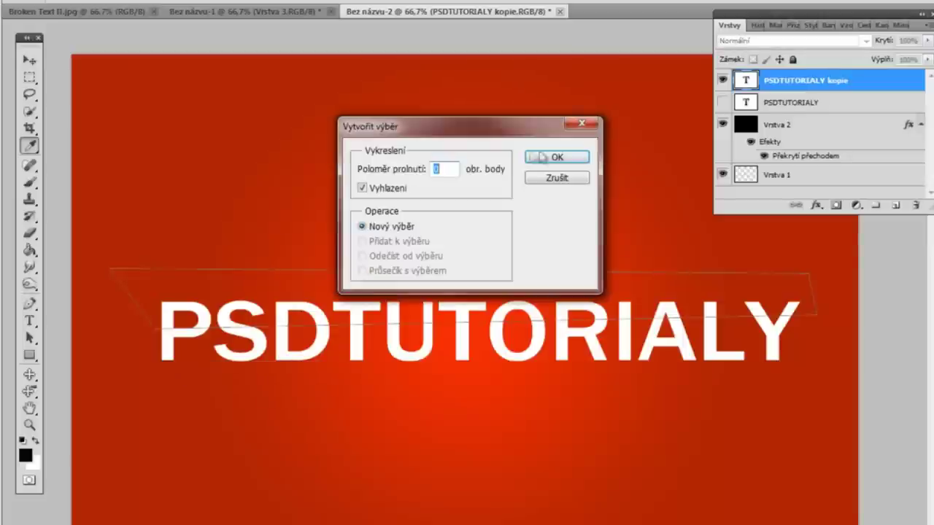
{"action": "left_click", "coordinate": [550, 158]}
Step: Try to copy the selected upper half of the text to a new layer, and clear the selection
{"action": "key", "text": "m"}
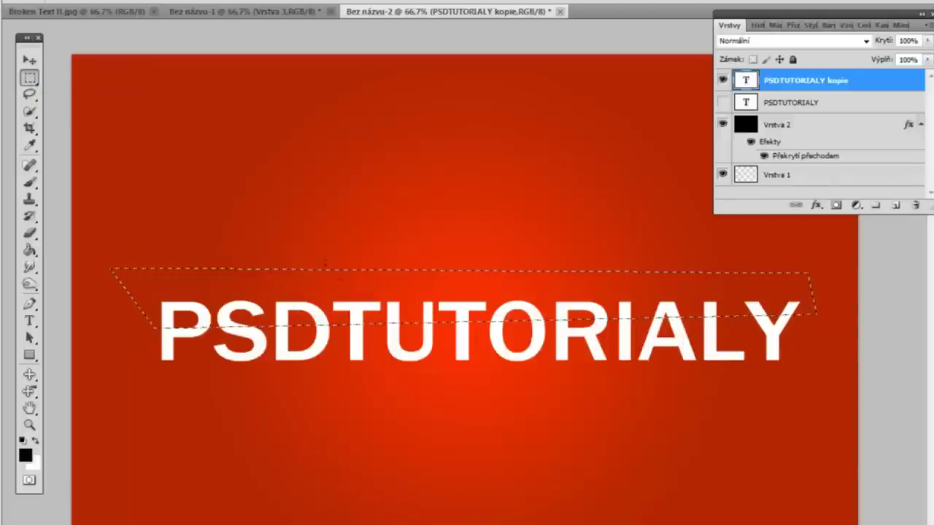
{"action": "right_click", "coordinate": [264, 293]}
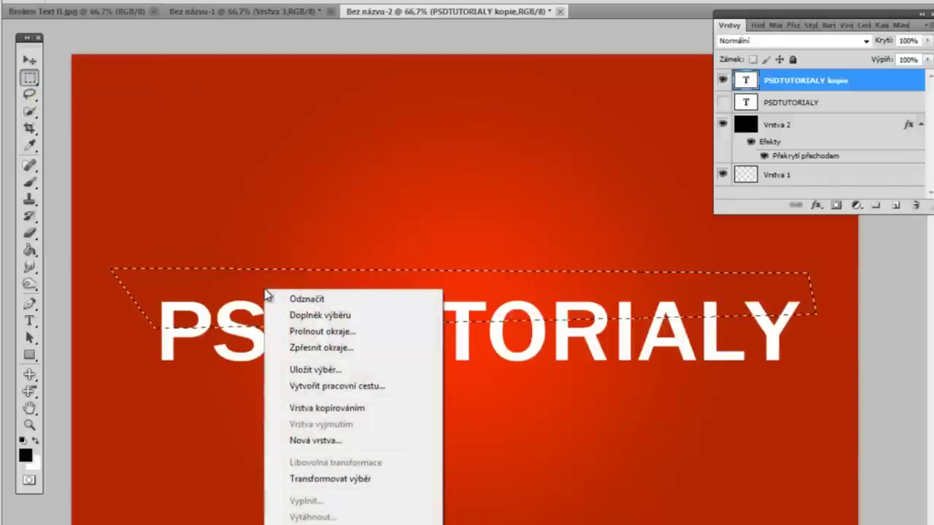
{"action": "left_click", "coordinate": [372, 410]}
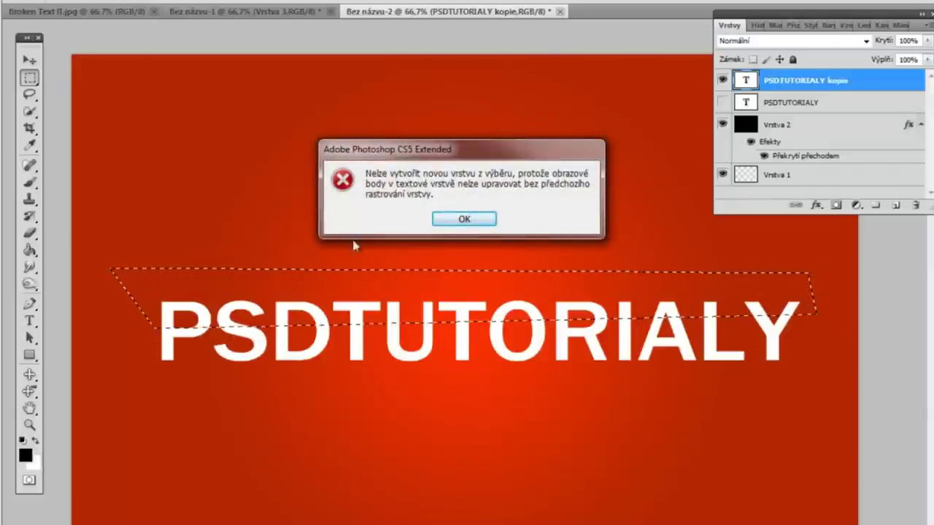
{"action": "left_click", "coordinate": [462, 219]}
{"action": "right_click", "coordinate": [263, 295]}
{"action": "left_click", "coordinate": [288, 308]}
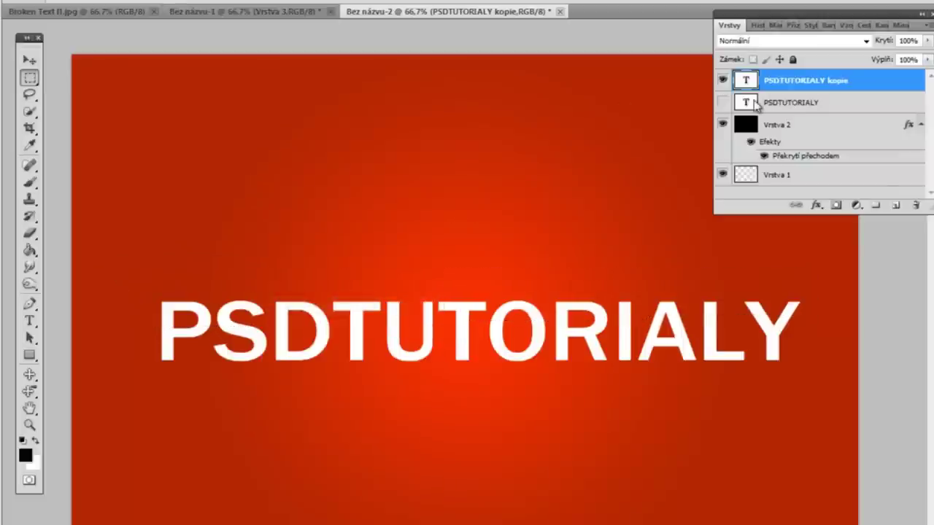
Step: Rasterize the text of the PSDTUTORIALY kopie layer
{"action": "left_click", "coordinate": [196, 9]}
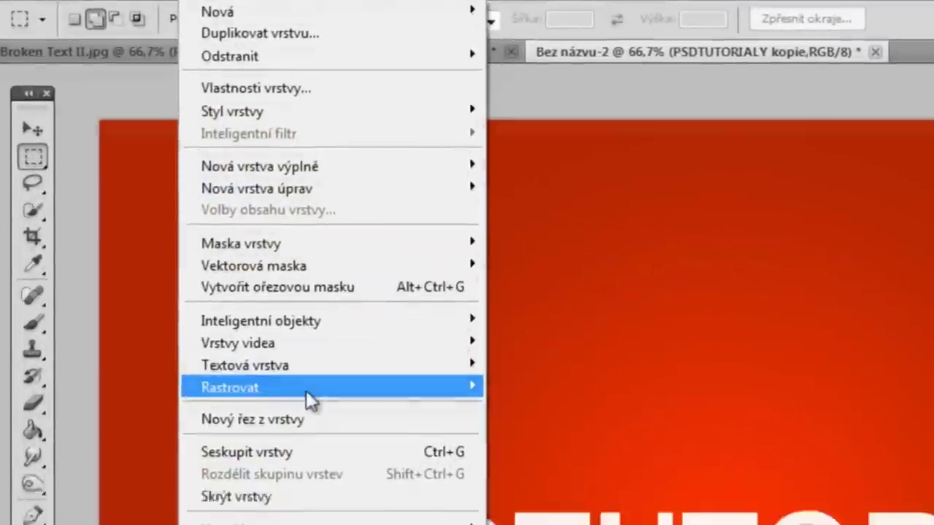
{"action": "mouse_move", "coordinate": [325, 425]}
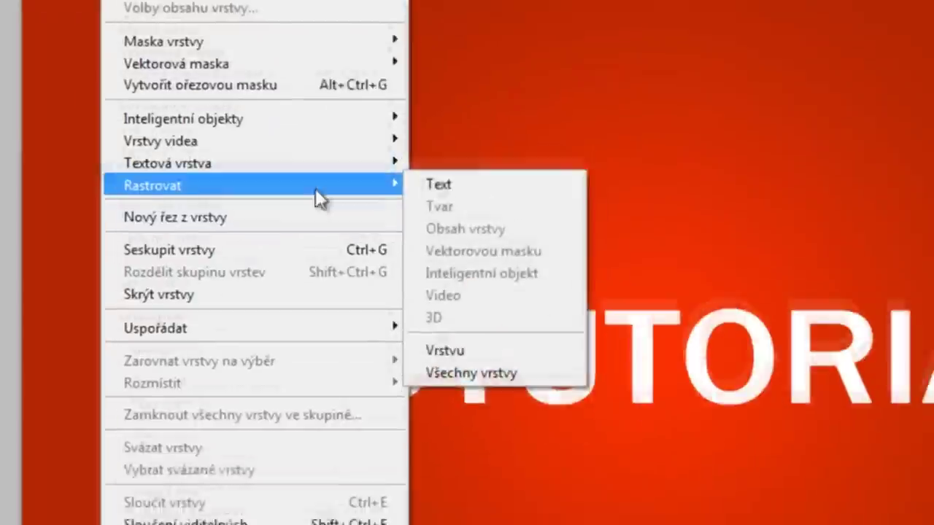
{"action": "left_click", "coordinate": [598, 426]}
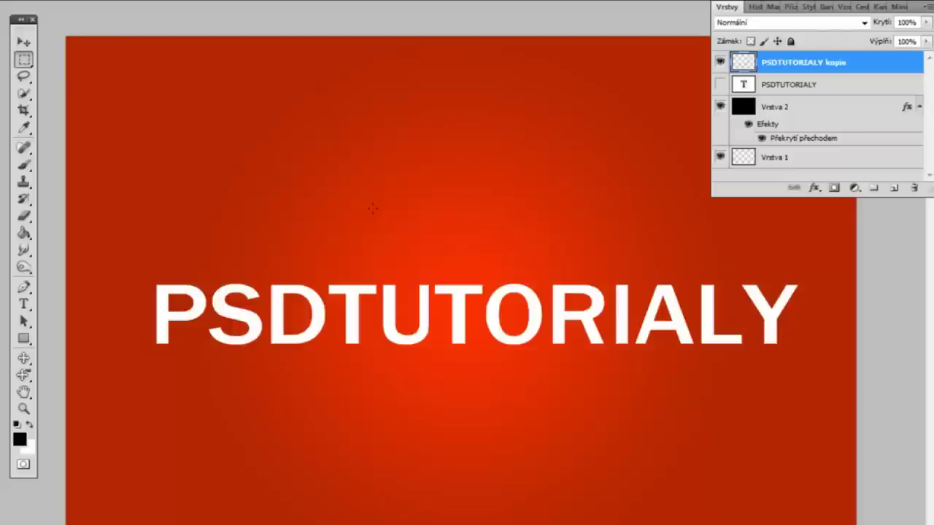
{"action": "key", "text": "p"}
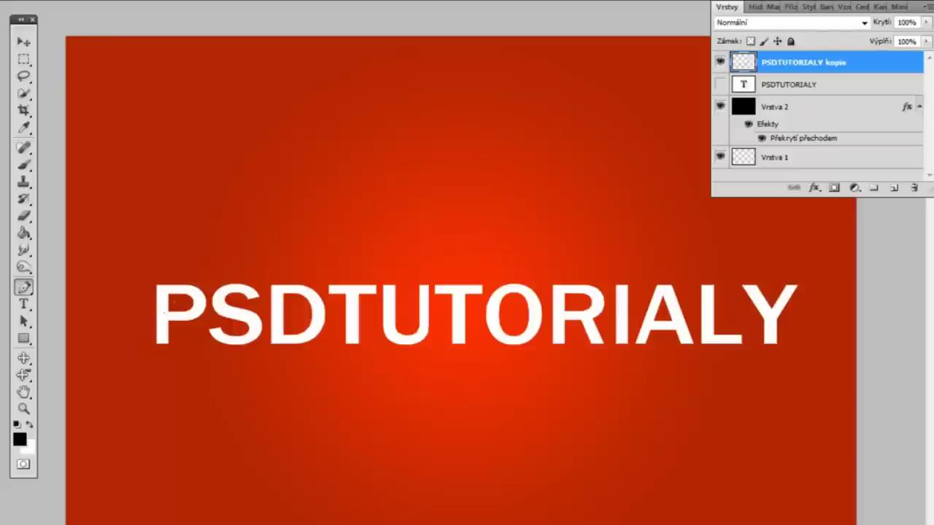
{"action": "left_click", "coordinate": [814, 288]}
{"action": "right_click", "coordinate": [816, 295]}
{"action": "left_click", "coordinate": [817, 316]}
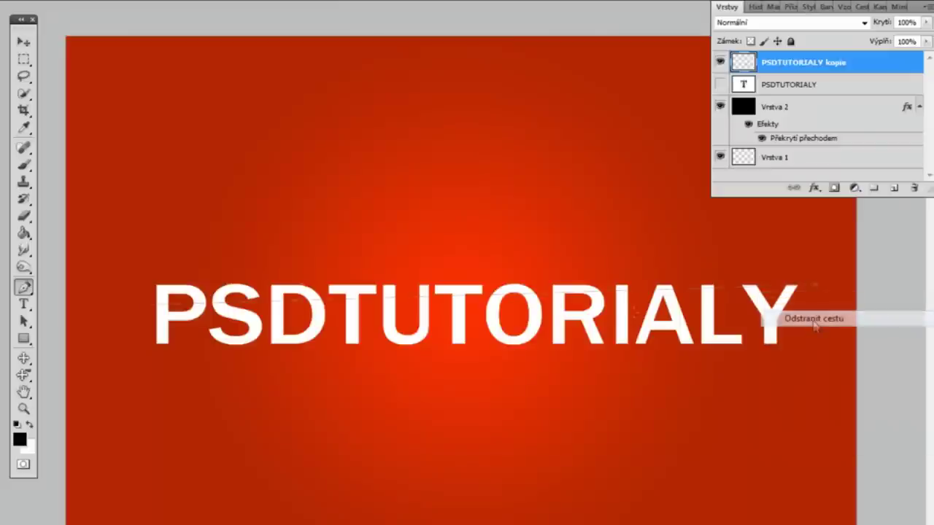
{"action": "left_click", "coordinate": [815, 292]}
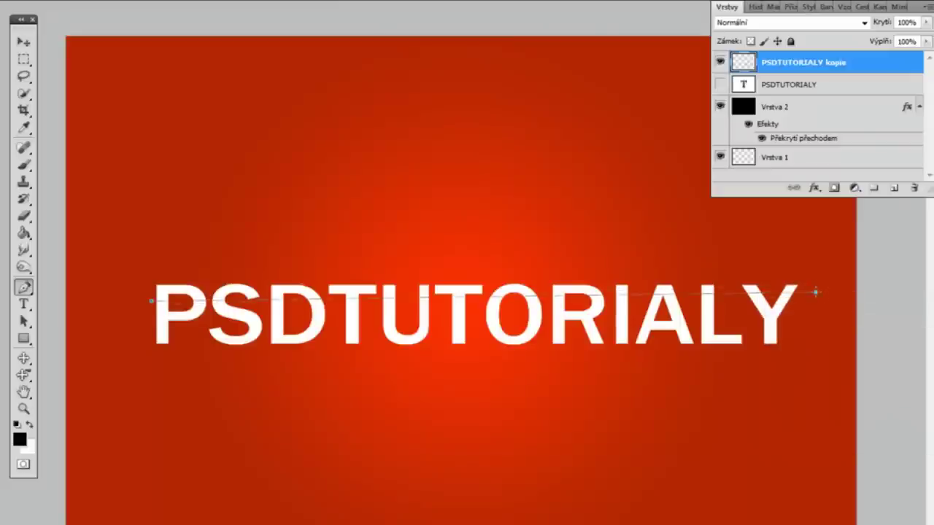
{"action": "left_click", "coordinate": [144, 278]}
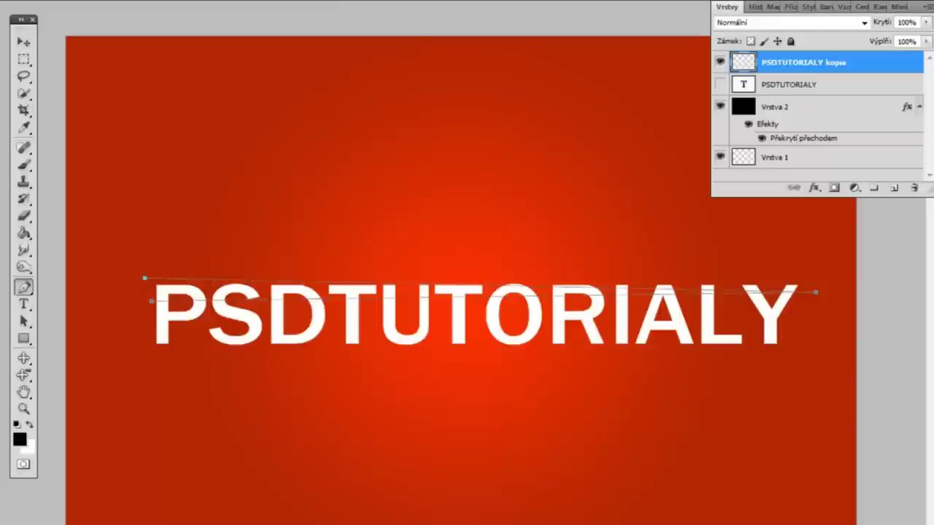
{"action": "right_click", "coordinate": [288, 283]}
{"action": "left_click", "coordinate": [339, 332]}
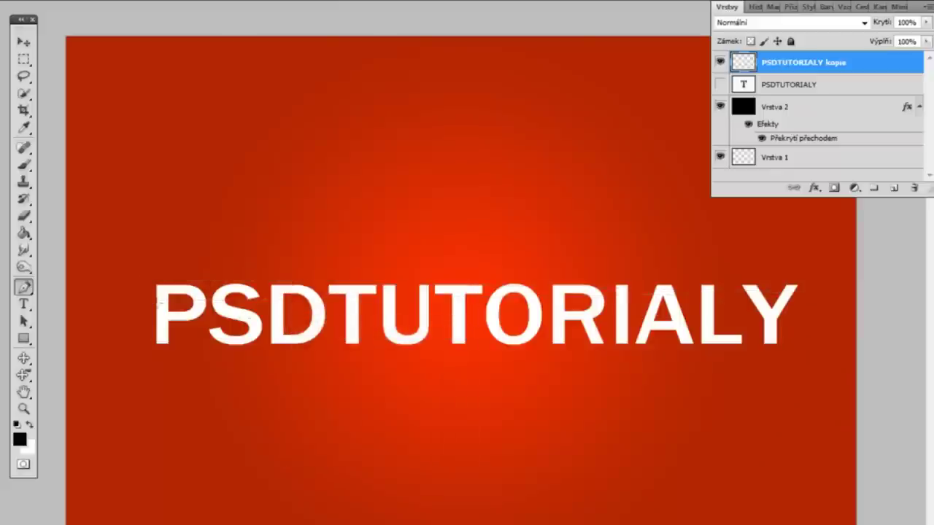
Step: Draw a closed pen path around the top strip of all the letters and convert it to a selection with feather radius 0
{"action": "left_click", "coordinate": [825, 290]}
{"action": "left_click", "coordinate": [144, 266]}
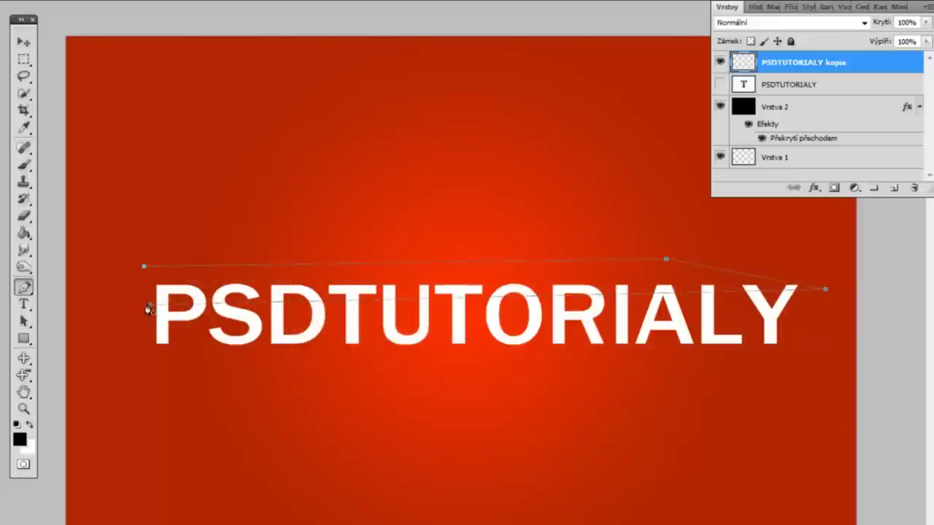
{"action": "right_click", "coordinate": [192, 287]}
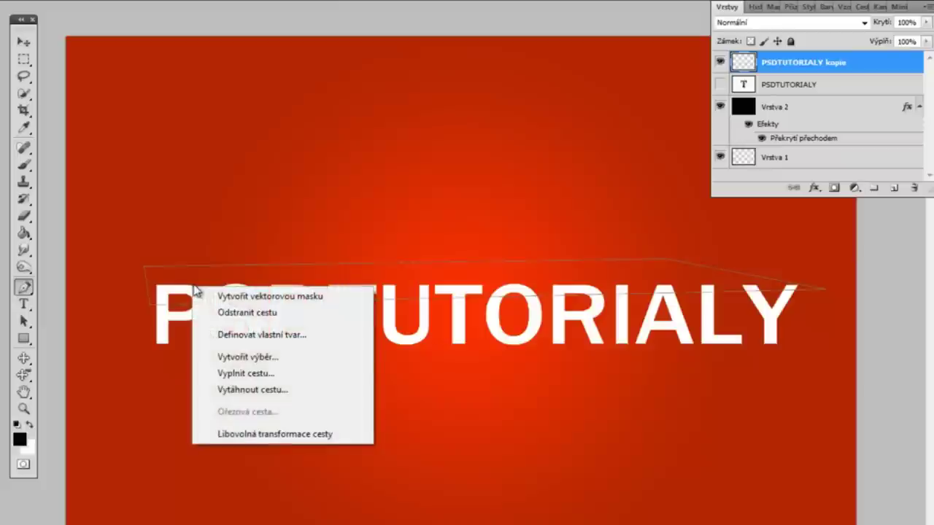
{"action": "left_click", "coordinate": [246, 356]}
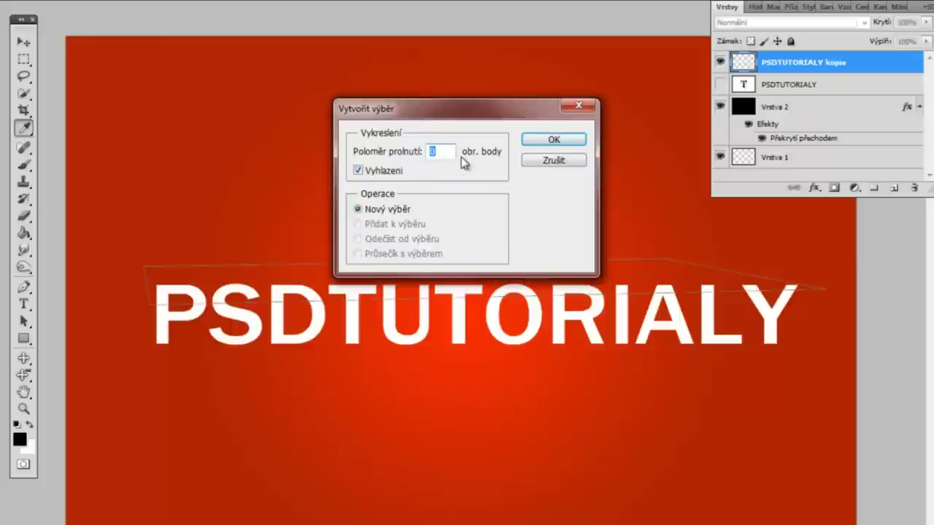
{"action": "left_click", "coordinate": [556, 143]}
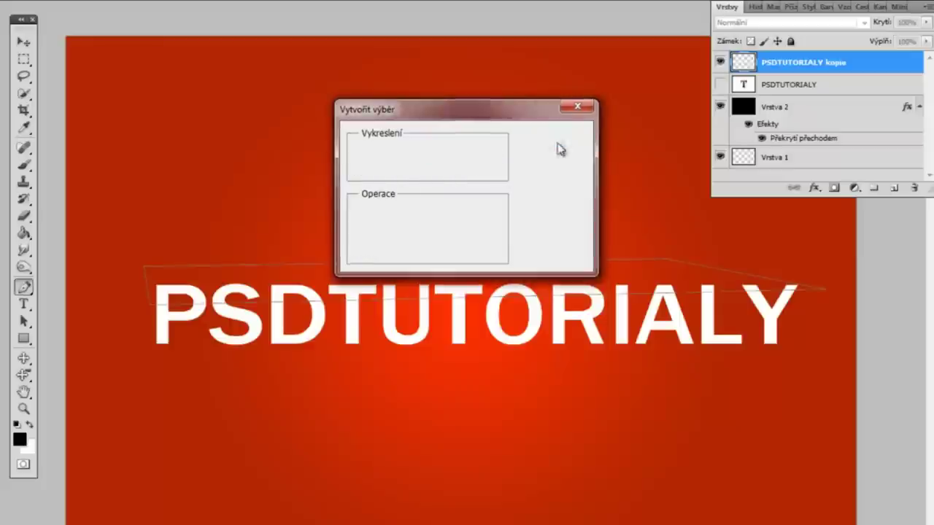
Step: Cut the selected top strip of the letters to a new layer and briefly hide the PSDTUTORIALY kopie layer to check the strip
{"action": "key", "text": "m"}
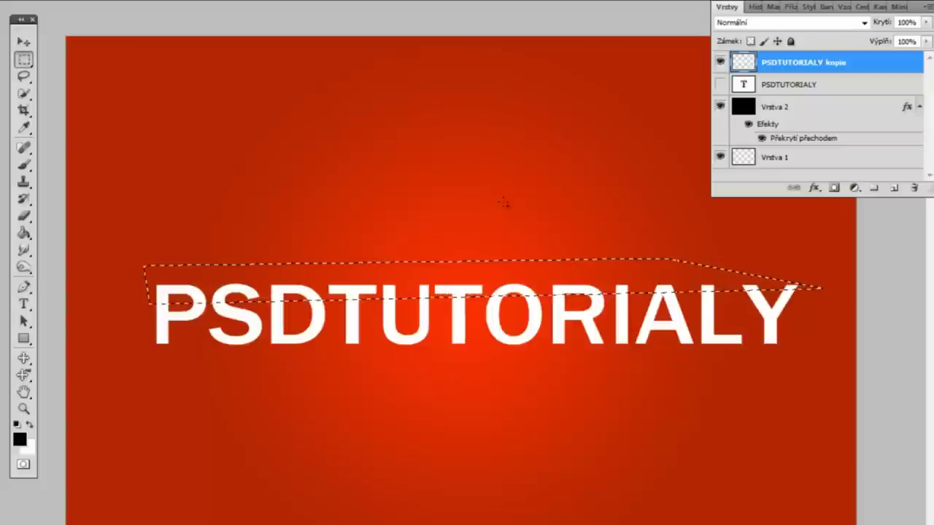
{"action": "right_click", "coordinate": [391, 284]}
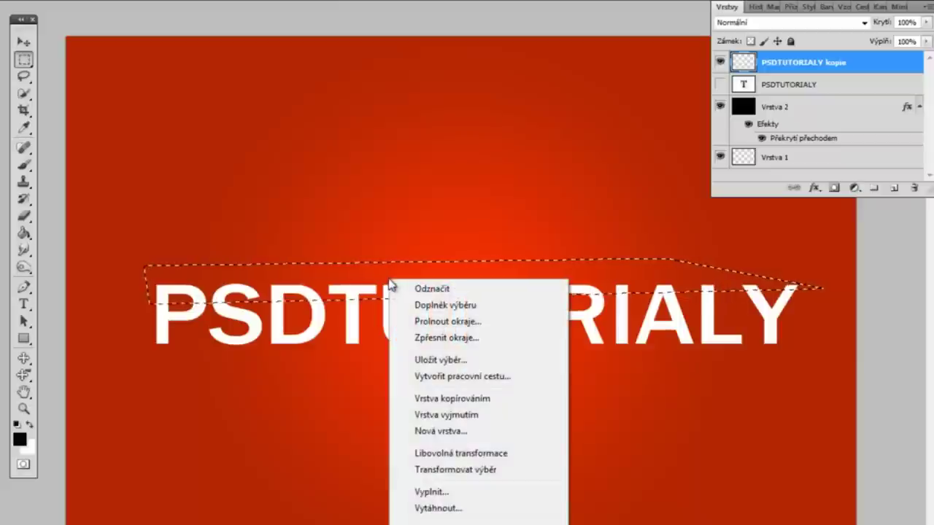
{"action": "left_click", "coordinate": [476, 415]}
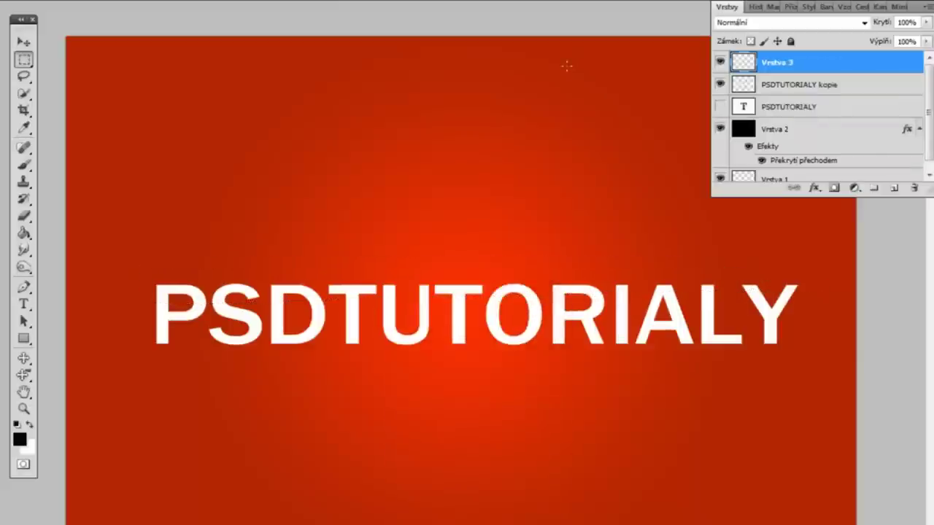
{"action": "left_click", "coordinate": [24, 42]}
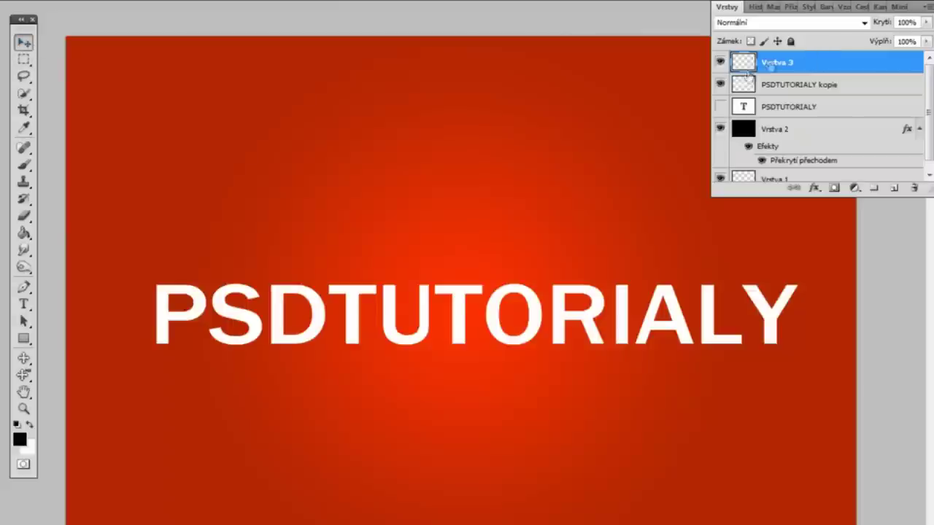
{"action": "left_click", "coordinate": [720, 85]}
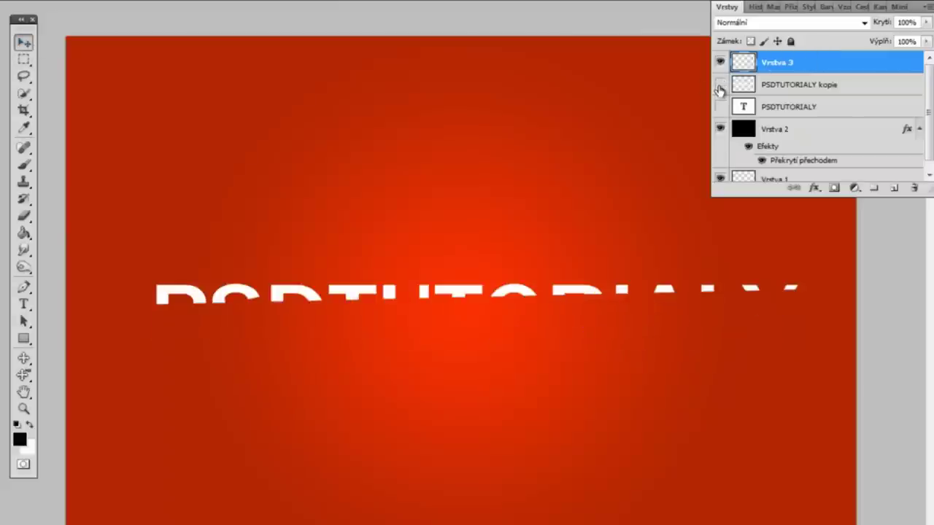
{"action": "left_click", "coordinate": [719, 87]}
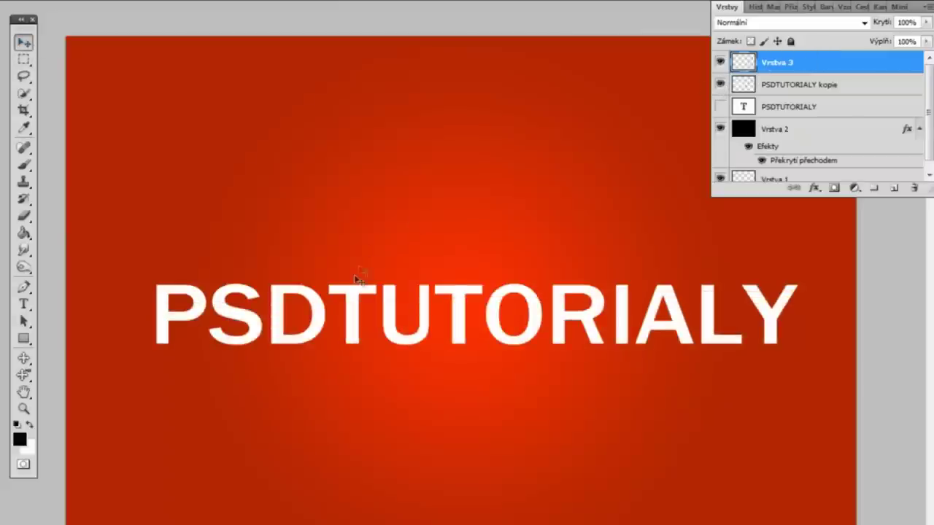
Step: Shift the cut-off top strip of the letters slightly to the left of the remaining text
{"action": "key", "text": "ctrl+plus"}
{"action": "key", "text": "ctrl+plus"}
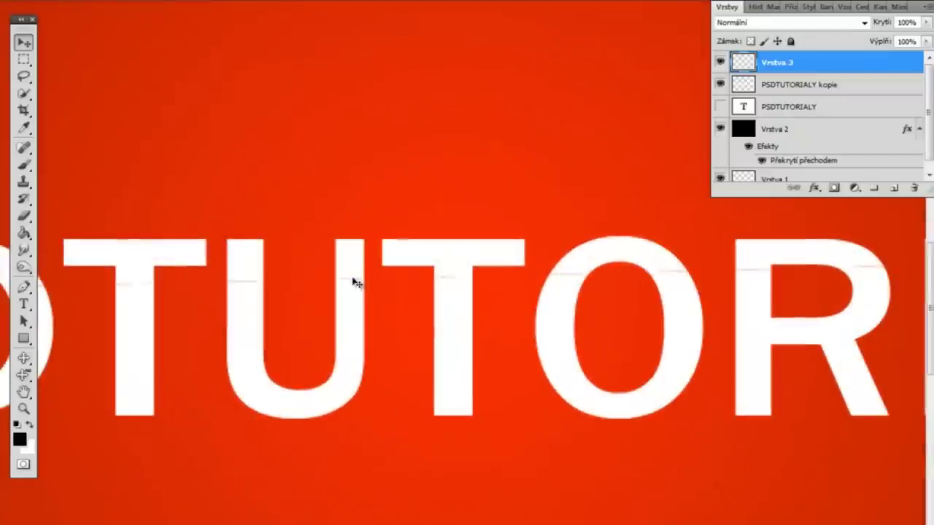
{"action": "scroll", "coordinate": [481, 328], "scroll_direction": "left", "scroll_amount": 8}
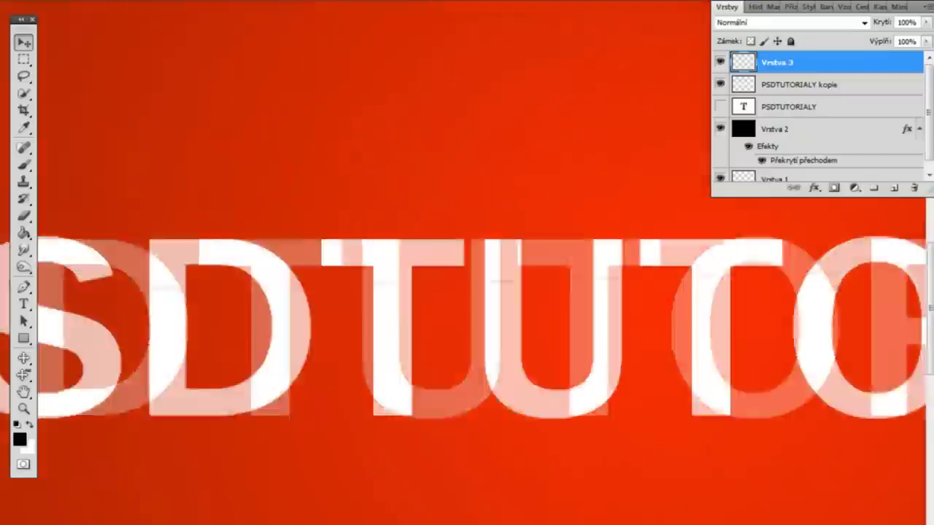
{"action": "left_click_drag", "start_coordinate": [383, 270], "coordinate": [375, 269]}
{"action": "key", "text": "ctrl+minus"}
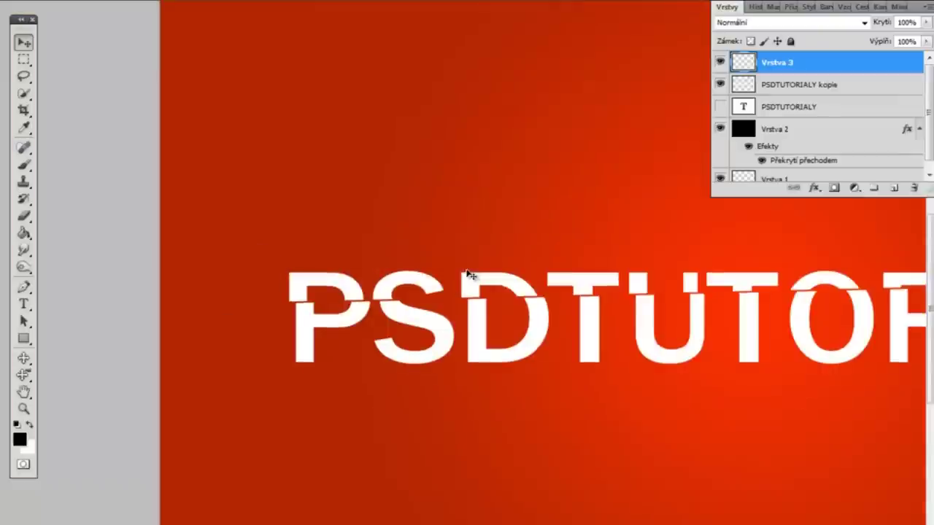
{"action": "key", "text": "ctrl+minus"}
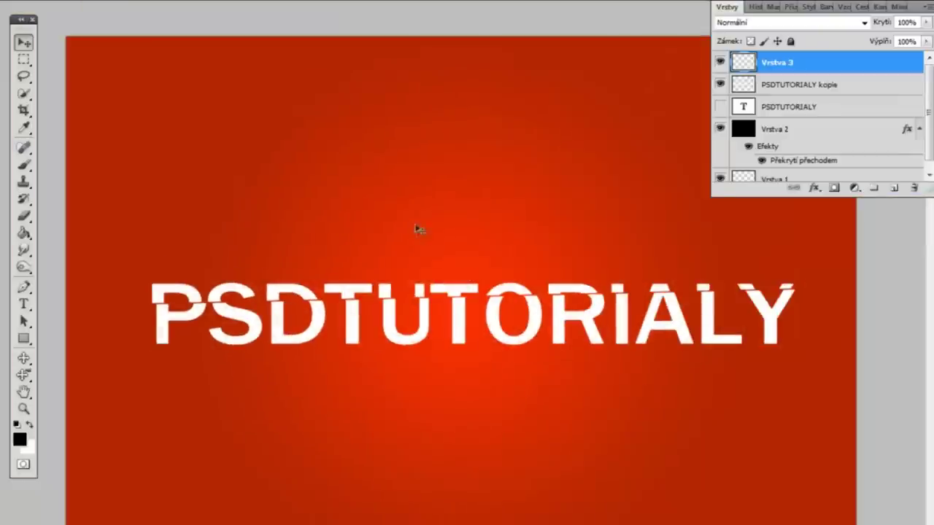
Step: Draw a closed wedge-shaped pen path from the second T to beyond the Y and convert it to a selection with feather radius 0
{"action": "key", "text": "p"}
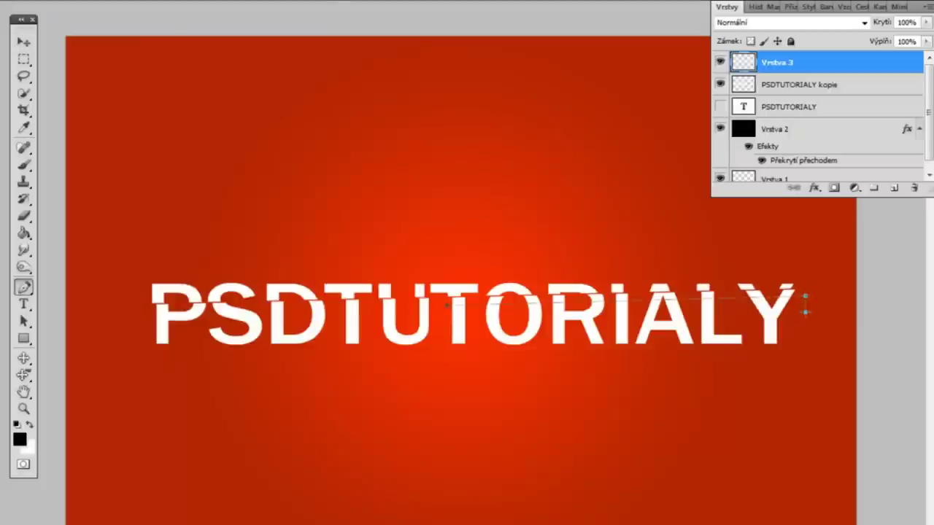
{"action": "left_click", "coordinate": [448, 312]}
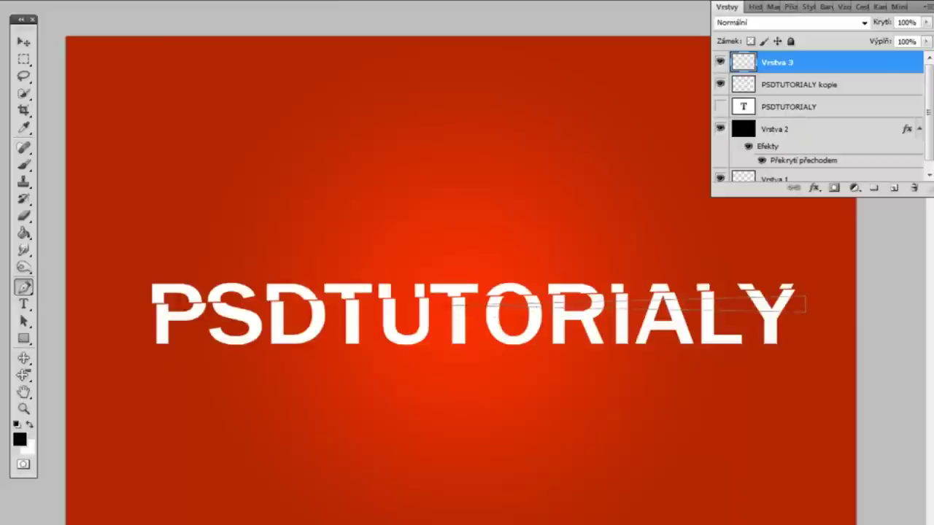
{"action": "right_click", "coordinate": [630, 309]}
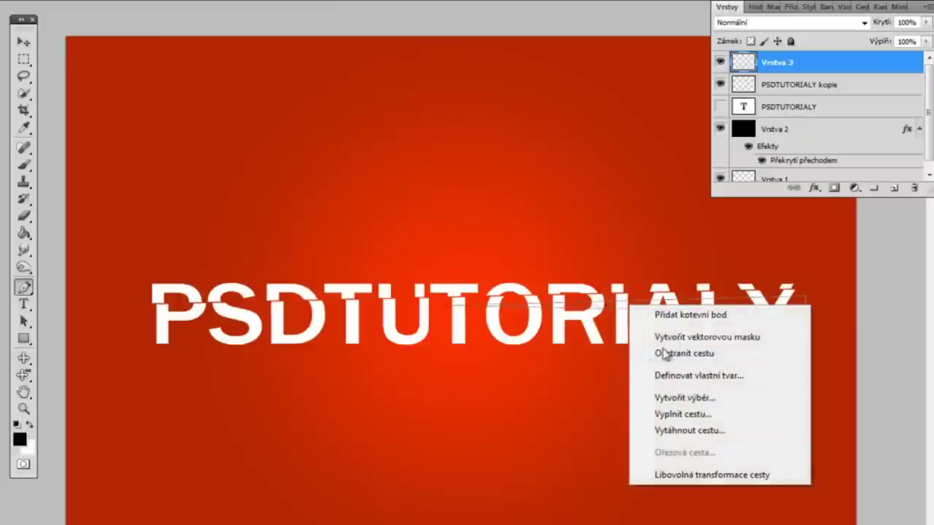
{"action": "left_click", "coordinate": [671, 398]}
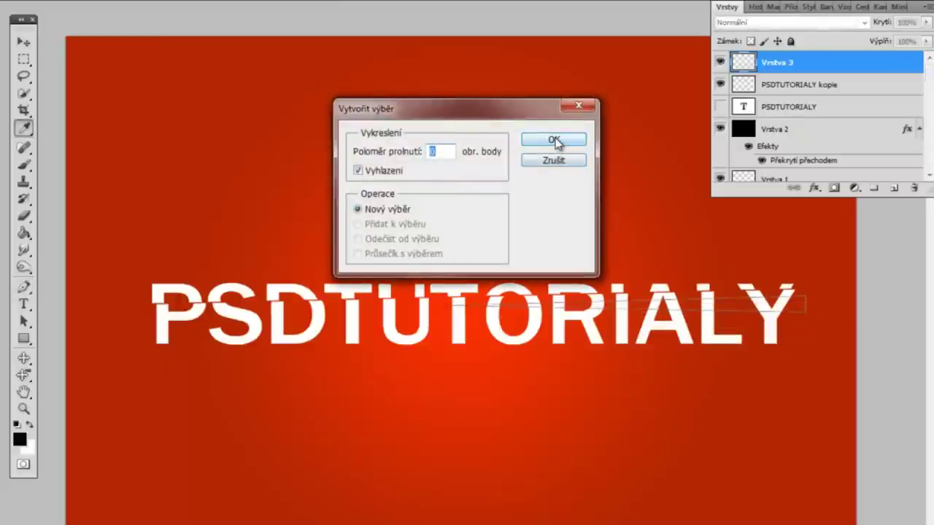
{"action": "left_click", "coordinate": [554, 140]}
Step: Try to cut the selected wedge from the Vrstva 3 layer to a new layer
{"action": "key", "text": "m"}
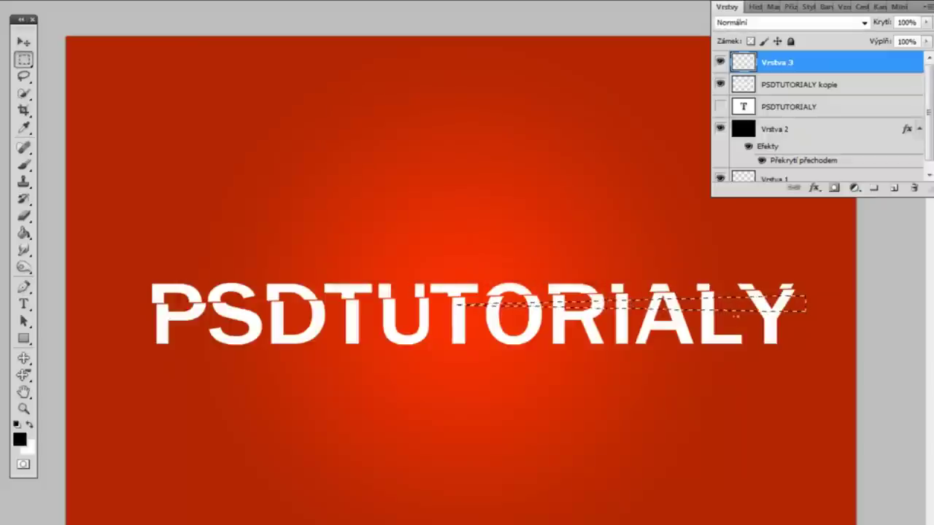
{"action": "right_click", "coordinate": [733, 305]}
{"action": "left_click", "coordinate": [800, 440]}
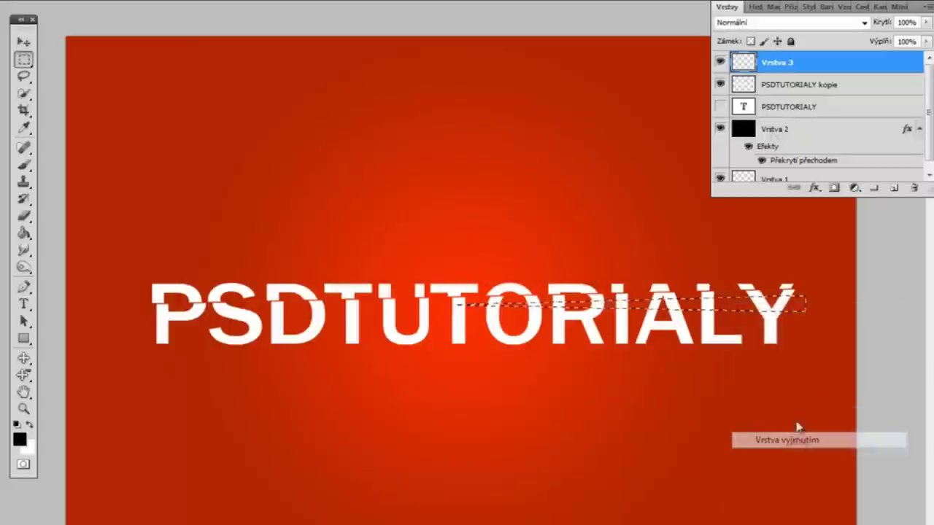
{"action": "left_click", "coordinate": [431, 194]}
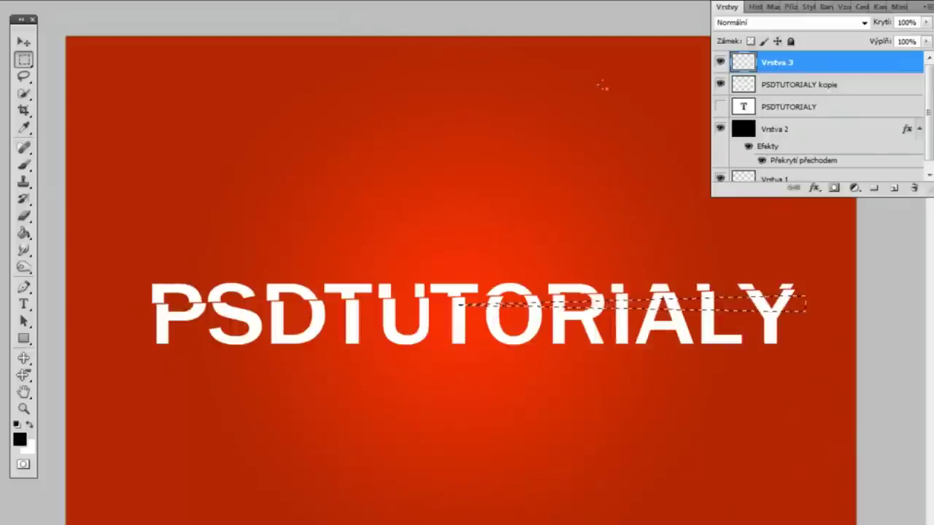
Step: Cut the selected wedge of the letters from the PSDTUTORIALY kopie layer to a new layer
{"action": "left_click", "coordinate": [835, 86]}
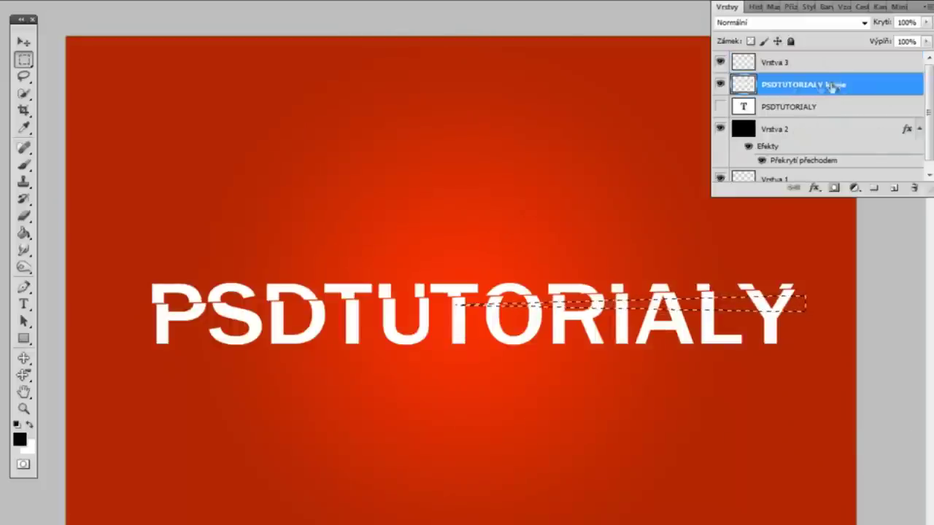
{"action": "left_click", "coordinate": [766, 64]}
{"action": "left_click", "coordinate": [787, 85]}
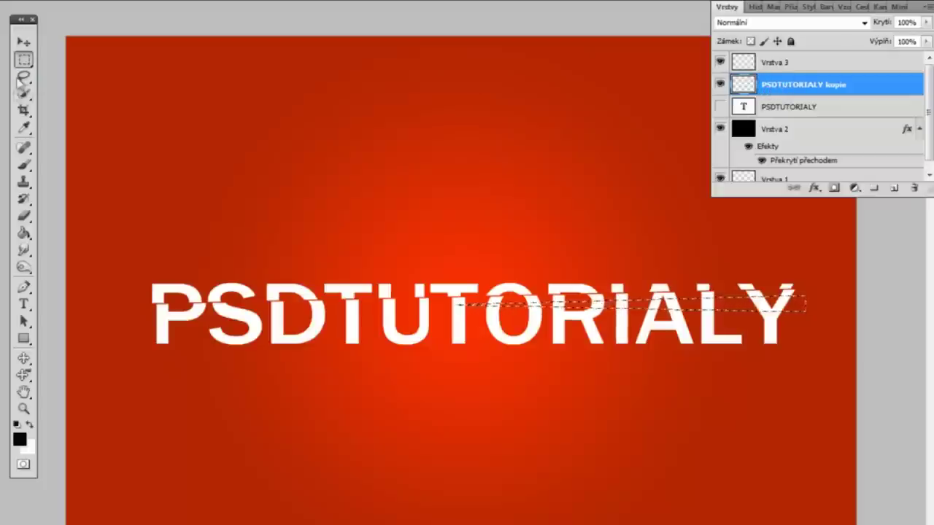
{"action": "right_click", "coordinate": [688, 304]}
{"action": "left_click", "coordinate": [776, 444]}
Step: Shift the cut-off wedge running through the letters O to Y slightly to the left of the remaining text
{"action": "left_click", "coordinate": [23, 44]}
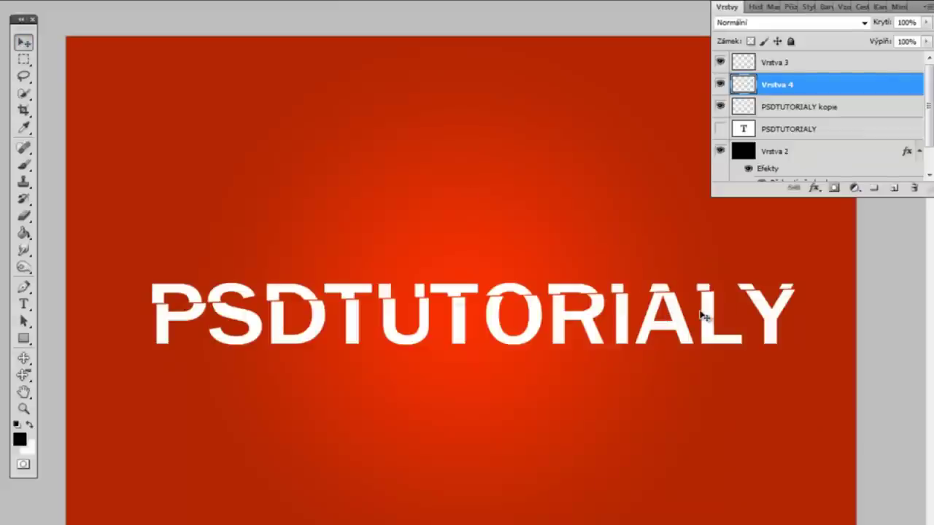
{"action": "key", "text": "ctrl+plus"}
{"action": "key", "text": "ctrl+plus"}
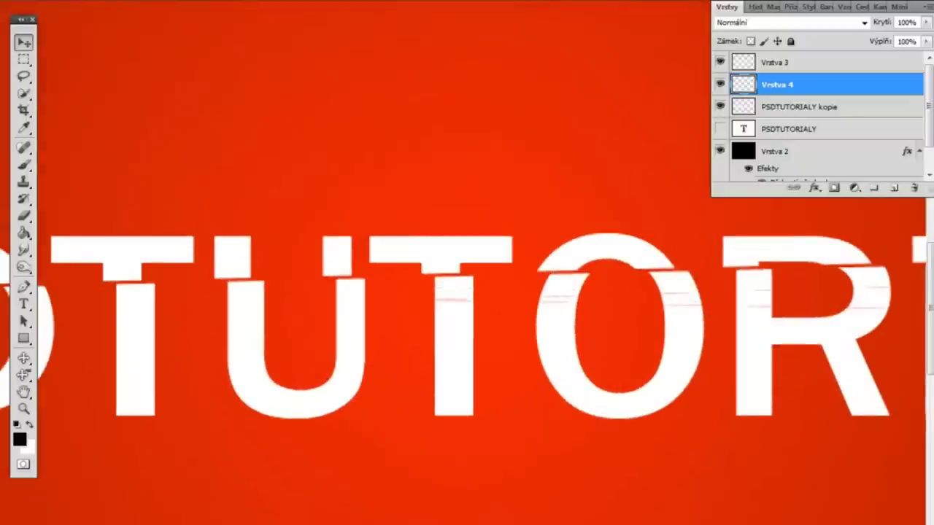
{"action": "scroll", "coordinate": [467, 321], "scroll_direction": "right", "scroll_amount": 10}
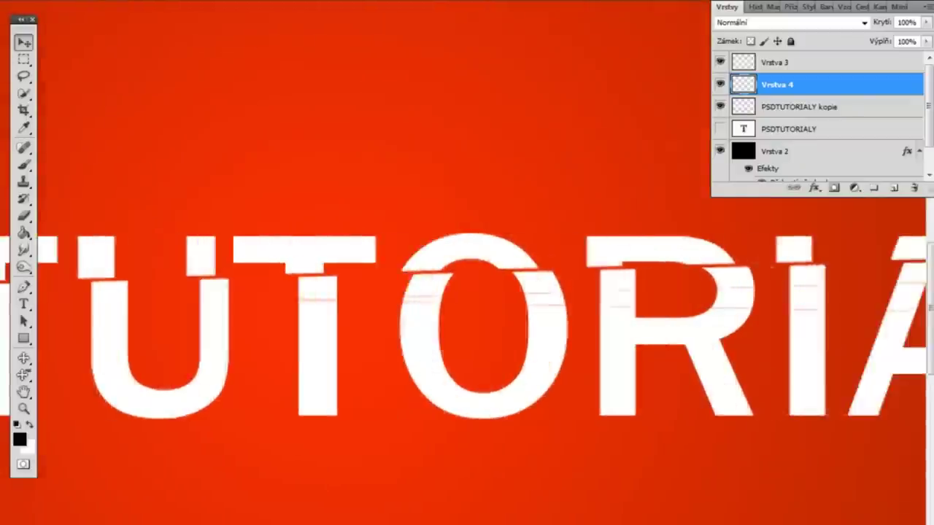
{"action": "scroll", "coordinate": [467, 321], "scroll_direction": "left", "scroll_amount": 2}
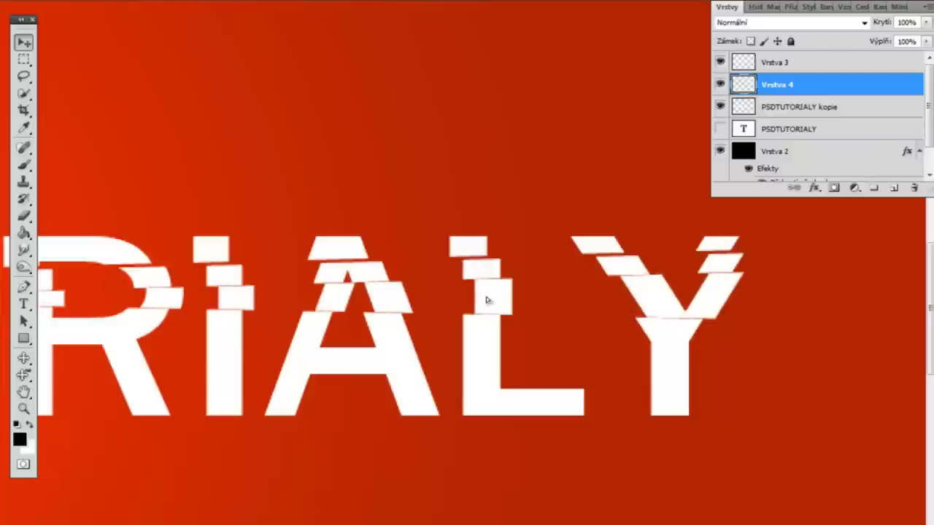
{"action": "mouse_move", "coordinate": [487, 299]}
{"action": "left_mouse_down"}
{"action": "mouse_move", "coordinate": [462, 296]}
{"action": "mouse_move", "coordinate": [471, 298]}
{"action": "left_mouse_up"}
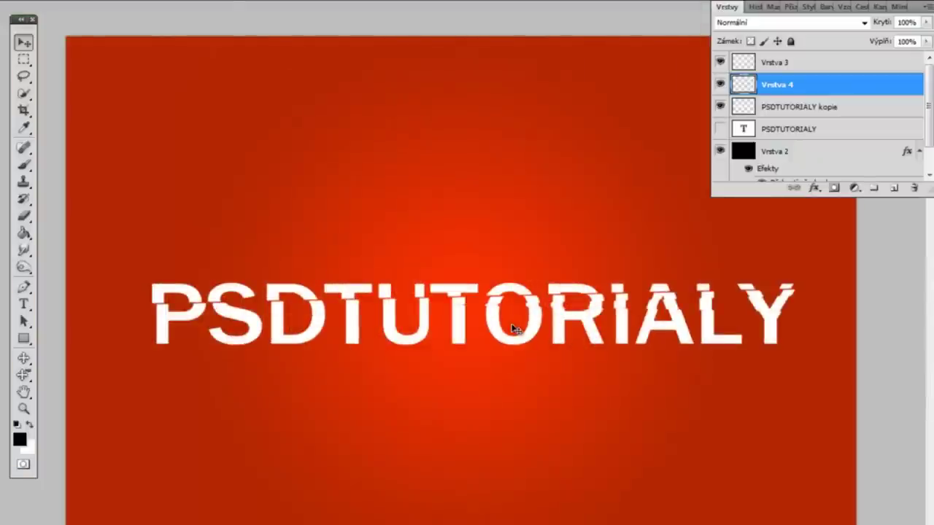
Step: Draw a closed wedge-shaped pen path from the second T narrowing to the P and convert it to a selection with feather radius 0
{"action": "key", "text": "p"}
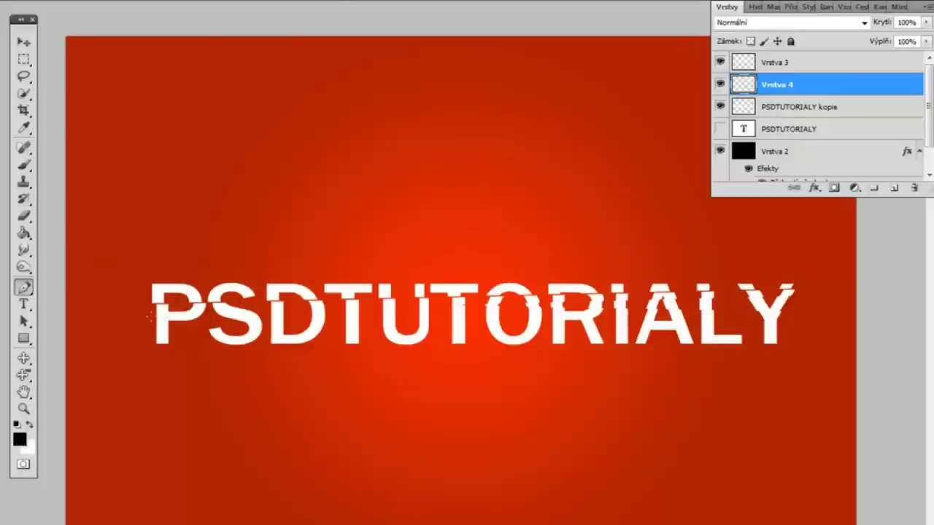
{"action": "left_click", "coordinate": [474, 321]}
{"action": "left_click", "coordinate": [149, 314]}
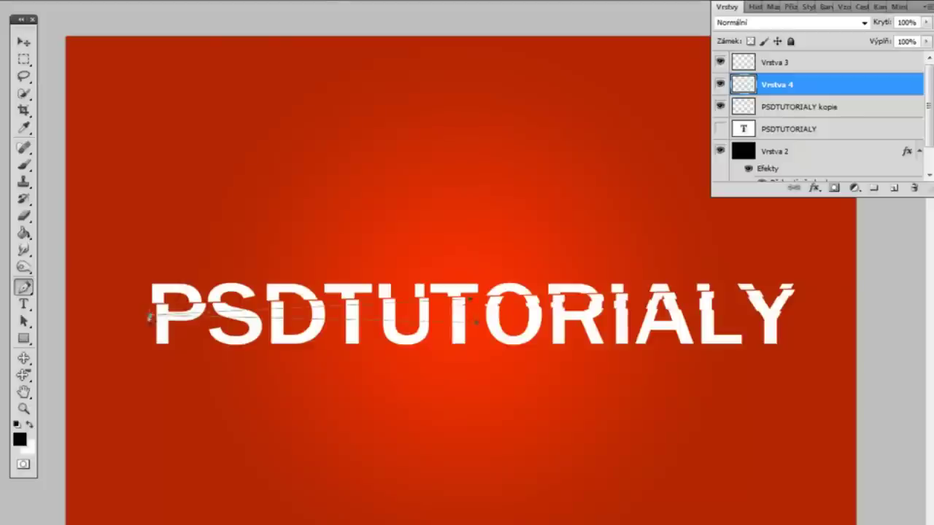
{"action": "right_click", "coordinate": [389, 315]}
{"action": "left_click", "coordinate": [422, 386]}
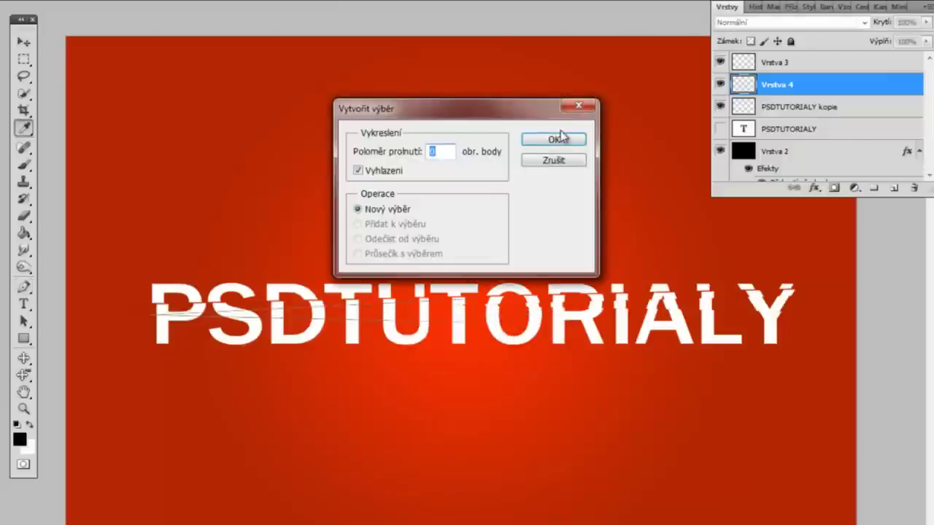
{"action": "left_click", "coordinate": [553, 140]}
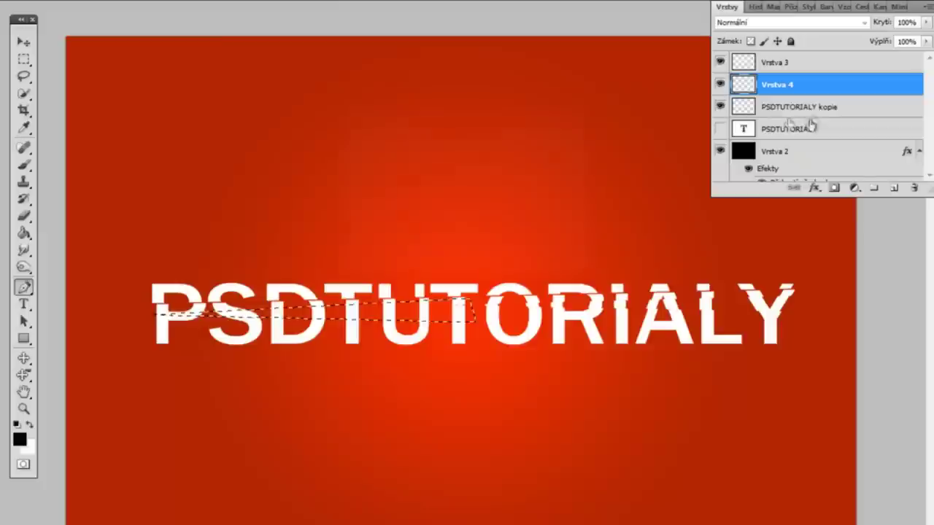
Step: Cut the selected wedge through the letters P to T from the PSDTUTORIALY kopie layer to a new layer
{"action": "left_click", "coordinate": [797, 109]}
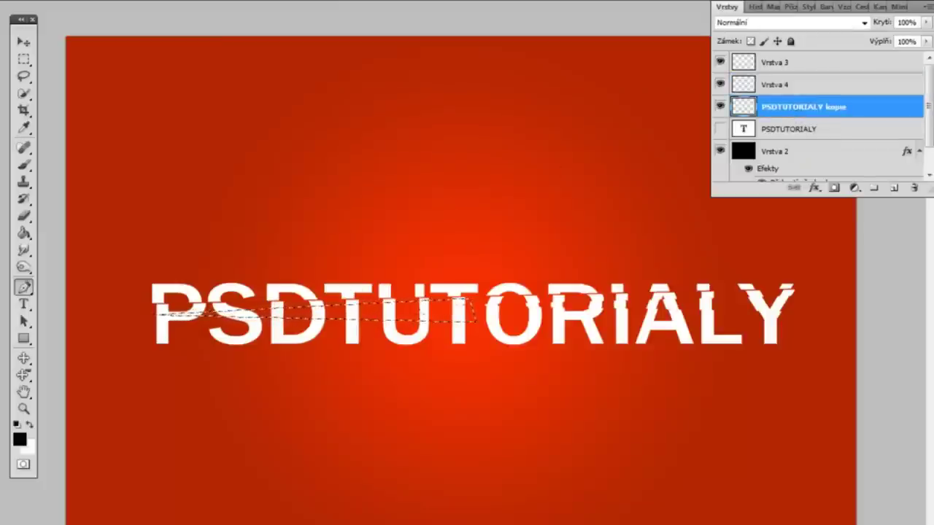
{"action": "key", "text": "m"}
{"action": "right_click", "coordinate": [418, 314]}
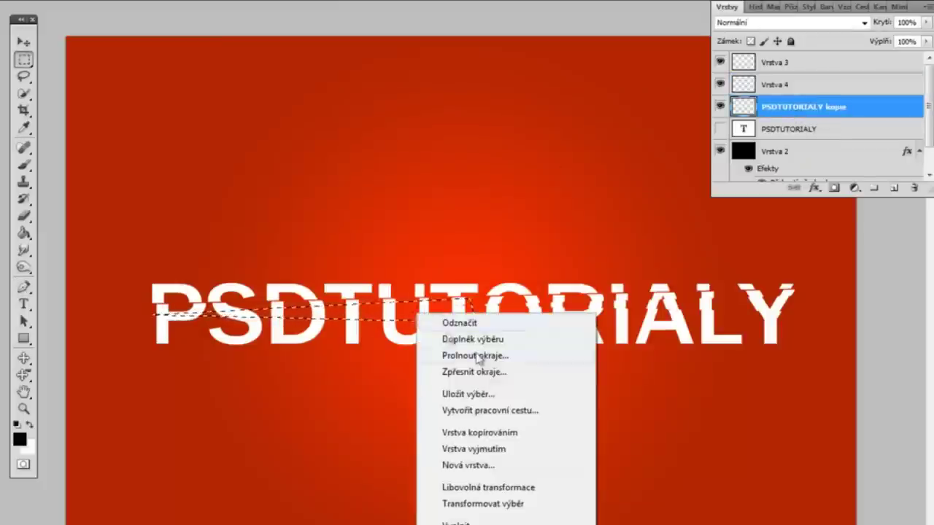
{"action": "left_click", "coordinate": [506, 449]}
Step: Shift the Vrstva 5 wedge through the letters P to T to the left of the remaining text
{"action": "left_click", "coordinate": [23, 42]}
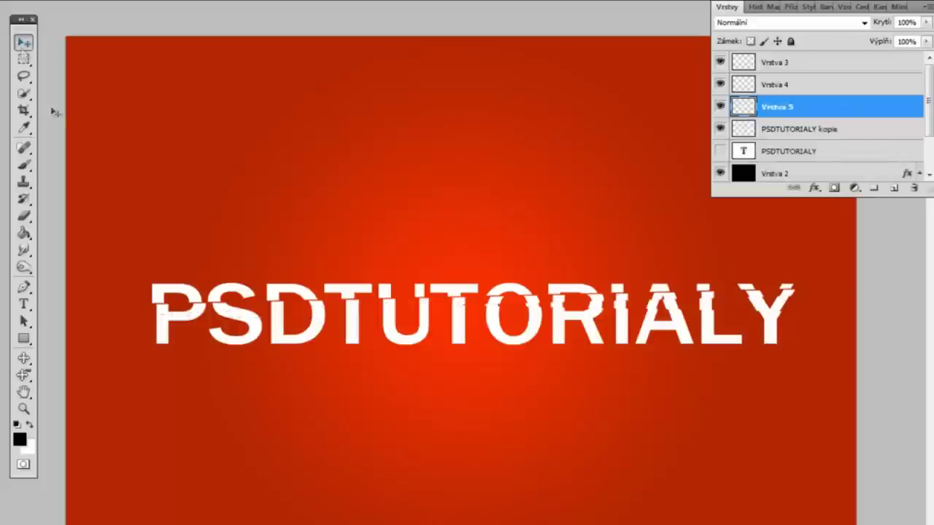
{"action": "key", "text": "Left"}
{"action": "key", "text": "Left"}
{"action": "key", "text": "Left"}
{"action": "key", "text": "Left"}
{"action": "key", "text": "Left"}
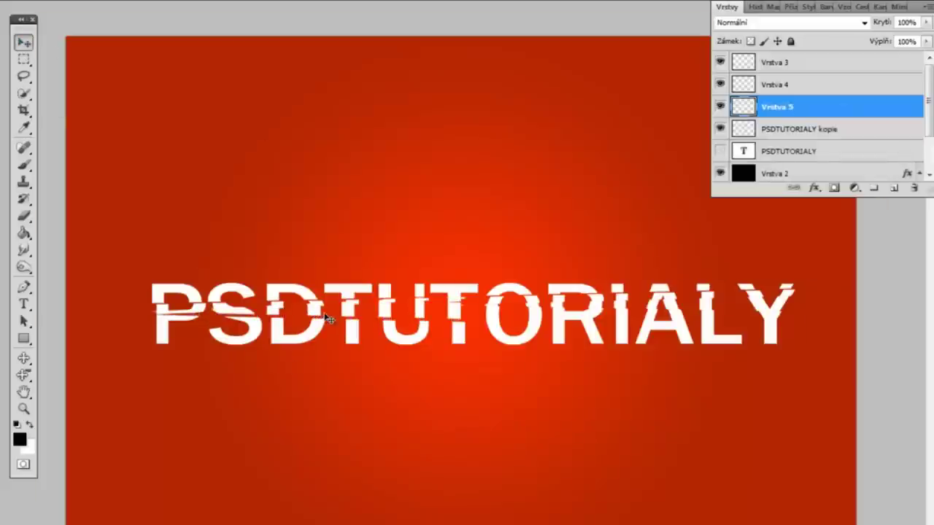
{"action": "key", "text": "ctrl+plus"}
{"action": "key", "text": "ctrl+plus"}
{"action": "key", "text": "ctrl+plus"}
{"action": "left_click_drag", "start_coordinate": [307, 315], "coordinate": [308, 323]}
{"action": "key", "text": "Right"}
{"action": "key", "text": "Right"}
{"action": "key", "text": "Right"}
{"action": "left_click_drag", "start_coordinate": [310, 319], "coordinate": [315, 318]}
{"action": "key", "text": "ctrl+plus"}
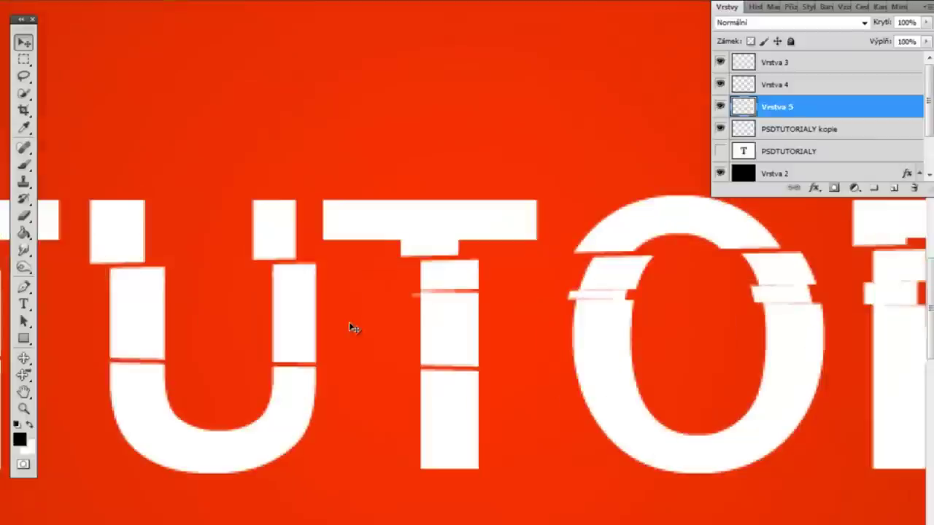
{"action": "key", "text": "Left"}
{"action": "key", "text": "Left"}
{"action": "key", "text": "Left"}
{"action": "key", "text": "Left"}
{"action": "key", "text": "Left"}
{"action": "key", "text": "Left"}
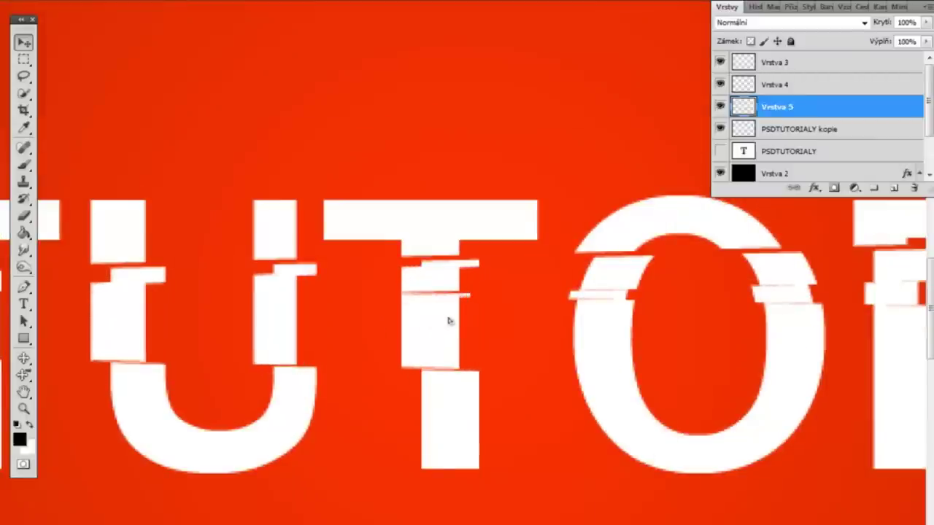
Step: Reduce the Vrstva 5 wedge's offset by nudging it slightly back to the right
{"action": "key", "text": "Right"}
{"action": "key", "text": "Right"}
{"action": "key", "text": "Right"}
{"action": "key", "text": "Left"}
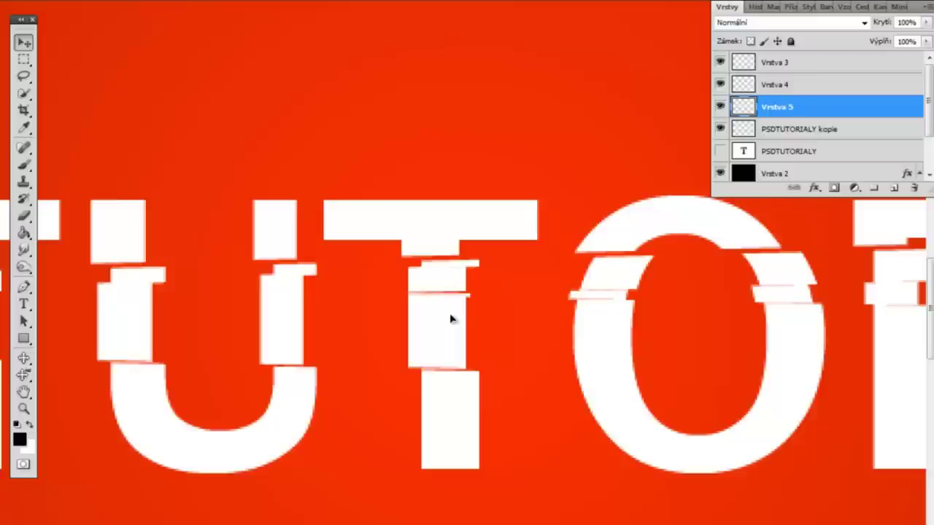
{"action": "key", "text": "Down"}
{"action": "key", "text": "Down"}
{"action": "key", "text": "Down"}
{"action": "key", "text": "Down"}
{"action": "key", "text": "ctrl+minus"}
{"action": "key", "text": "ctrl+minus"}
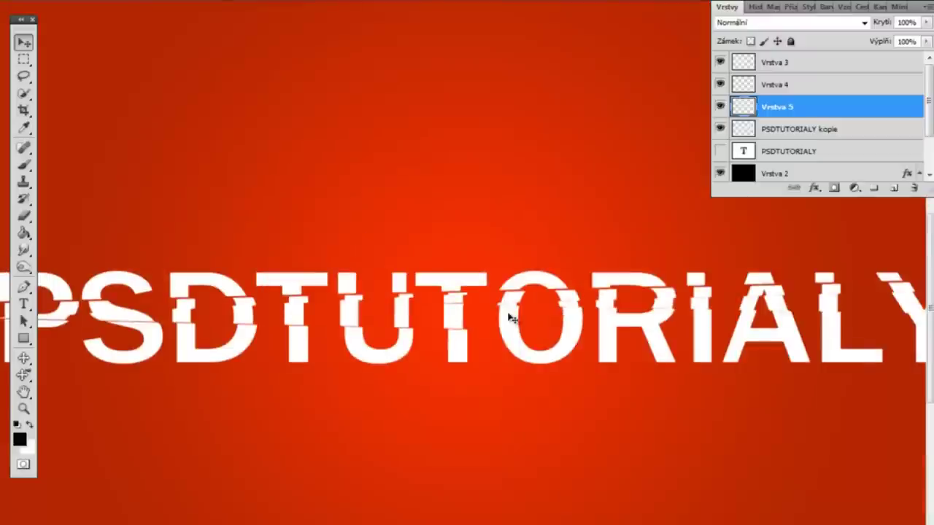
{"action": "key", "text": "ctrl+minus"}
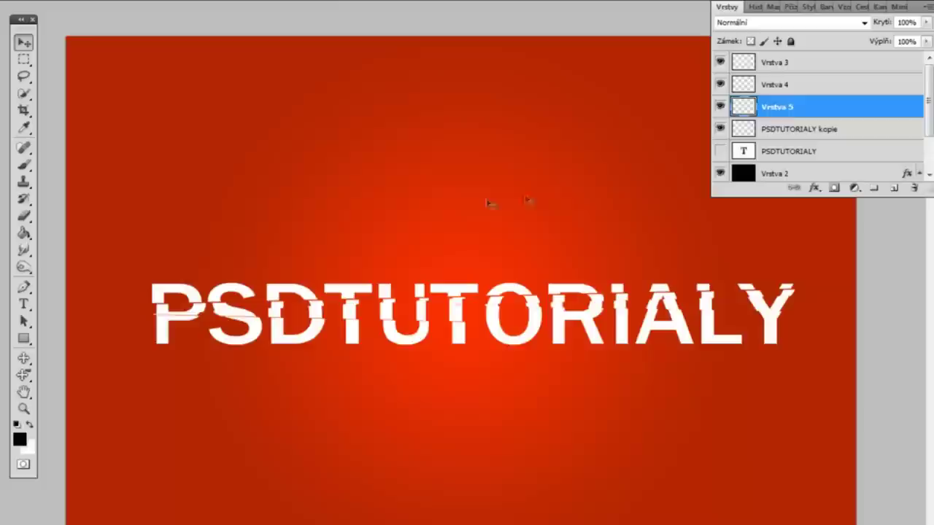
Step: Draw a closed wedge-shaped pen path from the O down to the base of the Y and convert it to a selection
{"action": "key", "text": "p"}
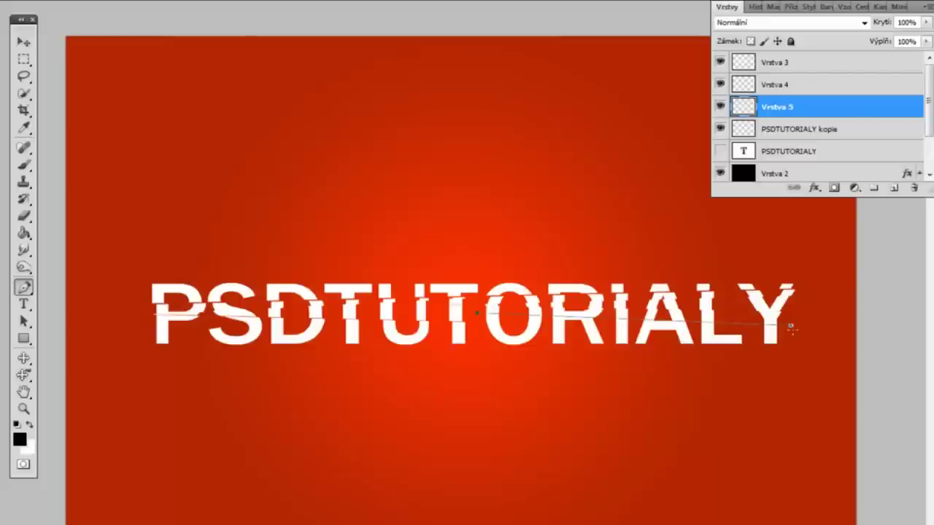
{"action": "left_click", "coordinate": [797, 342]}
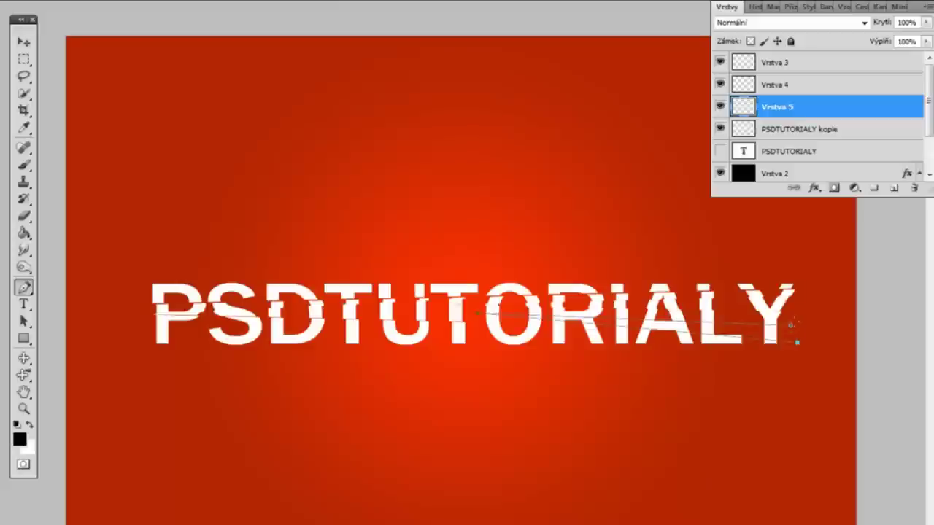
{"action": "right_click", "coordinate": [767, 337]}
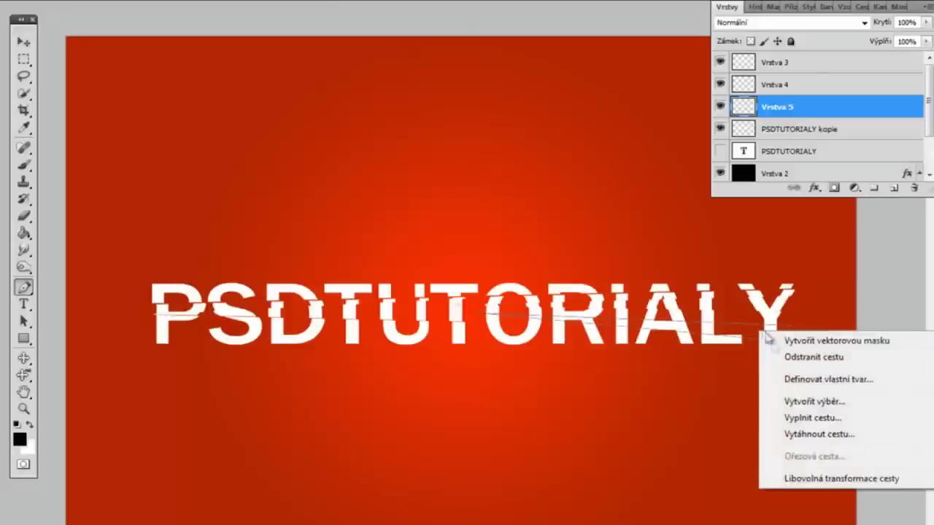
{"action": "left_click", "coordinate": [794, 402]}
{"action": "left_click", "coordinate": [536, 142]}
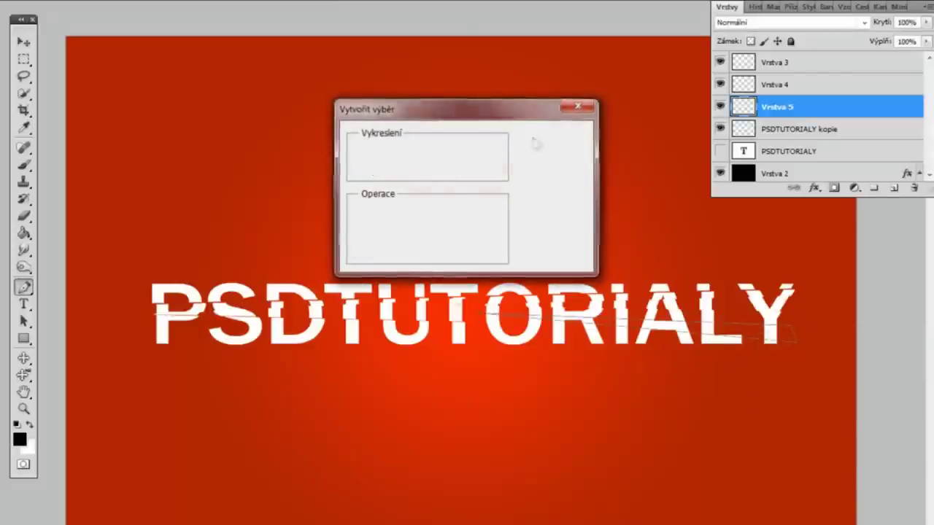
Step: Try to cut the selected lower wedge from the Vrstva 5 layer to a new layer
{"action": "key", "text": "m"}
{"action": "right_click", "coordinate": [763, 332]}
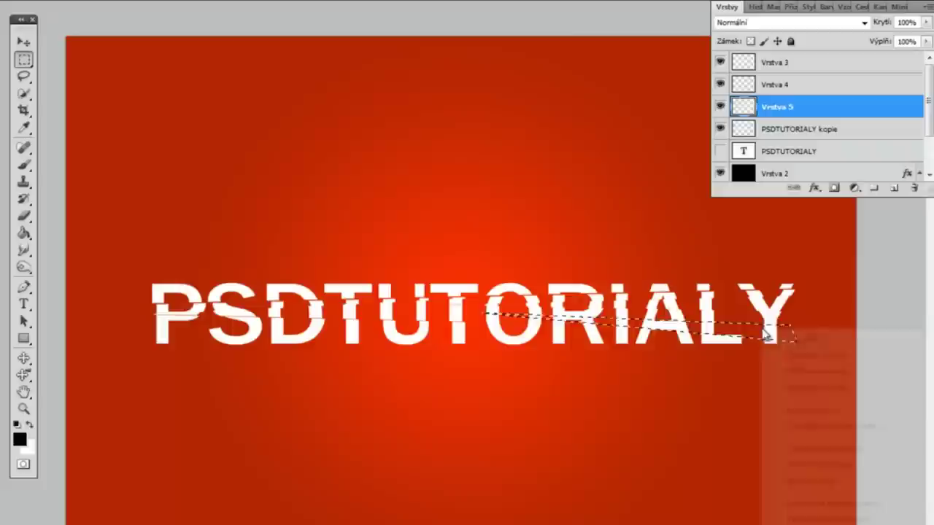
{"action": "left_click", "coordinate": [827, 470]}
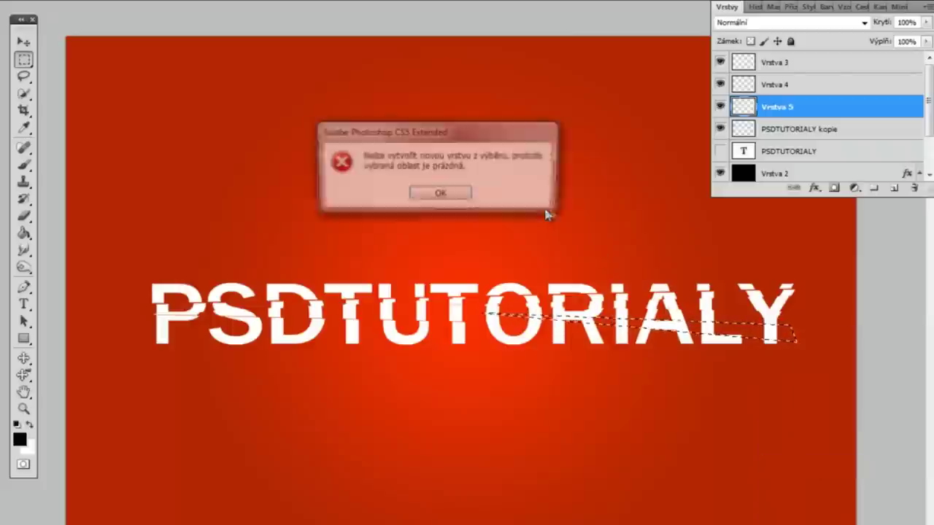
{"action": "left_click", "coordinate": [426, 196]}
Step: Cut the selected lower wedge through the letters O to Y from the PSDTUTORIALY kopie layer to a new layer
{"action": "left_click", "coordinate": [794, 131]}
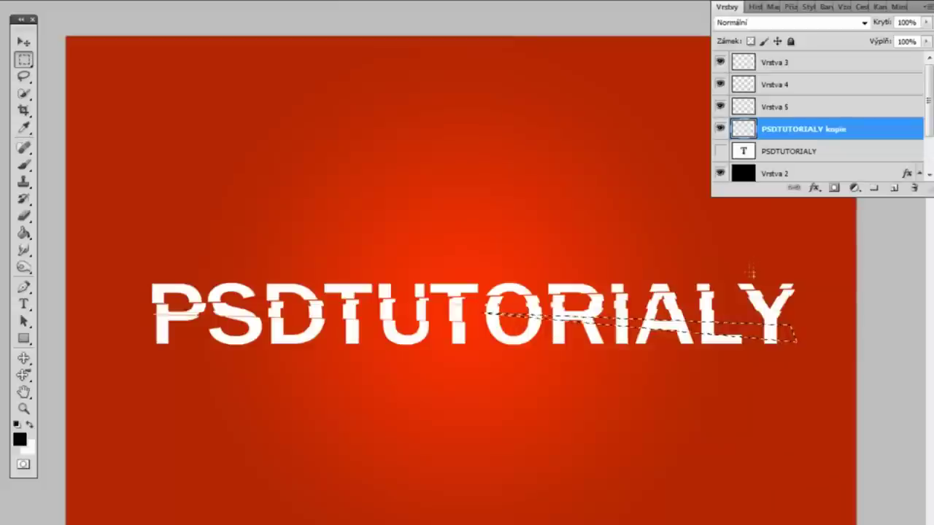
{"action": "right_click", "coordinate": [718, 328]}
{"action": "left_click", "coordinate": [784, 464]}
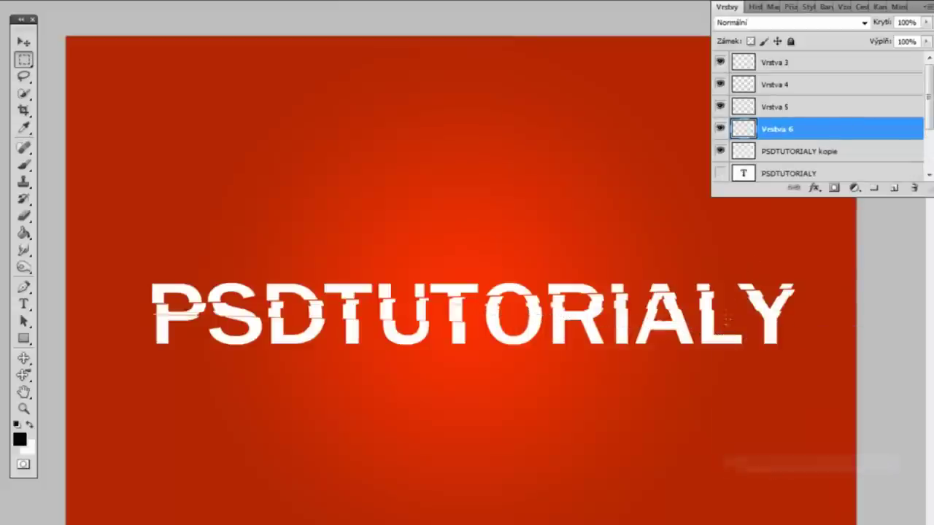
Step: Shift the Vrstva 6 wedge across the letters O to Y slightly to the right to offset it from the text
{"action": "key", "text": "v"}
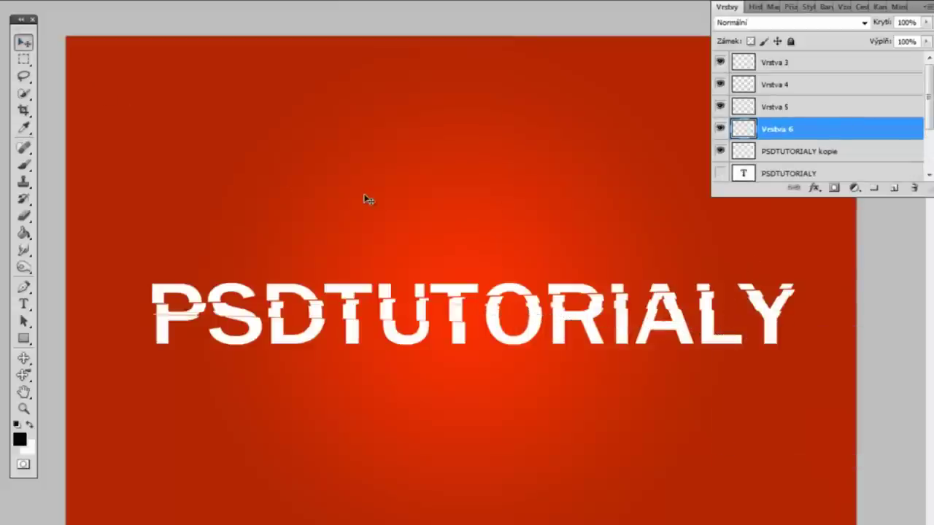
{"action": "key", "text": "ctrl+plus"}
{"action": "key", "text": "ctrl+plus"}
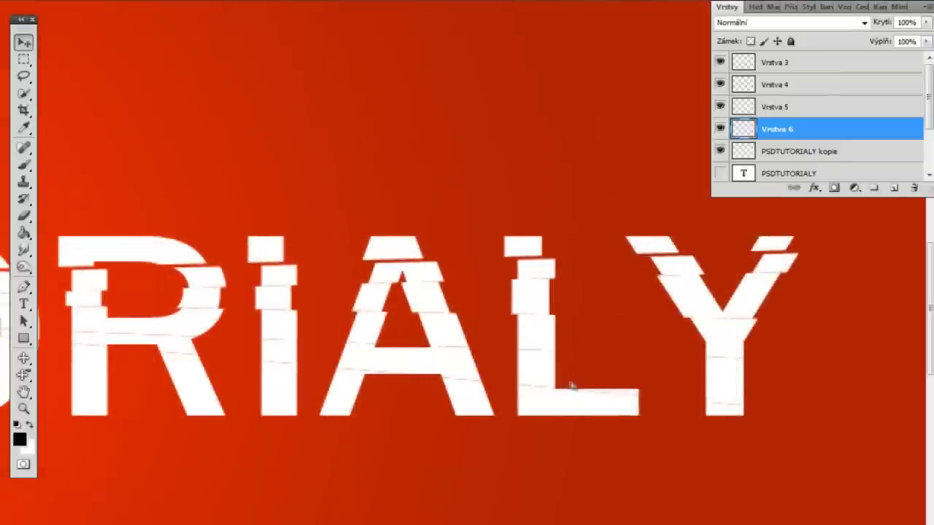
{"action": "left_click_drag", "start_coordinate": [566, 386], "coordinate": [572, 406]}
{"action": "key", "text": "ctrl+plus"}
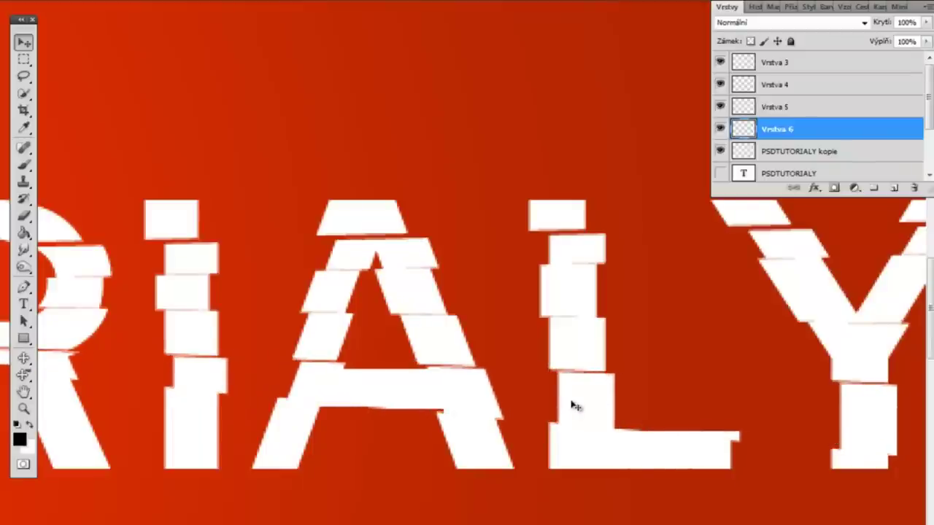
{"action": "key", "text": "ctrl+minus"}
{"action": "key", "text": "ctrl+minus"}
{"action": "key", "text": "ctrl+minus"}
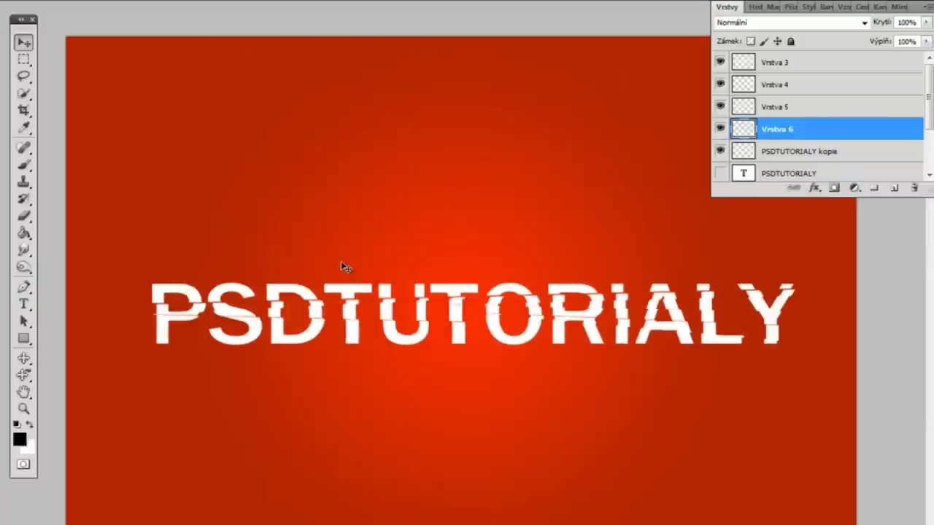
Step: Draw a closed wedge-shaped pen path from the base of the P to the second T and convert it to a selection
{"action": "left_click", "coordinate": [23, 286]}
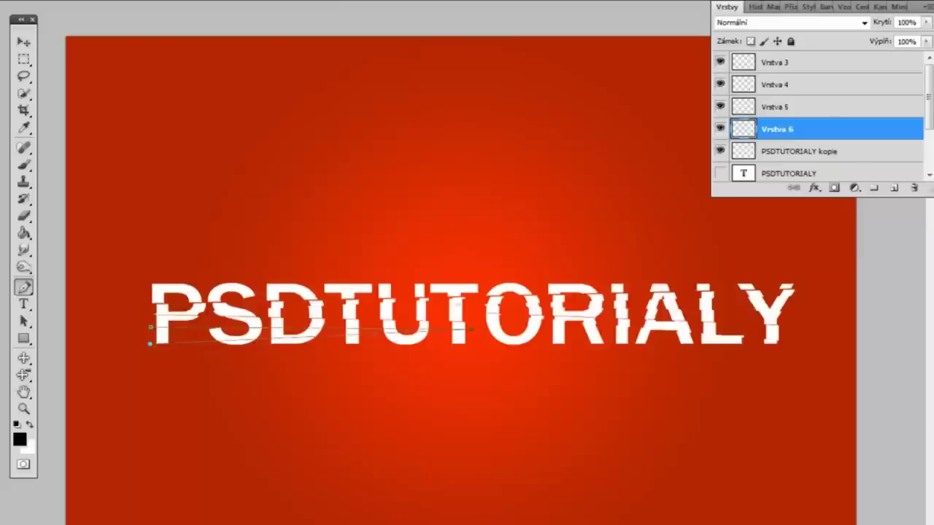
{"action": "right_click", "coordinate": [175, 335]}
{"action": "left_click", "coordinate": [283, 406]}
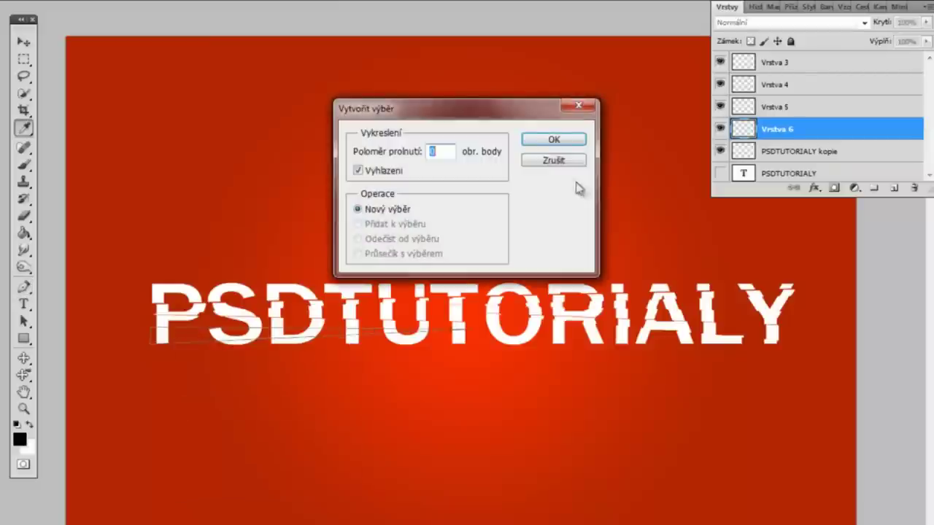
{"action": "left_click", "coordinate": [554, 139]}
{"action": "key", "text": "m"}
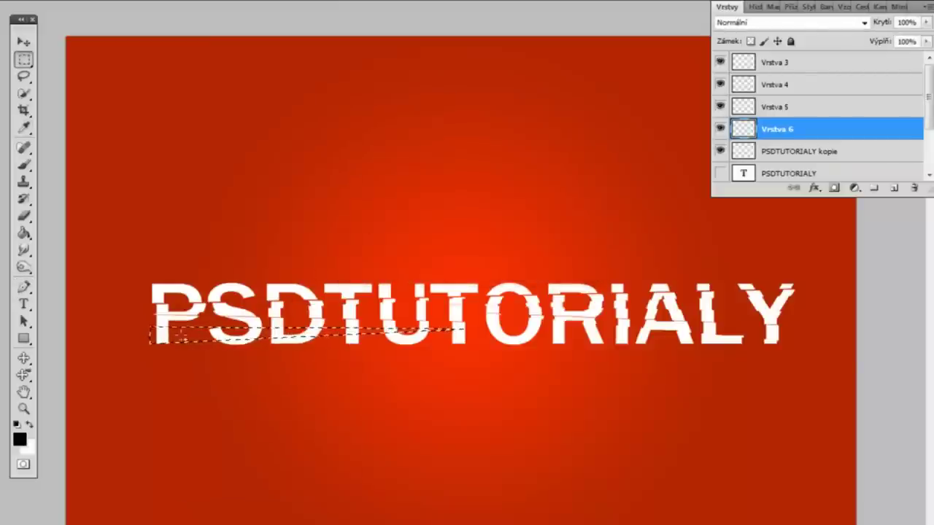
Step: Try to cut the selected lower P-to-T wedge from the Vrstva 6 layer to a new layer
{"action": "right_click", "coordinate": [181, 337]}
{"action": "left_click", "coordinate": [238, 471]}
{"action": "left_click", "coordinate": [440, 192]}
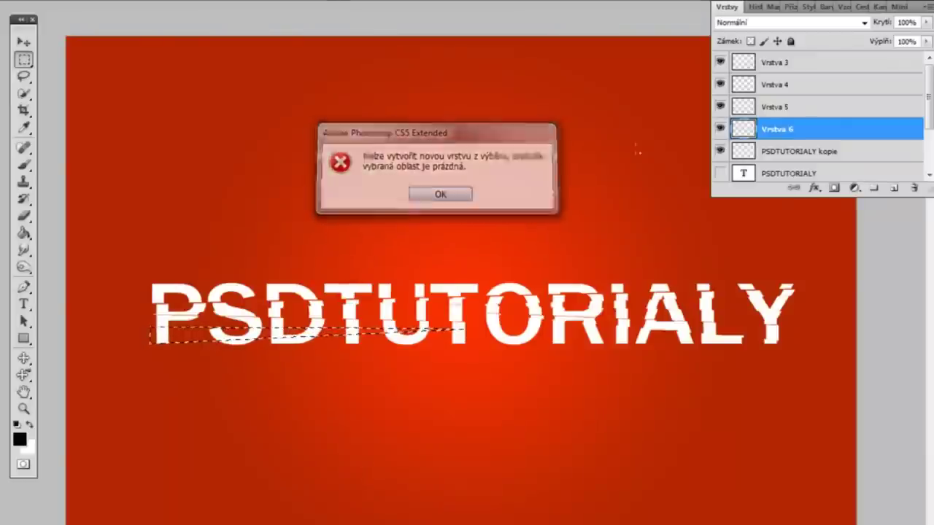
Step: Cut the selected lower wedge through the letters P to T from the PSDTUTORIALY kopie layer to a new layer
{"action": "left_click", "coordinate": [783, 151]}
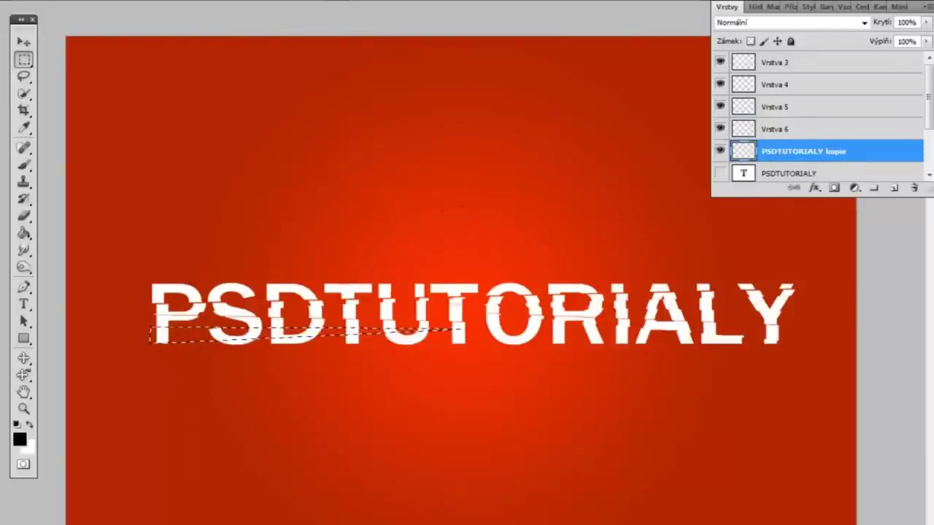
{"action": "right_click", "coordinate": [191, 337]}
{"action": "left_click", "coordinate": [257, 472]}
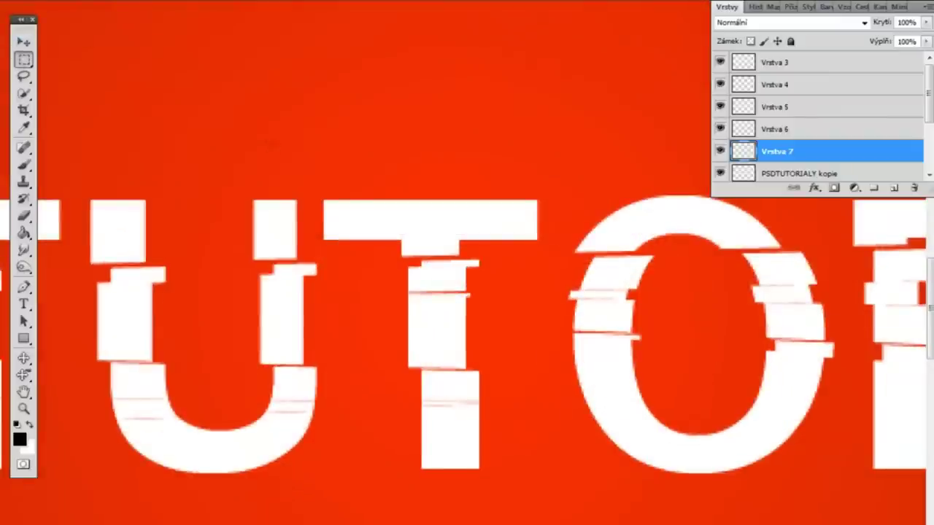
Step: Shift the Vrstva 7 wedge slightly to the left and close up its vertical gap beneath the P
{"action": "left_click", "coordinate": [24, 42]}
{"action": "left_click_drag", "start_coordinate": [449, 524], "coordinate": [196, 524]}
{"action": "mouse_move", "coordinate": [410, 429]}
{"action": "left_mouse_down"}
{"action": "mouse_move", "coordinate": [392, 431]}
{"action": "mouse_move", "coordinate": [404, 426]}
{"action": "left_mouse_up"}
{"action": "key", "text": "ctrl+plus"}
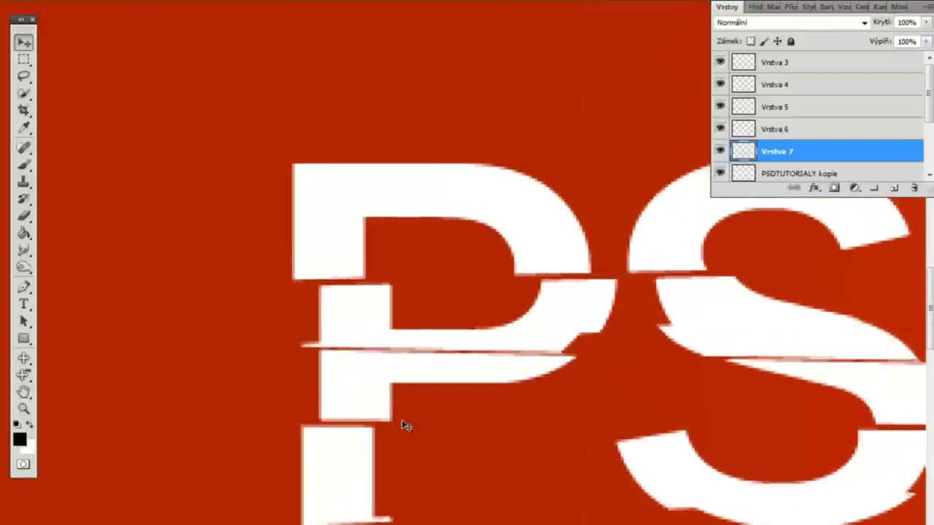
{"action": "left_click_drag", "start_coordinate": [356, 467], "coordinate": [350, 467]}
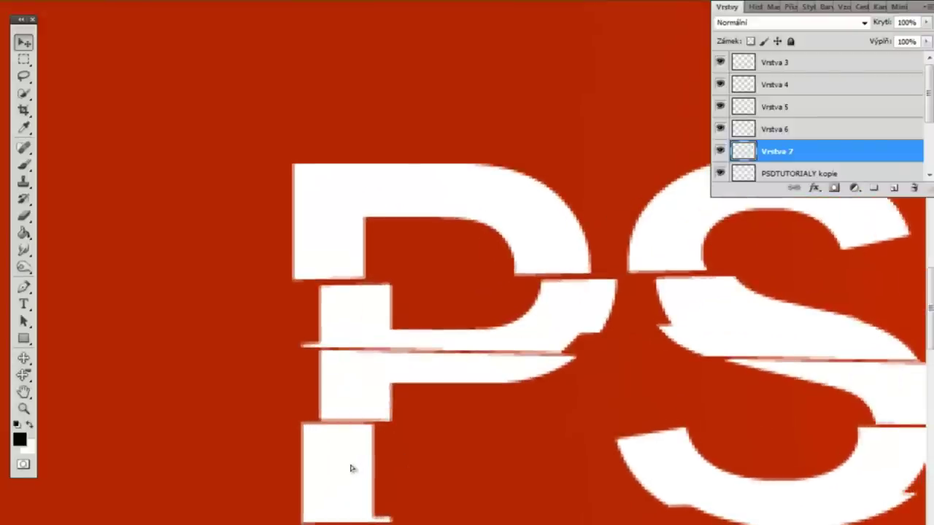
{"action": "key", "text": "ctrl+minus"}
{"action": "key", "text": "ctrl+minus"}
{"action": "key", "text": "ctrl+minus"}
{"action": "key", "text": "ctrl+minus"}
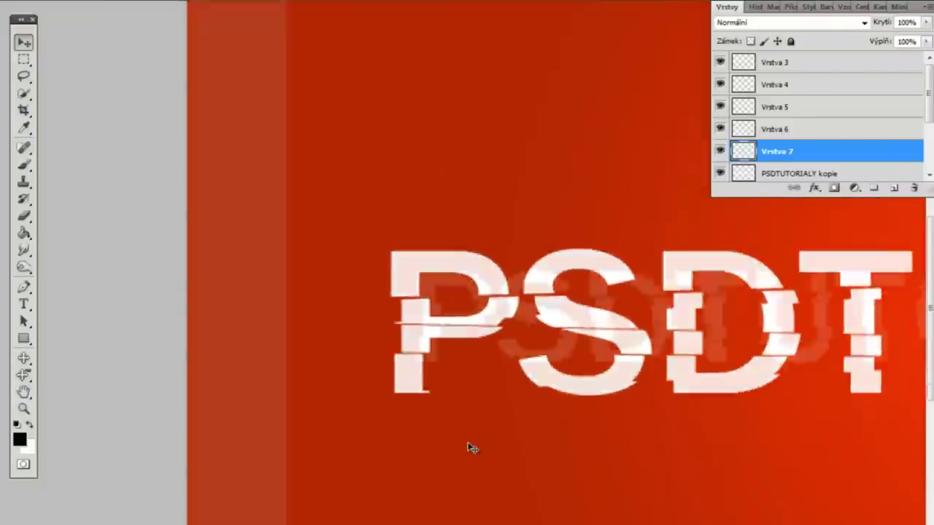
{"action": "key", "text": "ctrl+minus"}
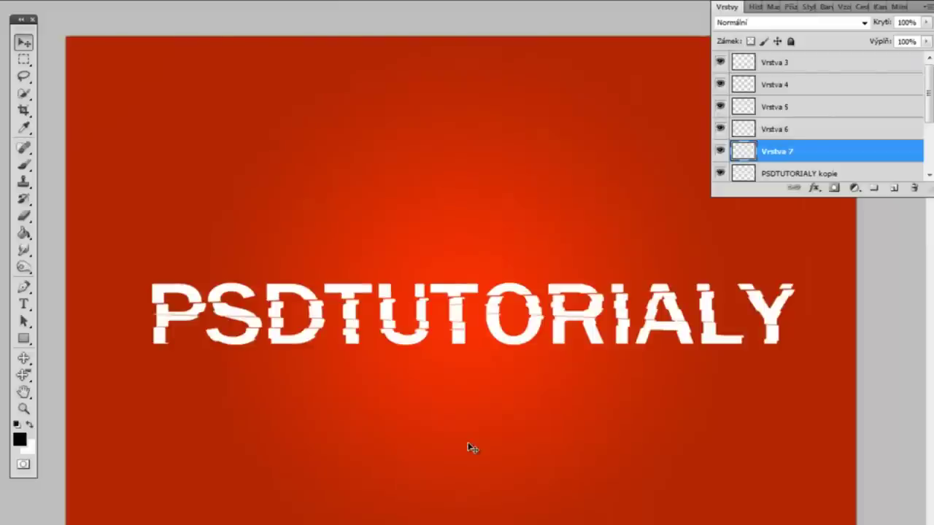
Step: Offset the remaining PSDTUTORIALY kopie text slightly to the left of the cut slices
{"action": "scroll", "coordinate": [788, 140], "scroll_direction": "down", "scroll_amount": 1}
{"action": "left_click", "coordinate": [806, 151]}
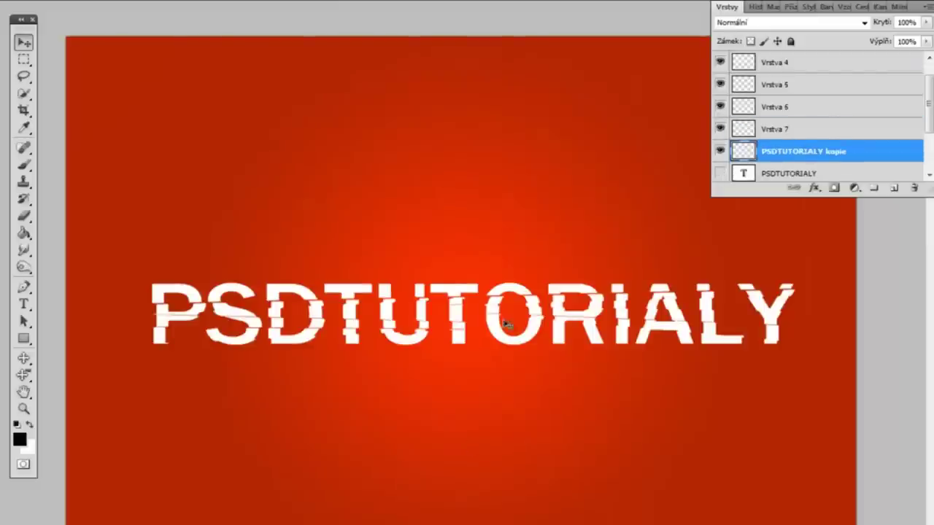
{"action": "left_click_drag", "start_coordinate": [507, 277], "coordinate": [500, 332]}
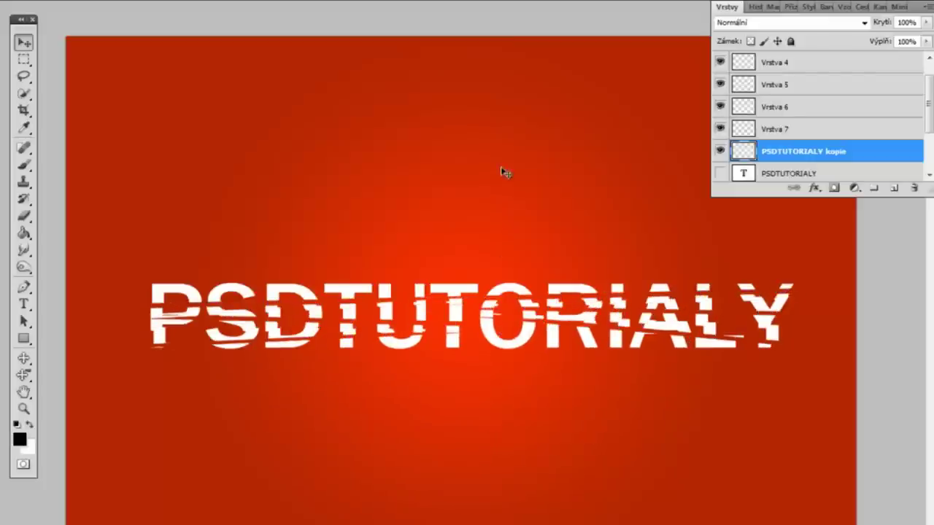
{"action": "left_click_drag", "start_coordinate": [536, 328], "coordinate": [531, 328]}
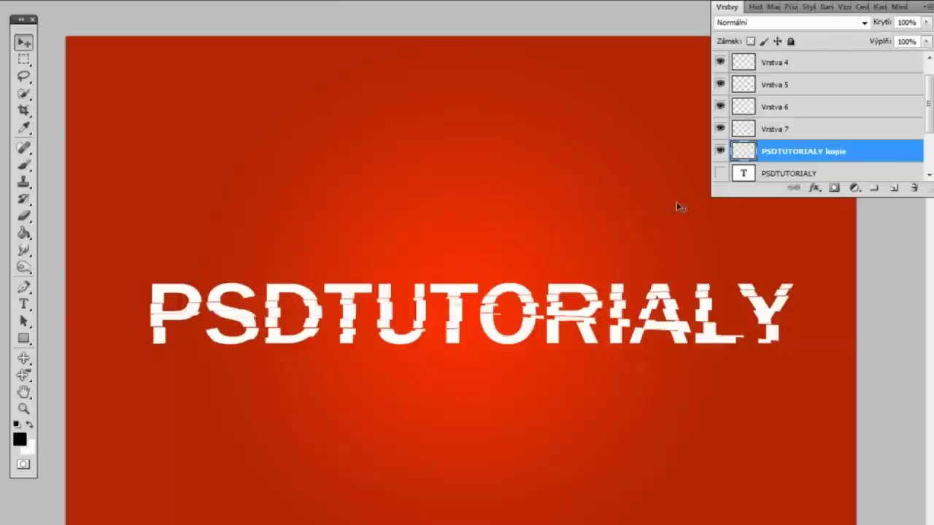
Step: Hide the PSDTUTORIALY kopie, Vrstva 2 and Vrstva 1 layers and merge the visible slice layers into one layer
{"action": "scroll", "coordinate": [837, 140], "scroll_direction": "up", "scroll_amount": 1}
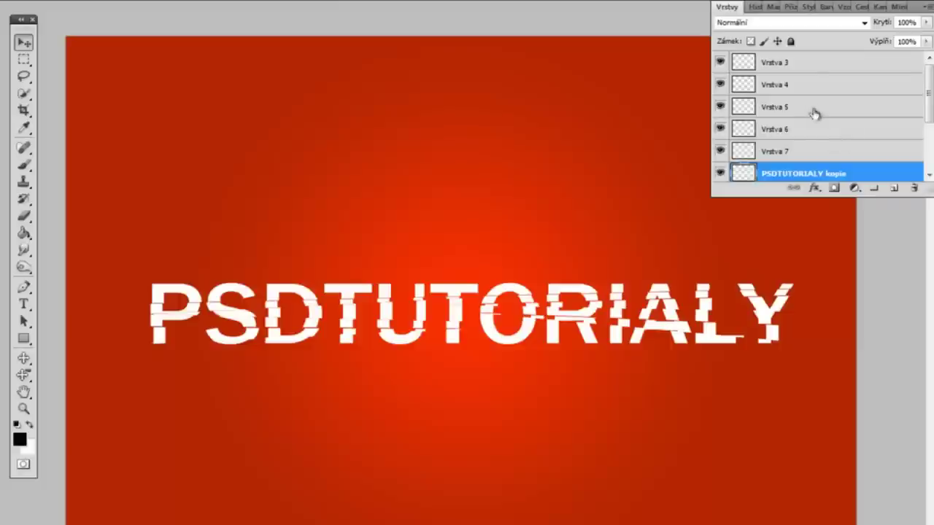
{"action": "left_click", "coordinate": [807, 64]}
{"action": "scroll", "coordinate": [821, 165], "scroll_direction": "down", "scroll_amount": 3}
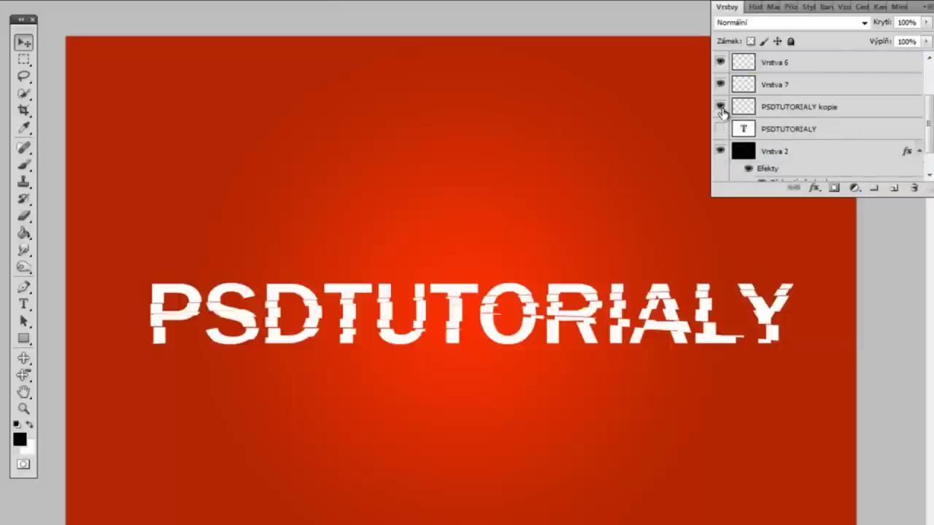
{"action": "left_click", "coordinate": [721, 110]}
{"action": "left_click", "coordinate": [721, 153]}
{"action": "scroll", "coordinate": [733, 156], "scroll_direction": "down", "scroll_amount": 1}
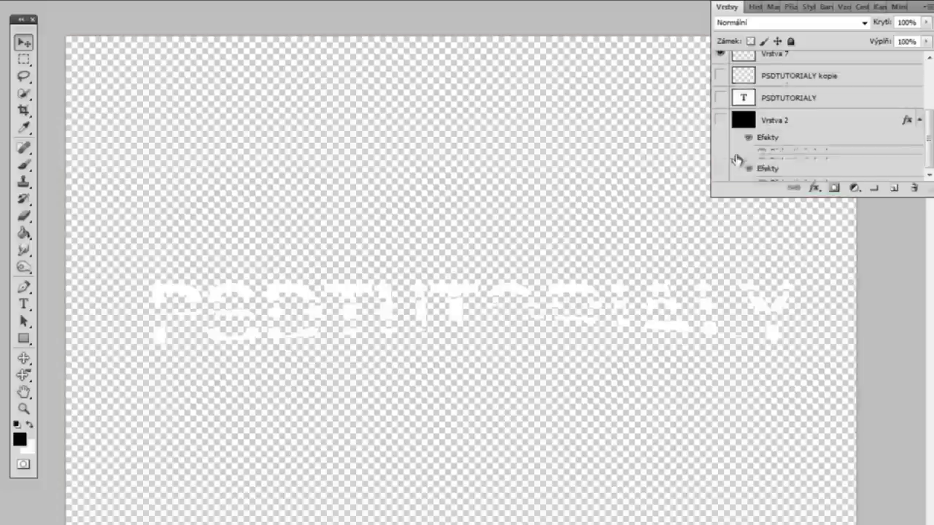
{"action": "scroll", "coordinate": [766, 149], "scroll_direction": "up", "scroll_amount": 5}
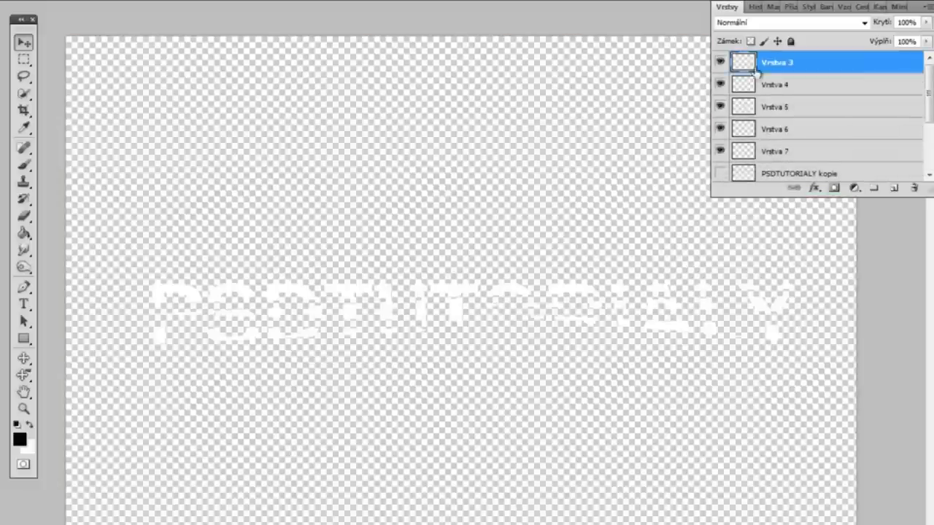
{"action": "right_click", "coordinate": [809, 65]}
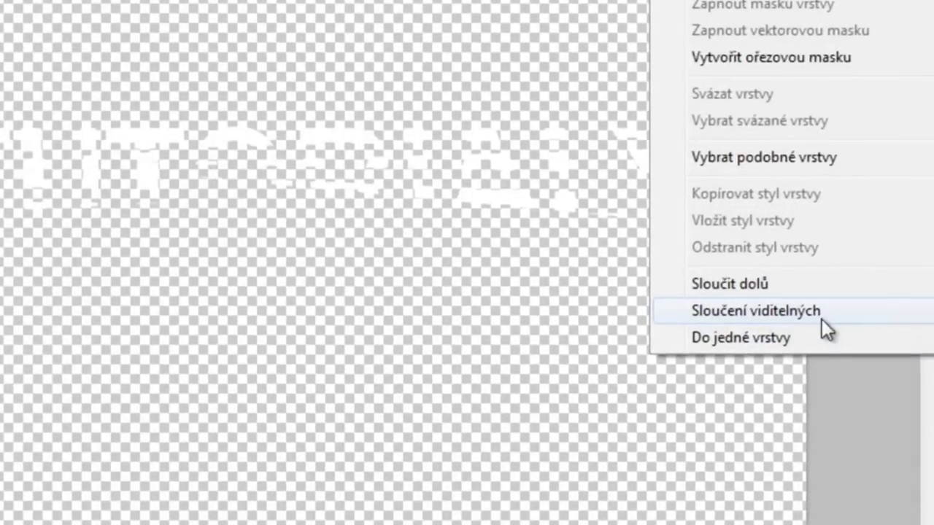
{"action": "left_click", "coordinate": [822, 319]}
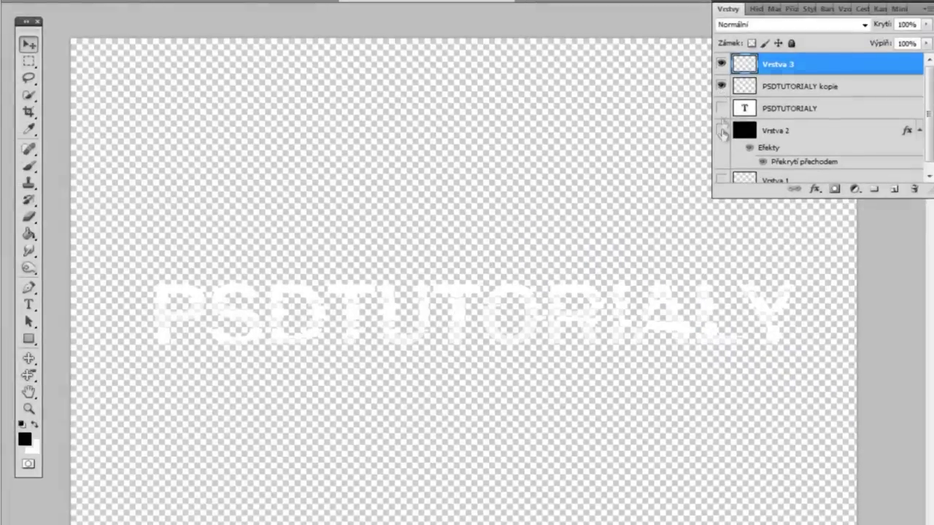
Step: Make the PSDTUTORIALY kopie text and the Vrstva 2 and Vrstva 1 background layers visible again
{"action": "left_click", "coordinate": [721, 130]}
{"action": "left_click", "coordinate": [721, 174]}
{"action": "scroll", "coordinate": [757, 81], "scroll_direction": "up", "scroll_amount": 1}
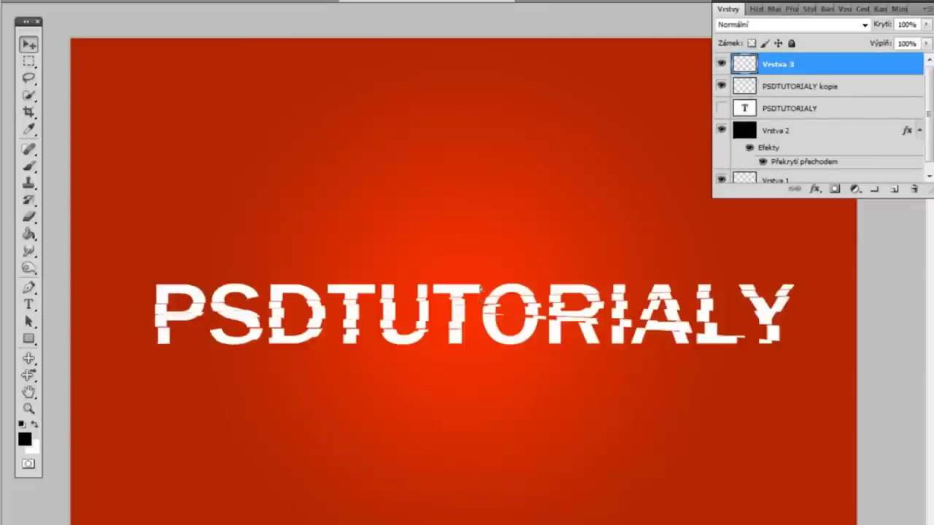
Step: Try small left and right offsets for the merged Vrstva 3 slices over the base text
{"action": "left_click_drag", "start_coordinate": [481, 175], "coordinate": [472, 300]}
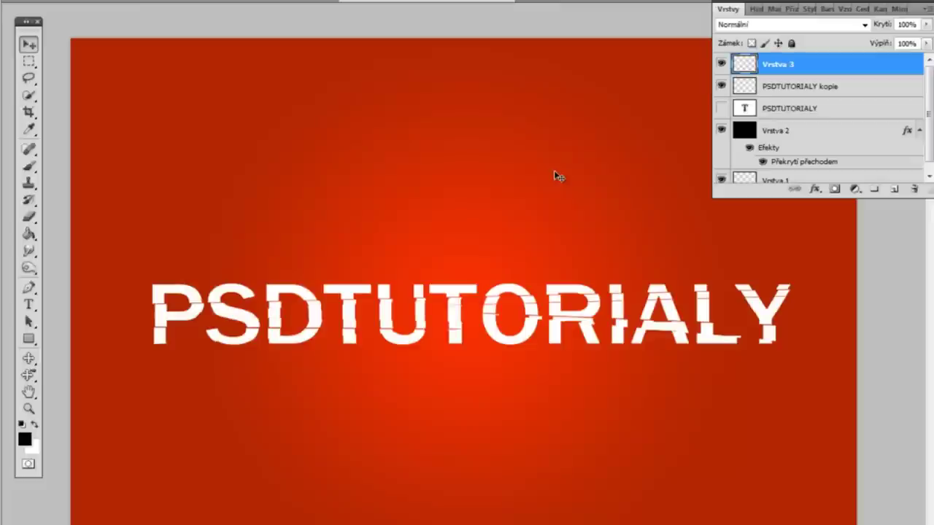
{"action": "key", "text": "Right"}
{"action": "key", "text": "Right"}
{"action": "key", "text": "Right"}
{"action": "key", "text": "Right"}
{"action": "left_click", "coordinate": [57, 0]}
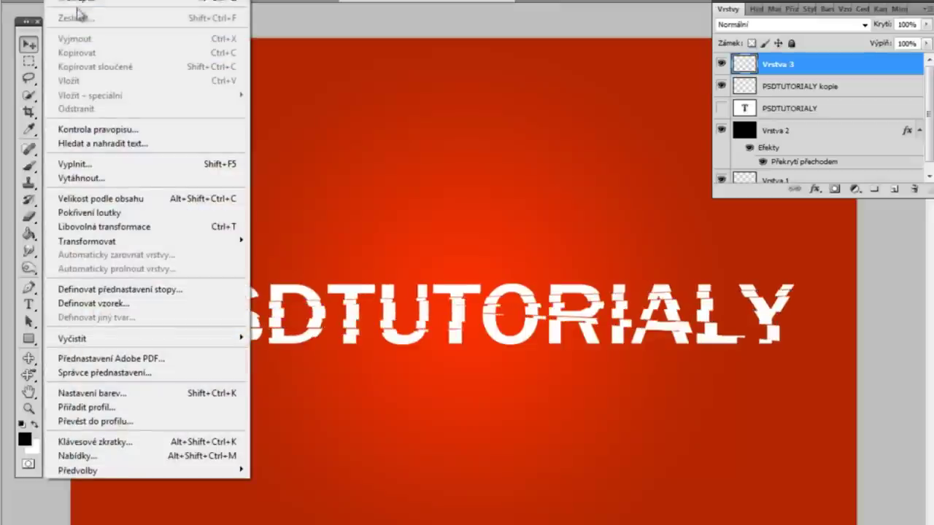
{"action": "left_click", "coordinate": [72, 0]}
{"action": "mouse_move", "coordinate": [315, 338]}
{"action": "left_mouse_down"}
{"action": "mouse_move", "coordinate": [306, 336]}
{"action": "mouse_move", "coordinate": [317, 332]}
{"action": "left_mouse_up"}
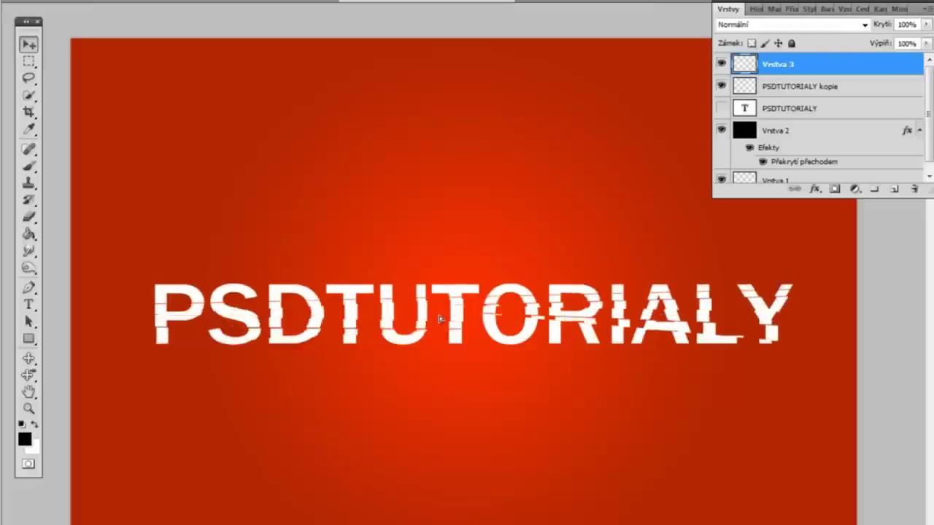
{"action": "scroll", "coordinate": [442, 319], "scroll_direction": "up", "scroll_amount": 1}
{"action": "scroll", "coordinate": [440, 319], "scroll_direction": "up", "scroll_amount": 2}
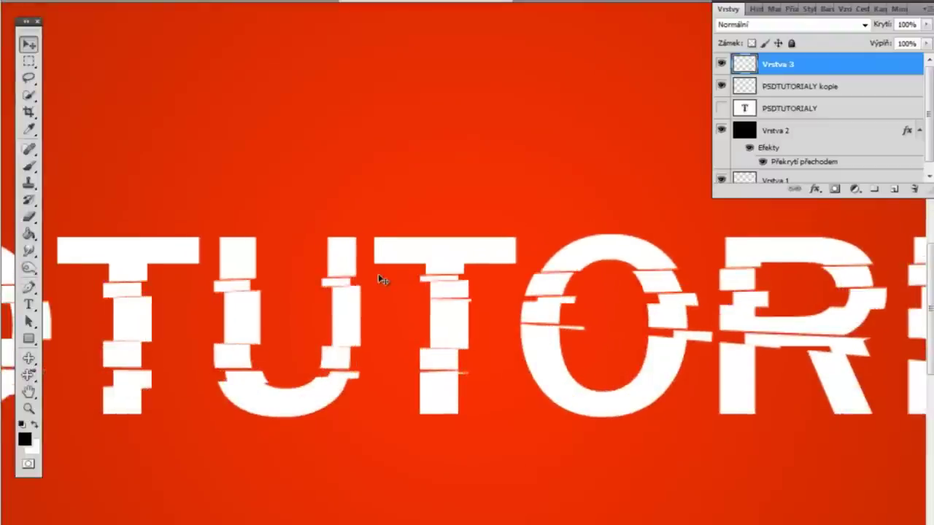
{"action": "scroll", "coordinate": [378, 277], "scroll_direction": "down", "scroll_amount": 3}
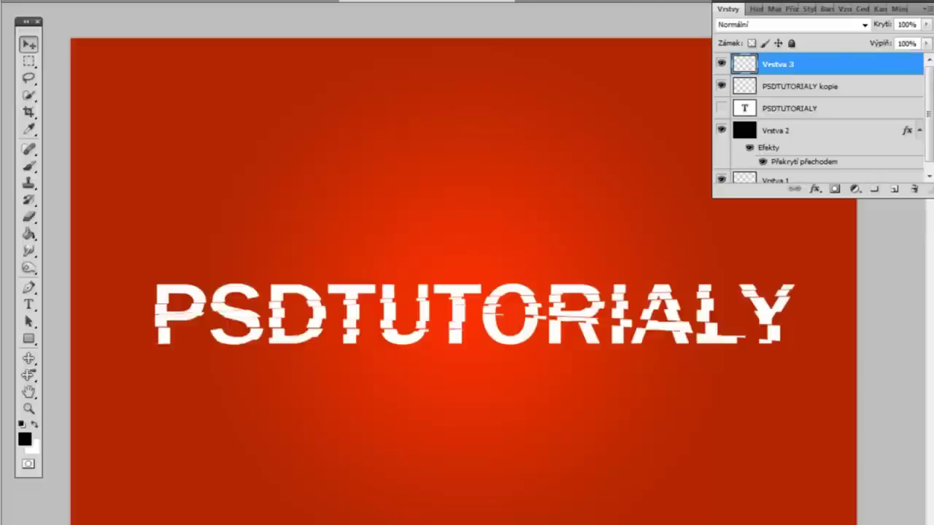
Step: Switch to Chrome's downloads list and place BrokenGlass0001_S.jpg from it into the Photoshop document
{"action": "mouse_move", "coordinate": [94, 524]}
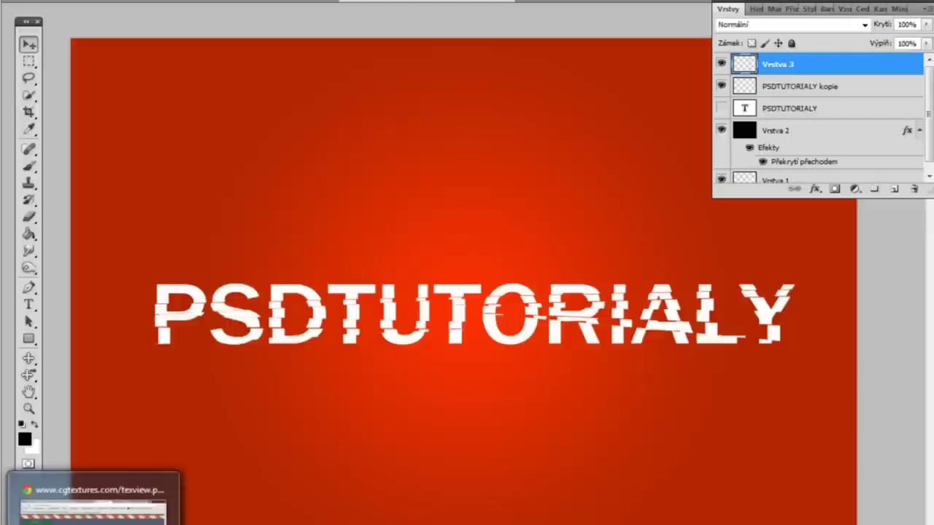
{"action": "left_click", "coordinate": [93, 504]}
{"action": "left_click", "coordinate": [617, 0]}
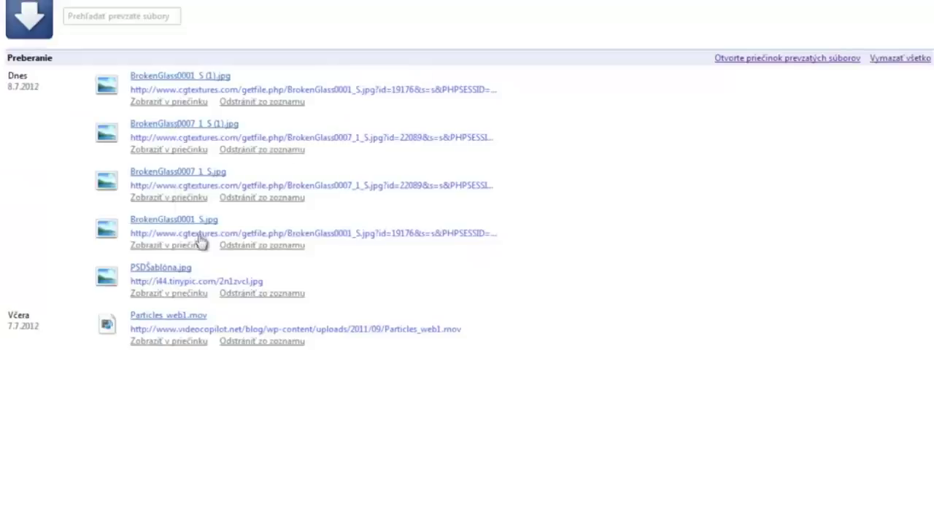
{"action": "left_click_drag", "start_coordinate": [158, 221], "coordinate": [421, 336]}
Step: Align the placed broken-glass image to the canvas's upper-left corner, enlarge it to cover the whole canvas and commit the placement
{"action": "left_click_drag", "start_coordinate": [469, 215], "coordinate": [329, 146]}
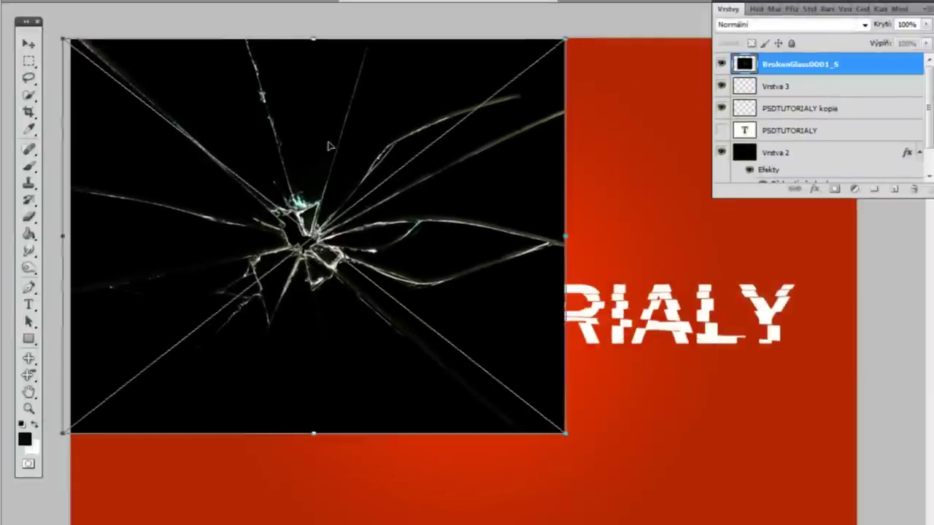
{"action": "left_click_drag", "start_coordinate": [565, 433], "coordinate": [886, 524]}
{"action": "left_click", "coordinate": [29, 43]}
{"action": "left_click", "coordinate": [401, 196]}
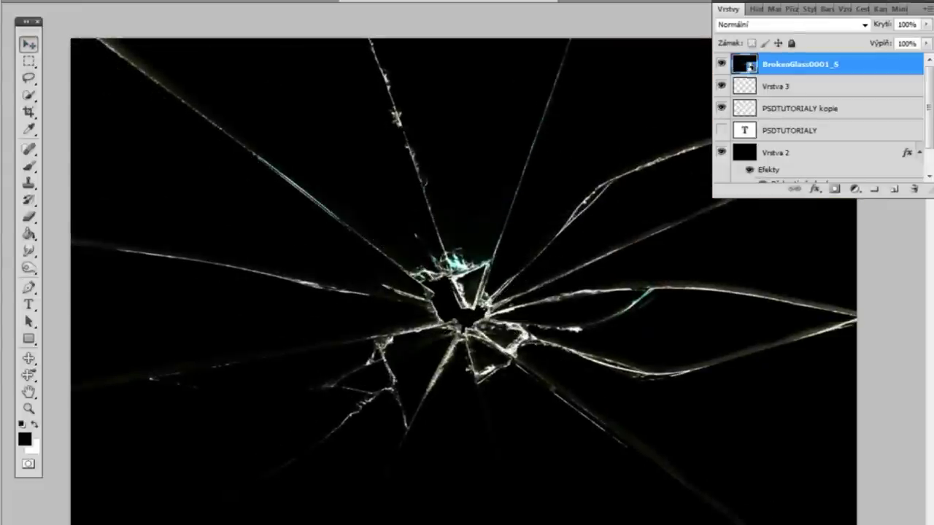
Step: Place the downloaded BrokenGlass0007_1_S image from Chrome, align it to the canvas's upper-left corner, enlarge it over the whole canvas and commit
{"action": "key", "text": "alt+Tab"}
{"action": "left_click_drag", "start_coordinate": [156, 175], "coordinate": [438, 518]}
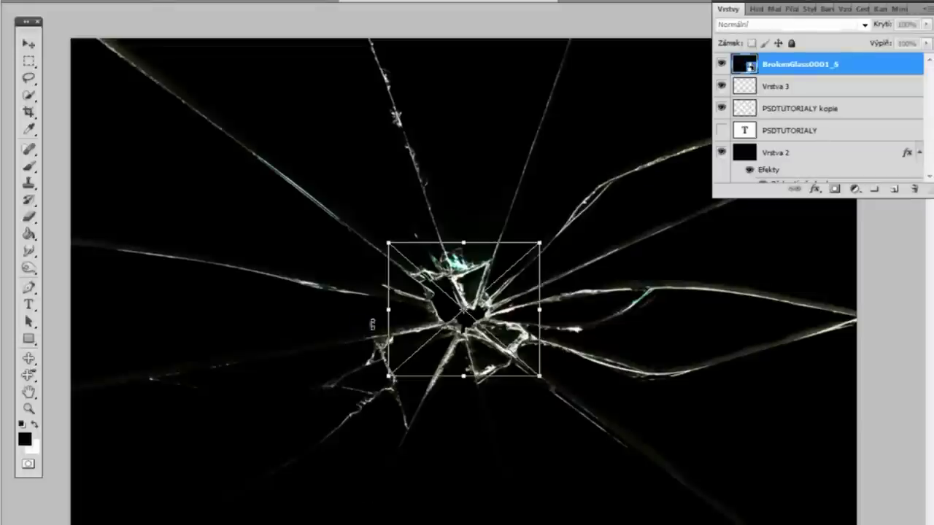
{"action": "left_click_drag", "start_coordinate": [485, 291], "coordinate": [156, 86]}
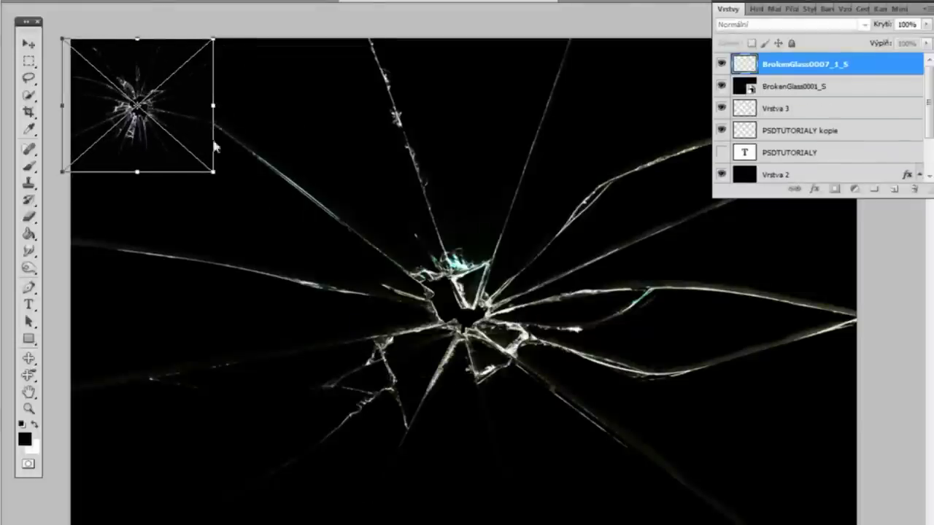
{"action": "left_click_drag", "start_coordinate": [212, 172], "coordinate": [885, 524]}
{"action": "left_click", "coordinate": [28, 44]}
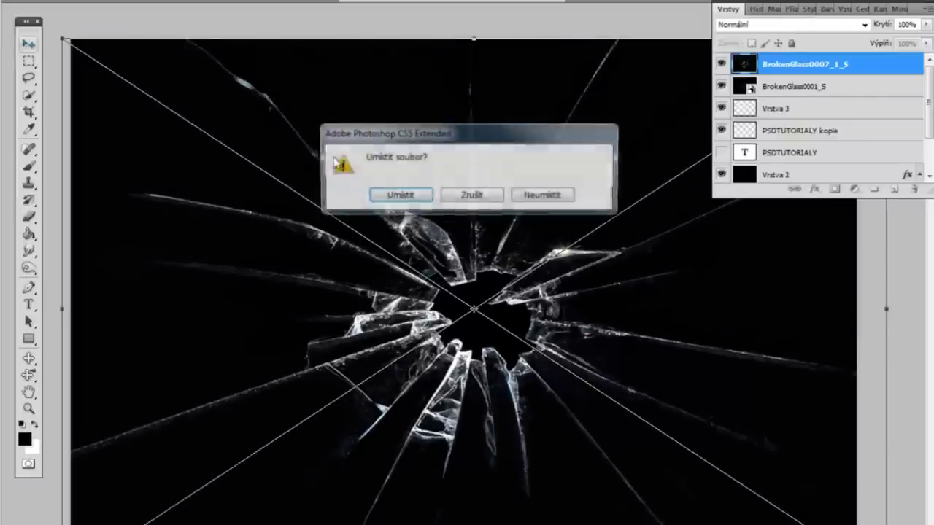
{"action": "key", "text": "Return"}
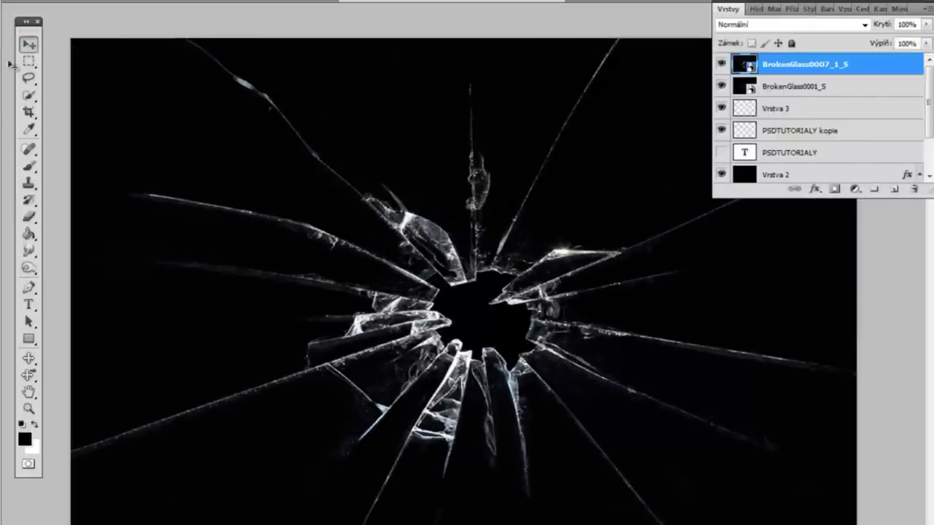
Step: Rasterize the BrokenGlass0007_1_S and BrokenGlass0001_S smart object layers, and return to the Move tool
{"action": "left_click", "coordinate": [29, 167]}
{"action": "left_click", "coordinate": [416, 191]}
{"action": "left_click", "coordinate": [428, 203]}
{"action": "left_click", "coordinate": [794, 89]}
{"action": "left_click", "coordinate": [326, 179]}
{"action": "left_click", "coordinate": [429, 203]}
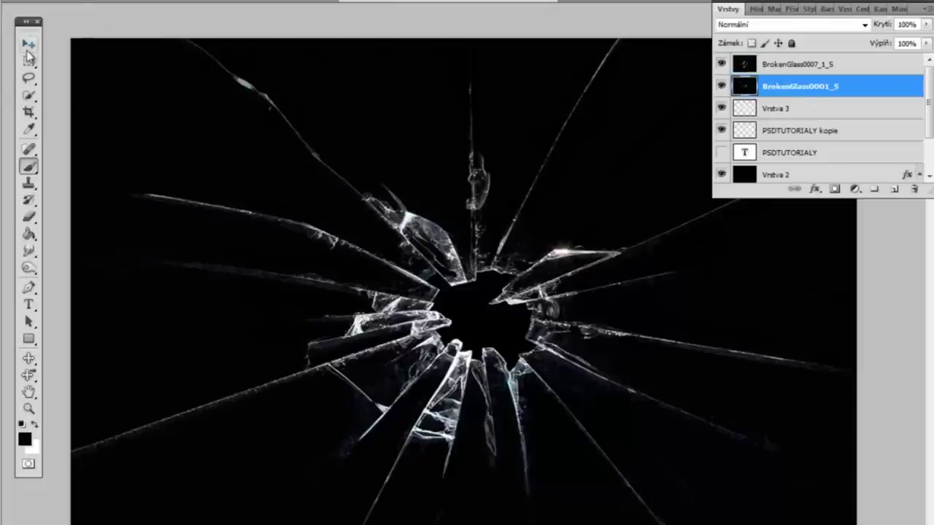
{"action": "left_click", "coordinate": [28, 44]}
Step: Hide the BrokenGlass0007_1_S layer and set the BrokenGlass0001_S layer's blend mode to Zesvětlit
{"action": "left_click", "coordinate": [720, 64]}
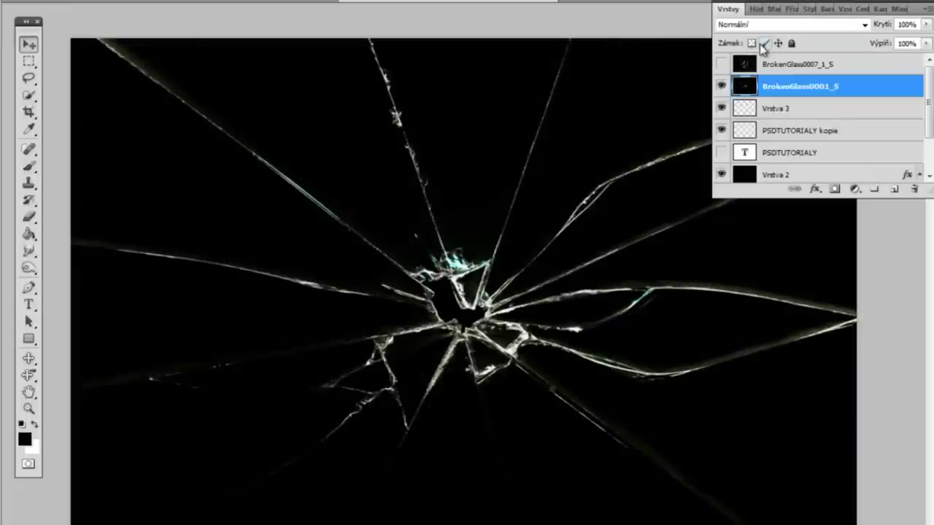
{"action": "left_click", "coordinate": [754, 27]}
{"action": "left_click", "coordinate": [755, 27]}
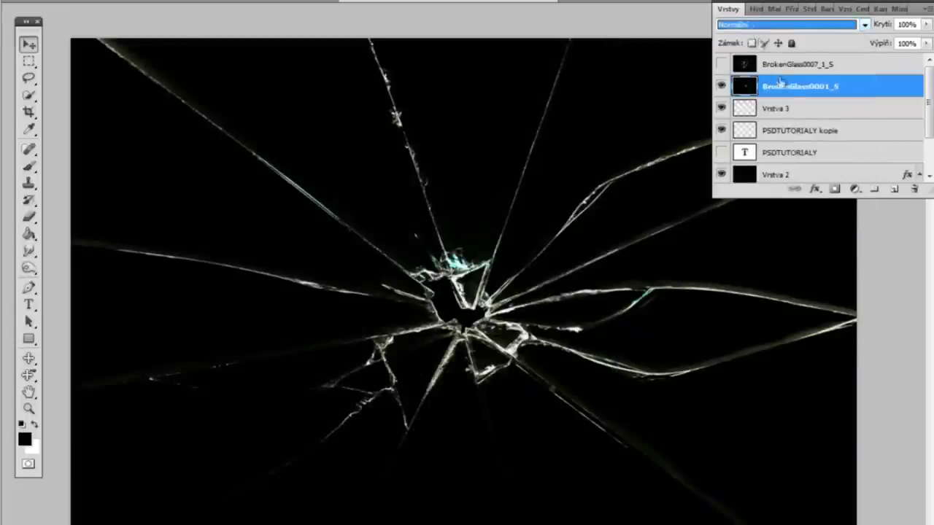
{"action": "left_click", "coordinate": [772, 24]}
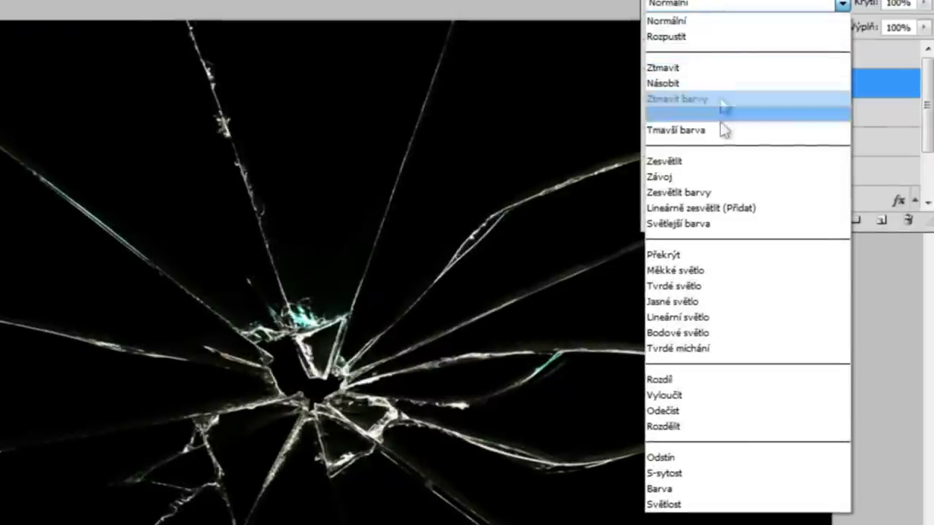
{"action": "left_click", "coordinate": [712, 162]}
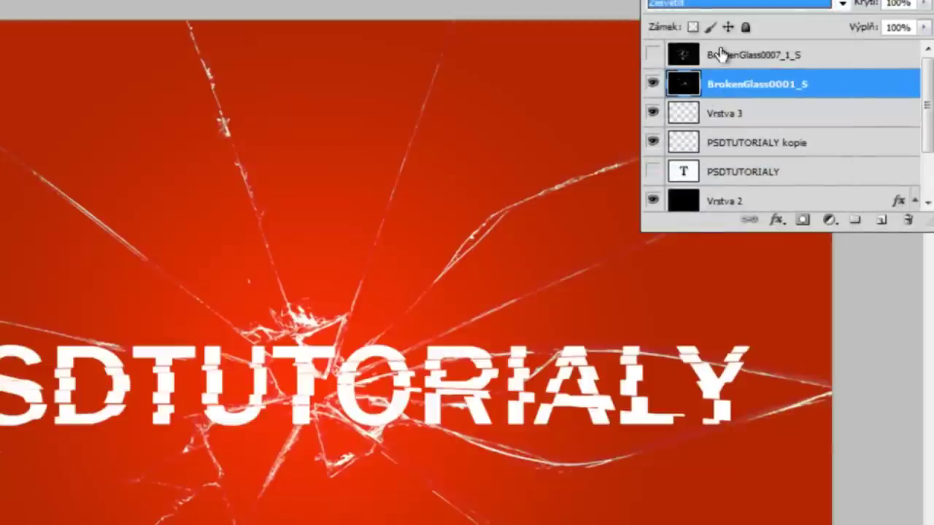
Step: Show the BrokenGlass0007_1_S layer, set its blend mode to Zesvětlit and shift it slightly left over the text
{"action": "left_click", "coordinate": [720, 54]}
{"action": "left_click", "coordinate": [652, 55]}
{"action": "left_click", "coordinate": [704, 4]}
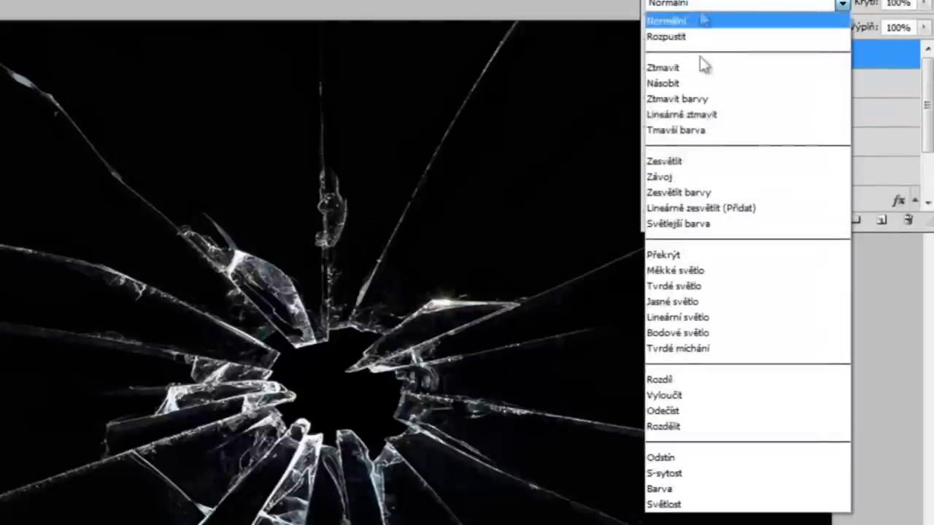
{"action": "left_click", "coordinate": [667, 162]}
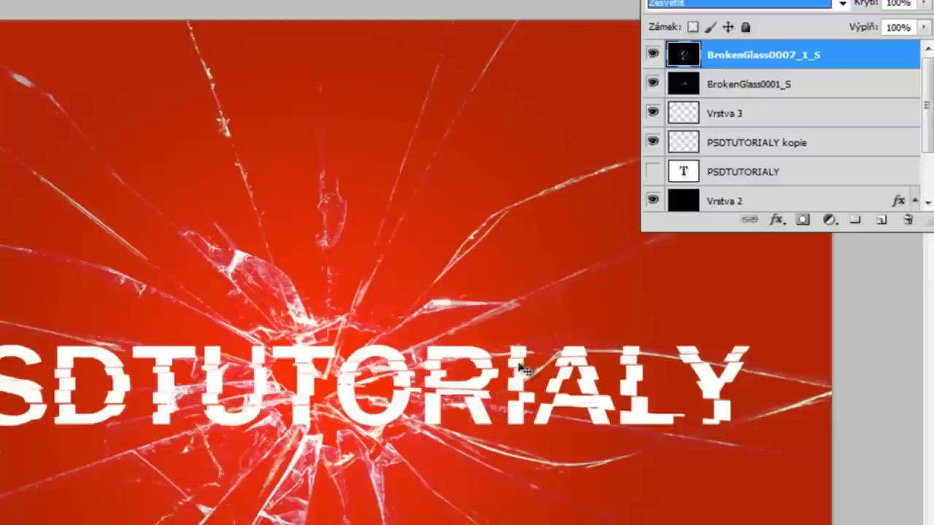
{"action": "left_click_drag", "start_coordinate": [484, 371], "coordinate": [469, 374]}
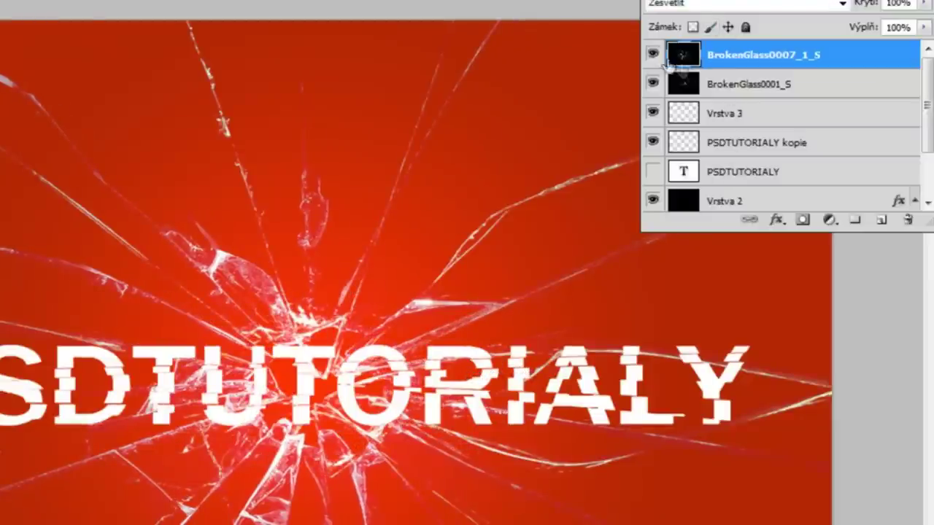
Step: Duplicate the BrokenGlass0007_1_S layer and set the copy's blend mode to Normální
{"action": "left_click", "coordinate": [816, 83]}
{"action": "left_click", "coordinate": [810, 67]}
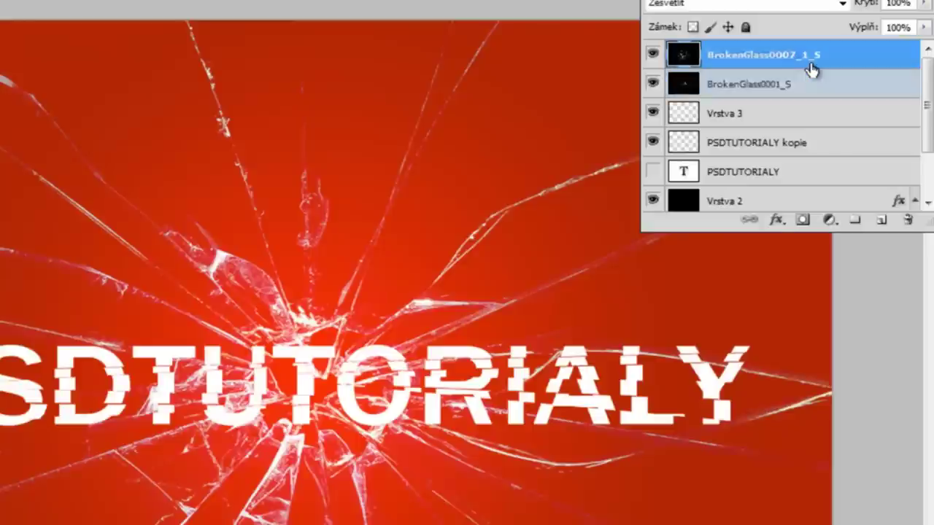
{"action": "key", "text": "ctrl+j"}
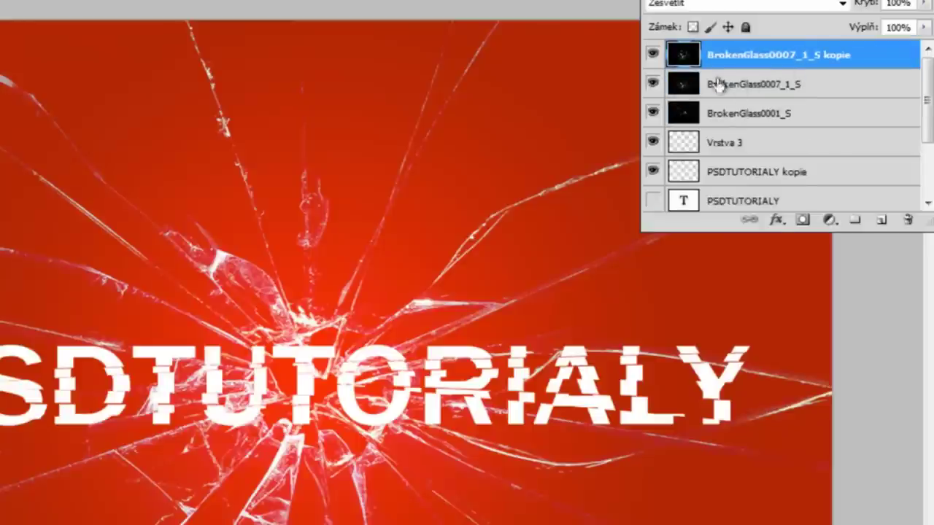
{"action": "left_click", "coordinate": [667, 5]}
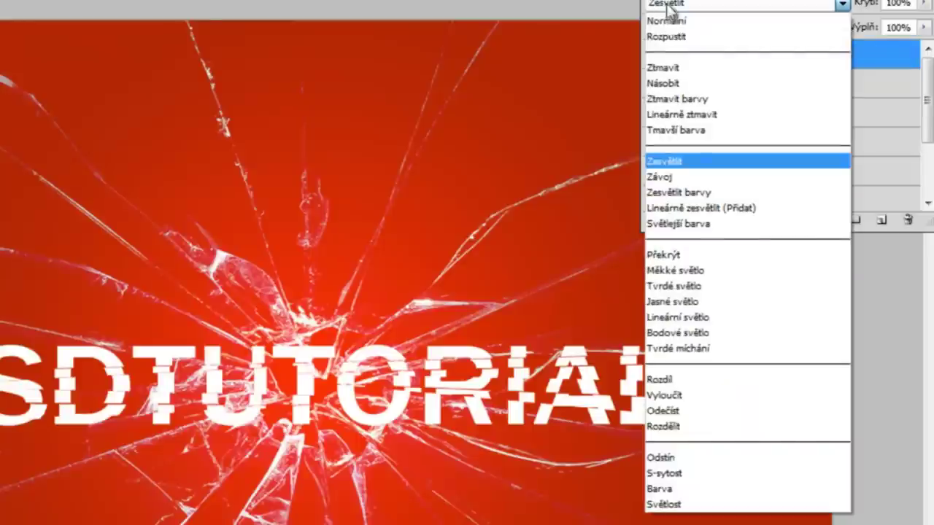
{"action": "left_click", "coordinate": [675, 20]}
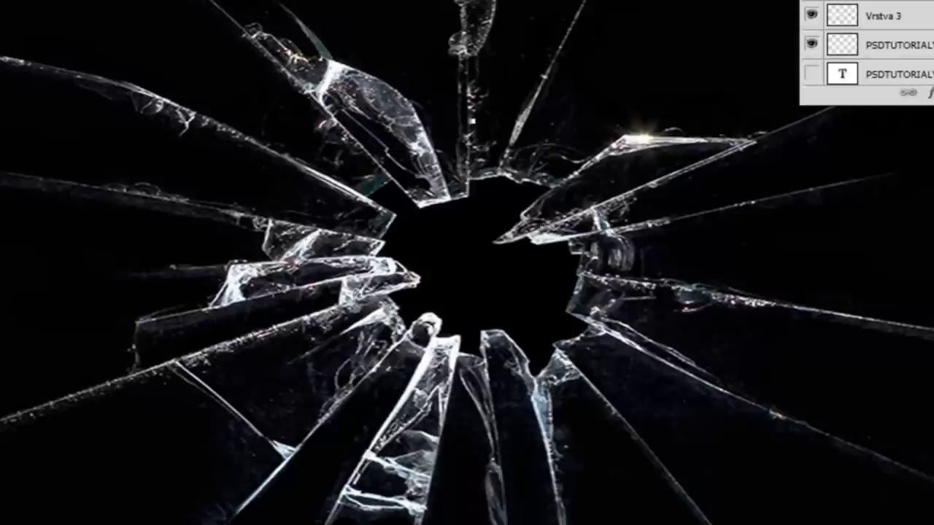
Step: Delete the first path, convert the path around the shard left of the hole to a selection and cut it to a new layer
{"action": "right_click", "coordinate": [365, 198]}
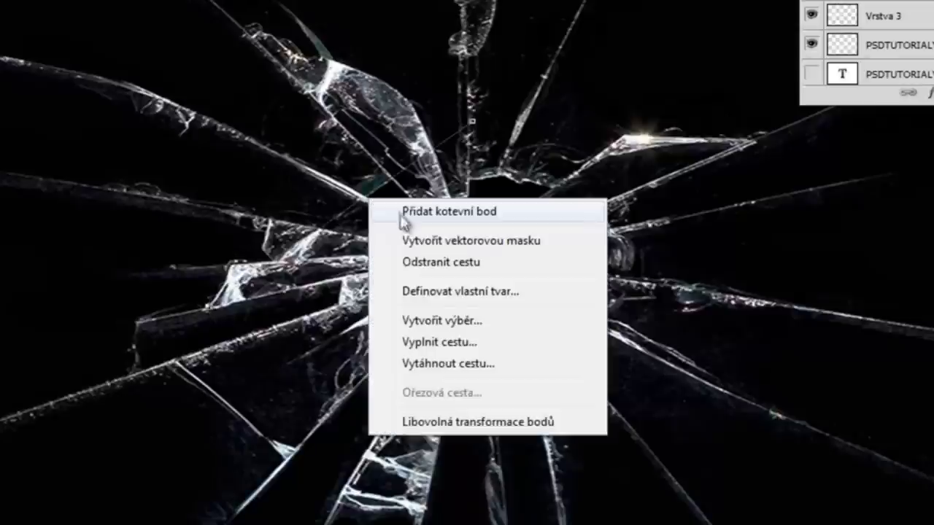
{"action": "left_click", "coordinate": [411, 260]}
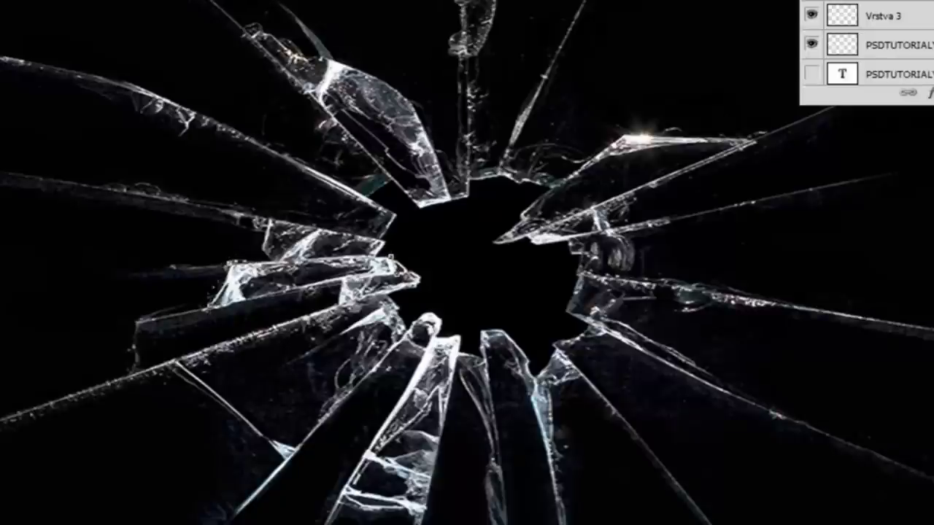
{"action": "right_click", "coordinate": [282, 287]}
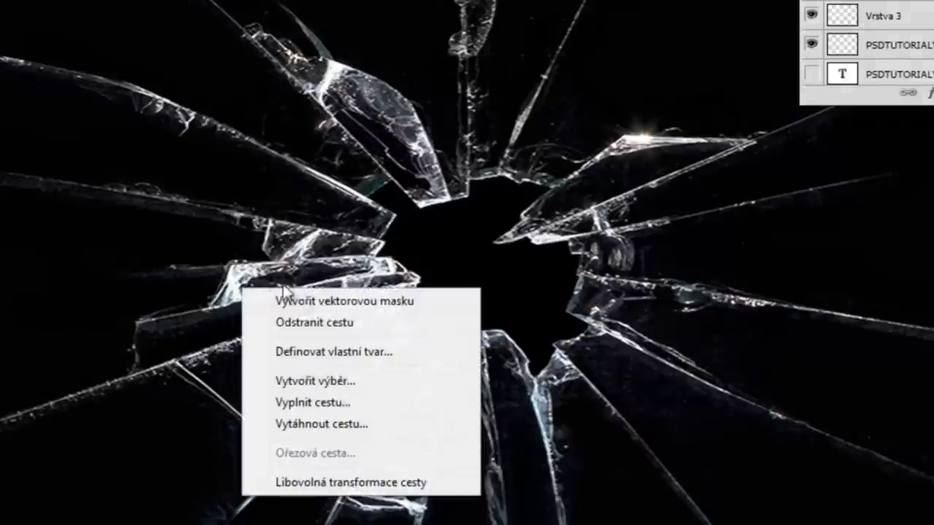
{"action": "left_click", "coordinate": [343, 381]}
{"action": "left_click", "coordinate": [591, 30]}
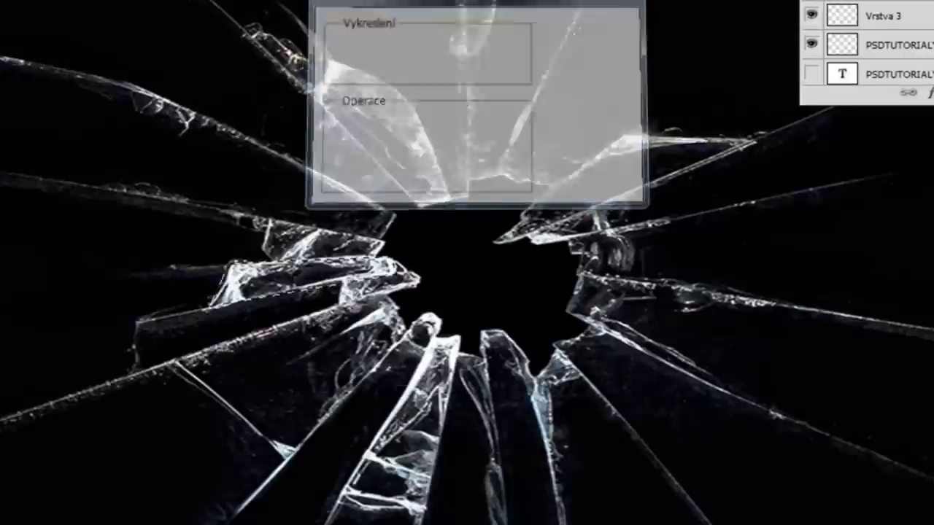
{"action": "right_click", "coordinate": [270, 282]}
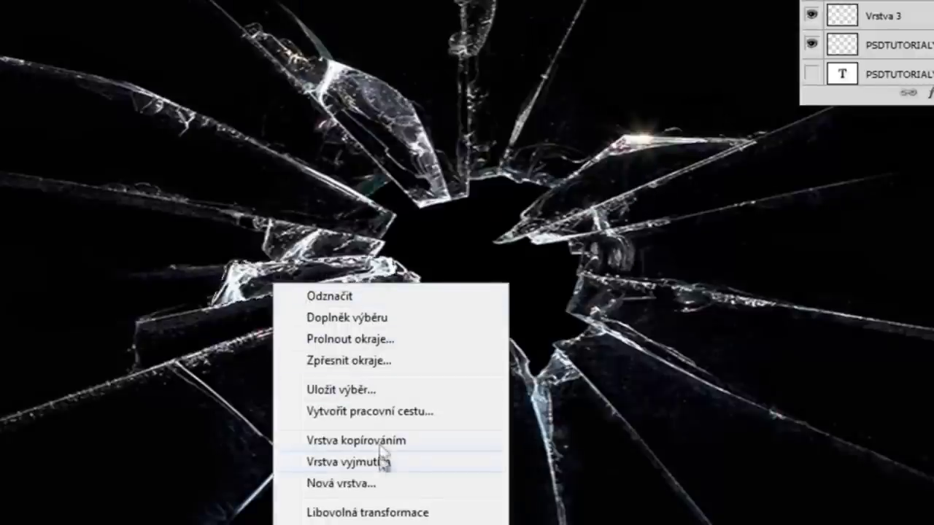
{"action": "left_click", "coordinate": [379, 464]}
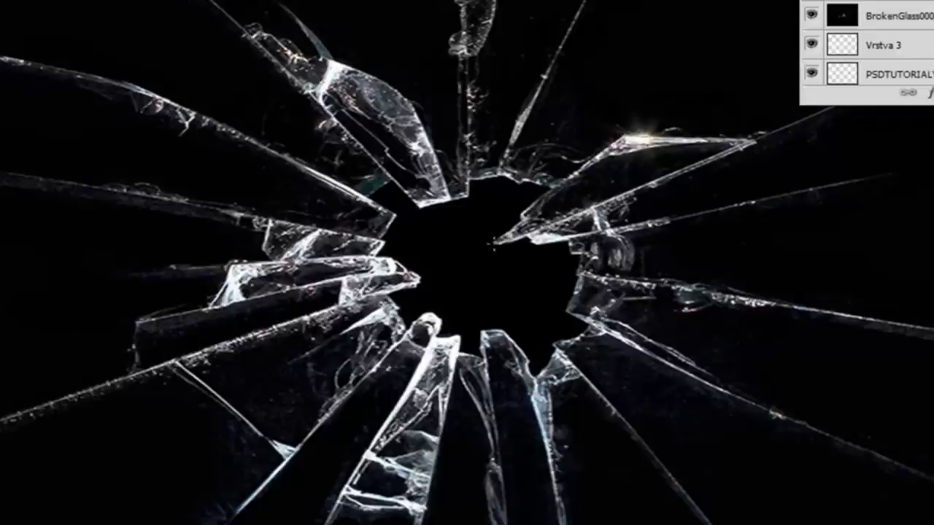
Step: Turn the path around the pointed shard at the hole's upper right into a selection with 0 px feather and cut it to a new layer
{"action": "right_click", "coordinate": [603, 180]}
{"action": "left_click", "coordinate": [639, 274]}
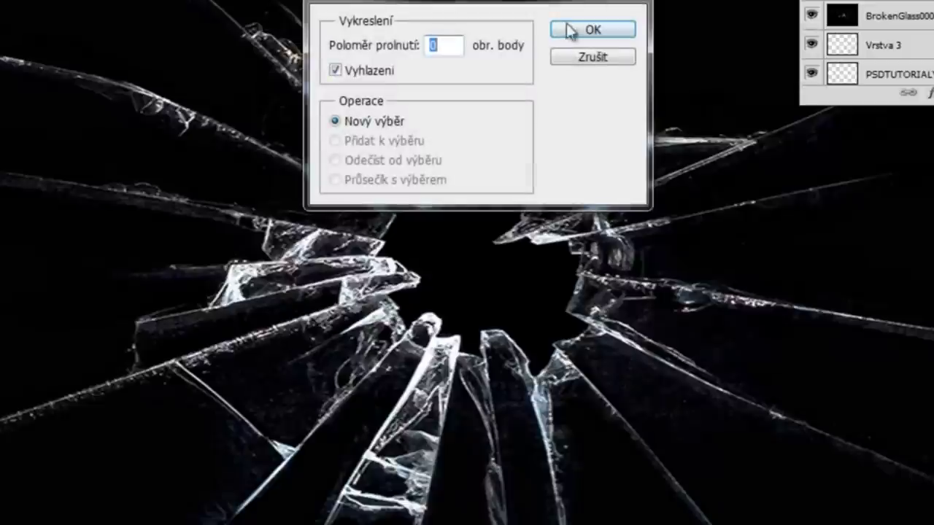
{"action": "left_click", "coordinate": [572, 26]}
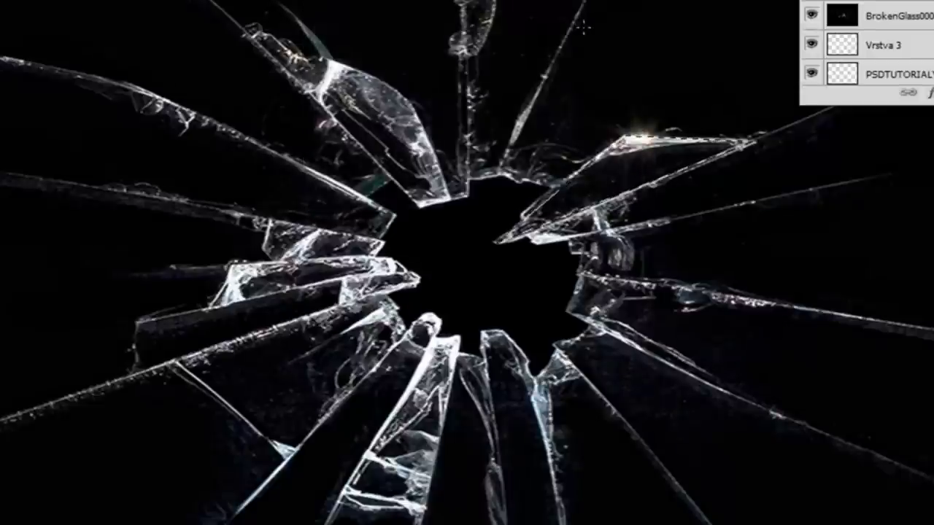
{"action": "right_click", "coordinate": [608, 177]}
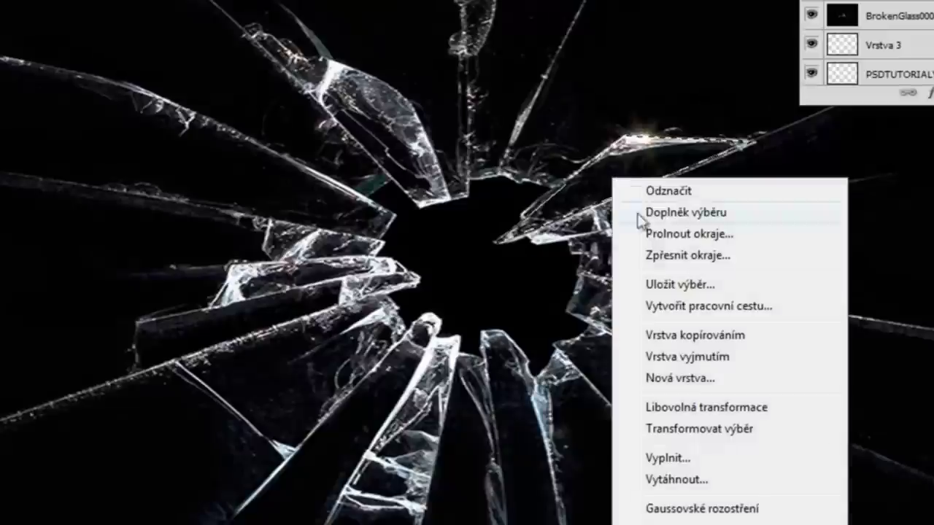
{"action": "left_click", "coordinate": [676, 353]}
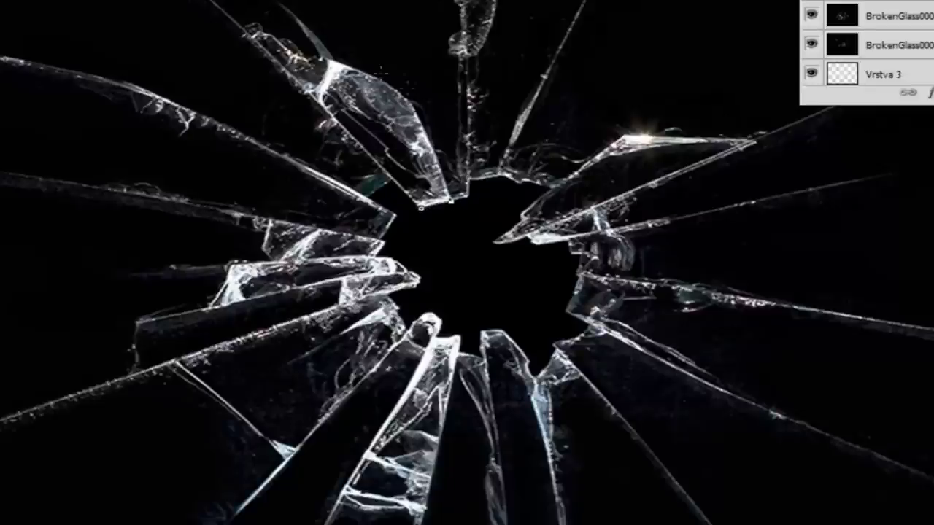
Step: Trace the curved shard at the hole's upper left with the Pen tool, adjusting the curve handles at its upper end to follow the edge
{"action": "left_click_drag", "start_coordinate": [332, 63], "coordinate": [230, 45]}
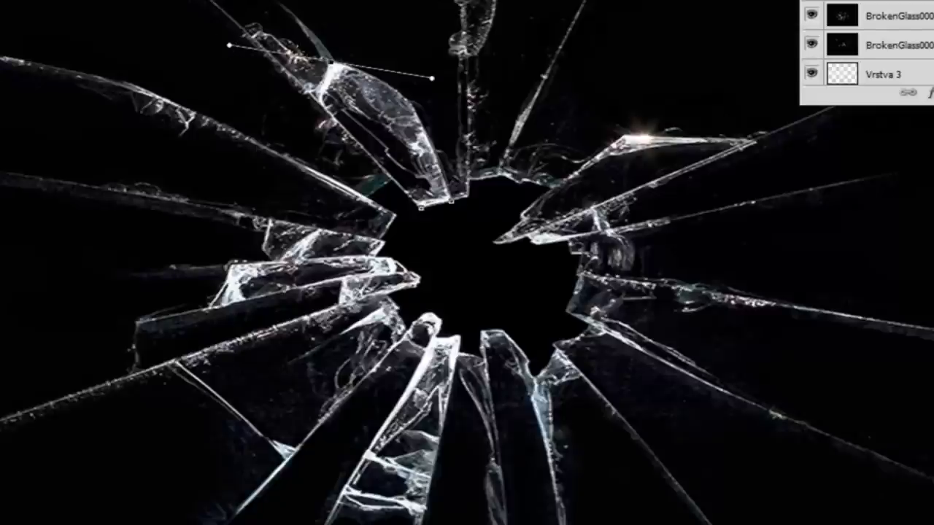
{"action": "left_click", "coordinate": [332, 63], "text": "alt"}
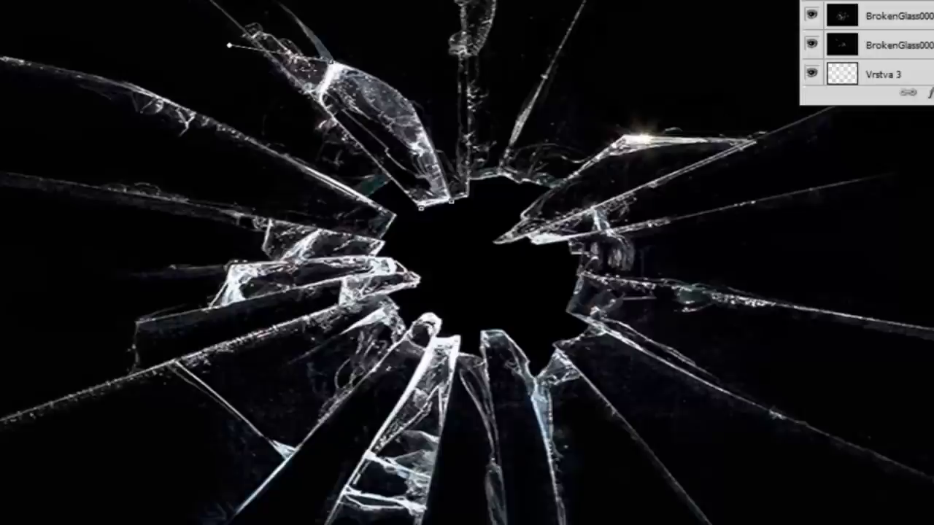
{"action": "key", "text": "ctrl+z"}
{"action": "left_click_drag", "start_coordinate": [229, 45], "coordinate": [323, 64]}
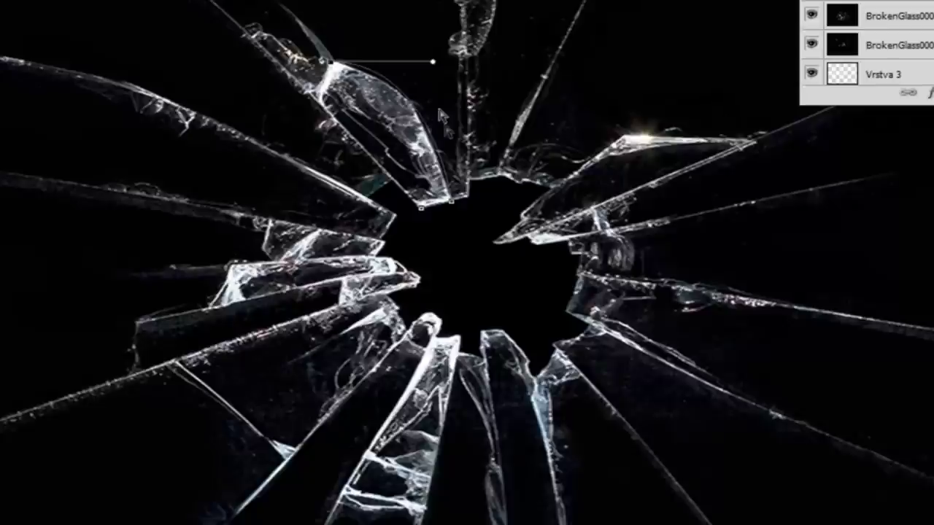
{"action": "left_click_drag", "start_coordinate": [324, 64], "coordinate": [323, 69]}
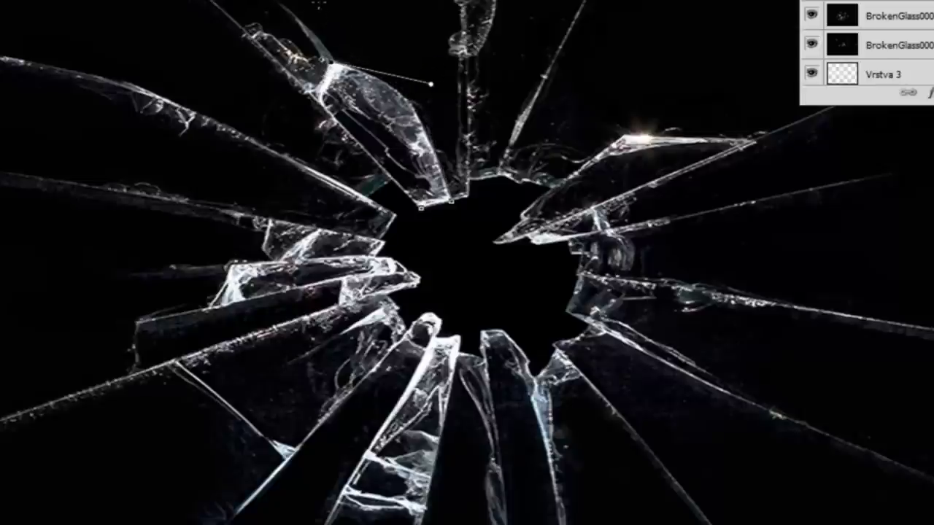
{"action": "left_click", "coordinate": [317, 105]}
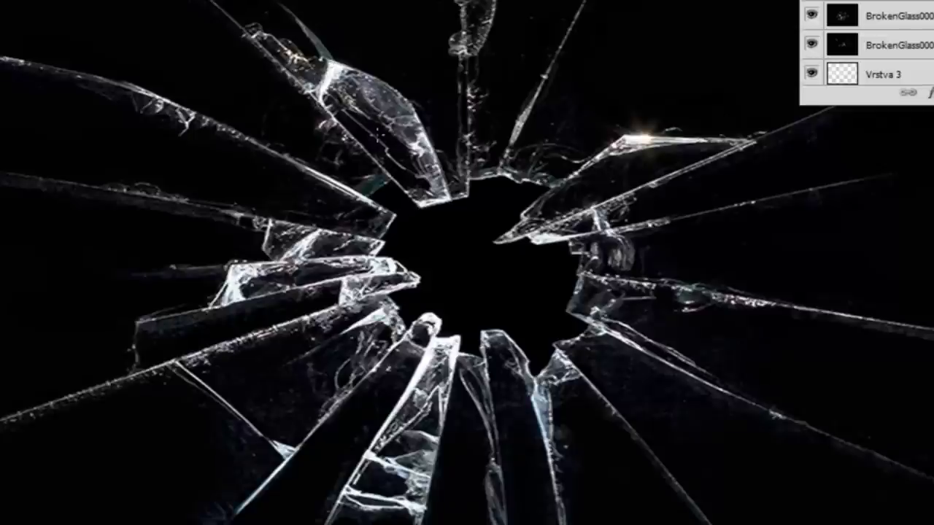
Step: Convert the upper-left shard's path to a selection with 0 px feather, cut it to a new layer and select the glass copy layer again
{"action": "right_click", "coordinate": [374, 138]}
{"action": "left_click", "coordinate": [443, 229]}
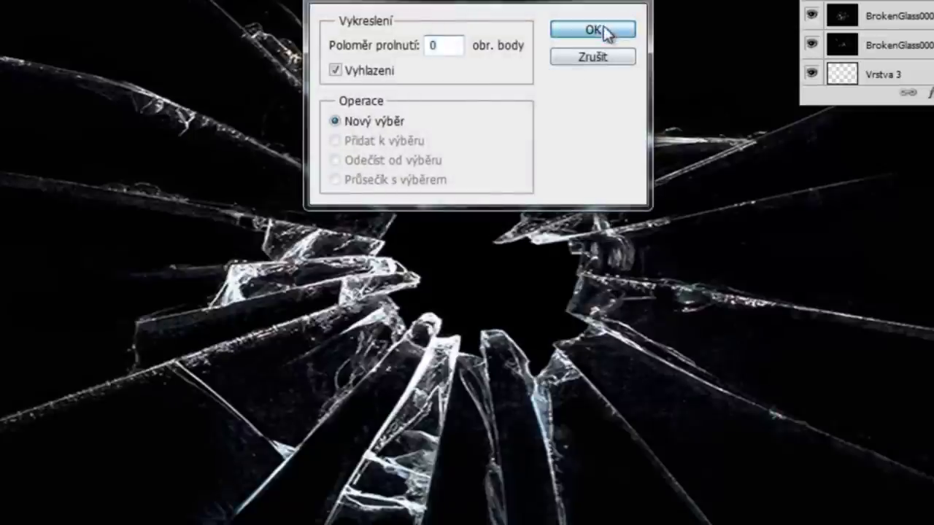
{"action": "left_click", "coordinate": [604, 26]}
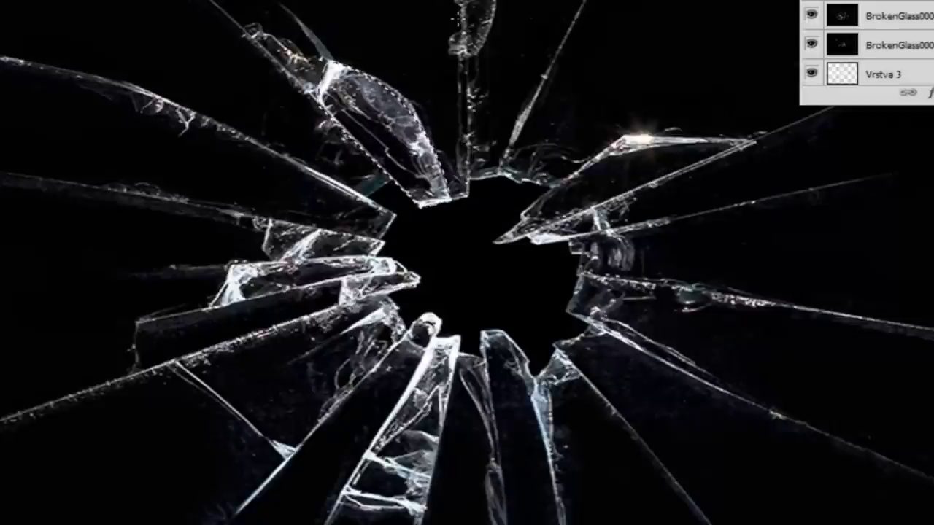
{"action": "right_click", "coordinate": [394, 115]}
{"action": "left_click", "coordinate": [467, 292]}
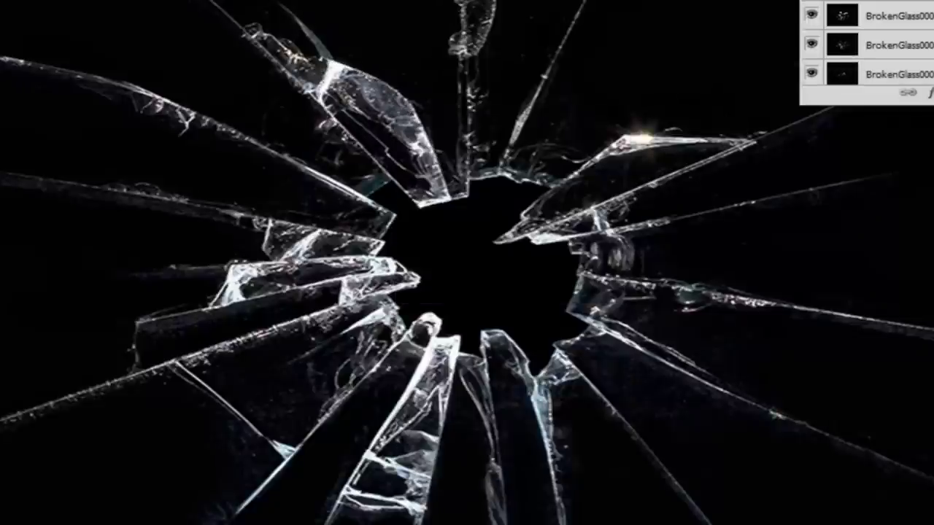
{"action": "left_click", "coordinate": [904, 18]}
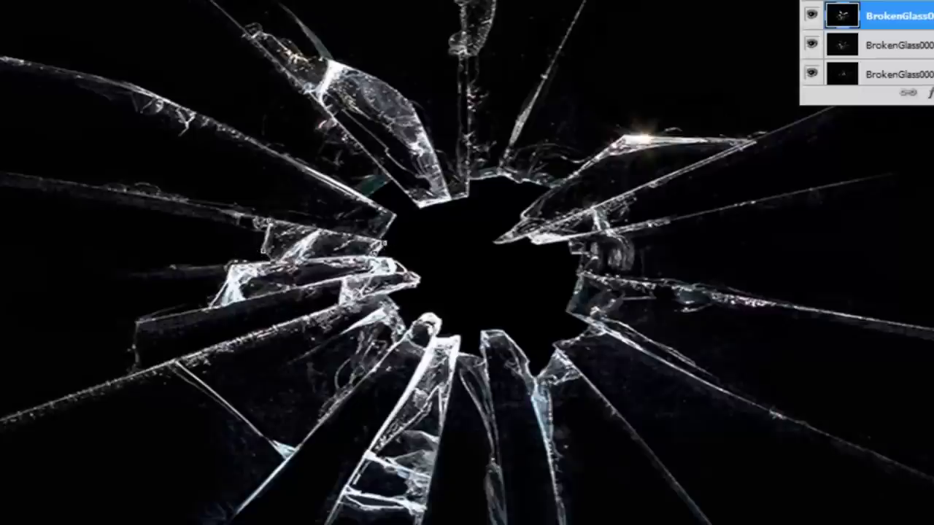
Step: Convert the path around the shard left of the hole to a selection and cut it to a new layer
{"action": "right_click", "coordinate": [350, 257]}
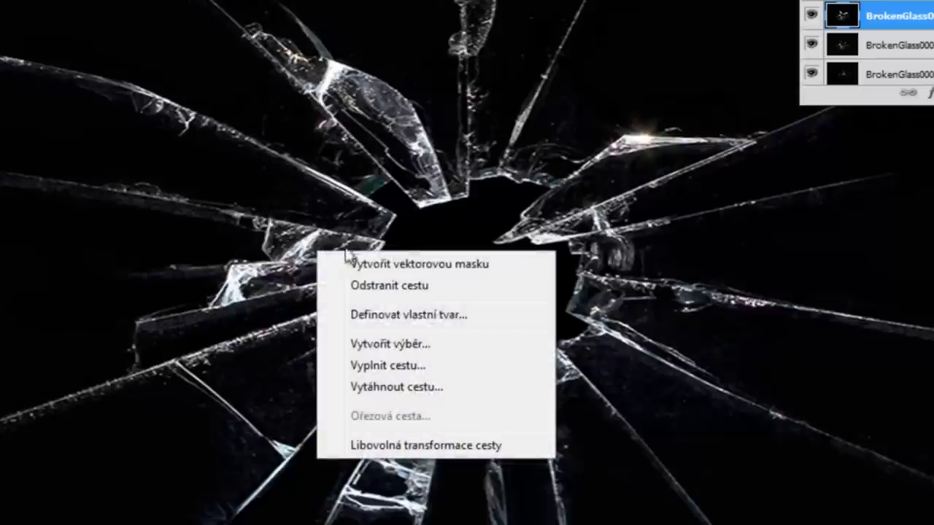
{"action": "left_click", "coordinate": [422, 346]}
{"action": "left_click", "coordinate": [580, 34]}
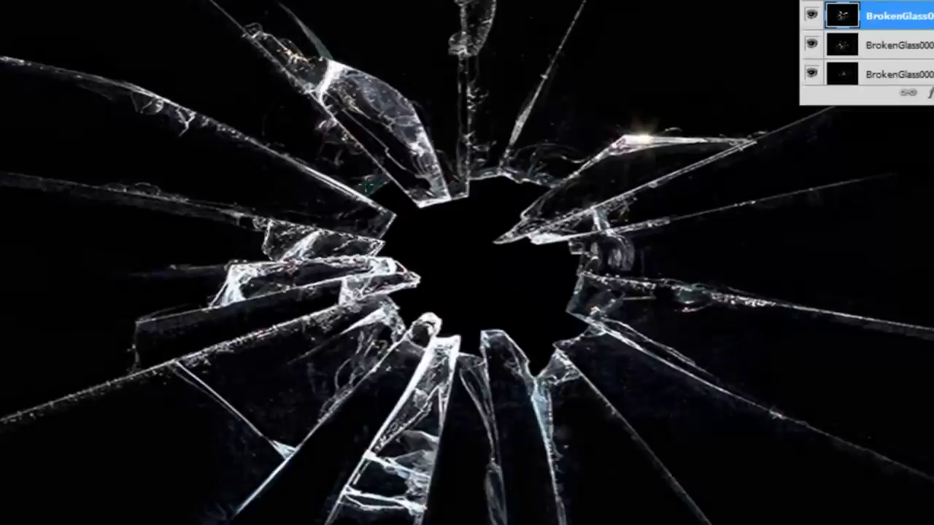
{"action": "right_click", "coordinate": [299, 246]}
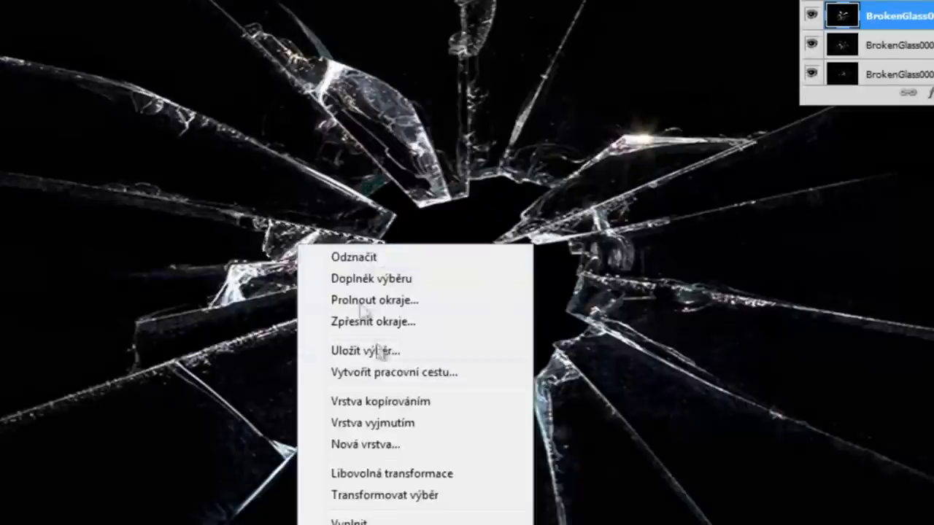
{"action": "left_click", "coordinate": [394, 430]}
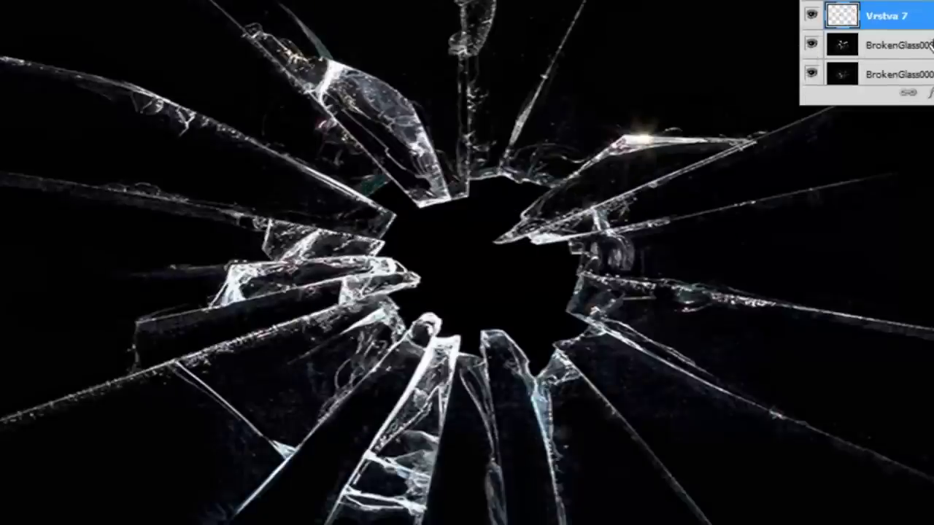
Step: Select the BrokenGlass0007_1_S kopie layer and hide it so the cut shards show over the red background
{"action": "left_click", "coordinate": [931, 45]}
{"action": "left_click", "coordinate": [811, 45]}
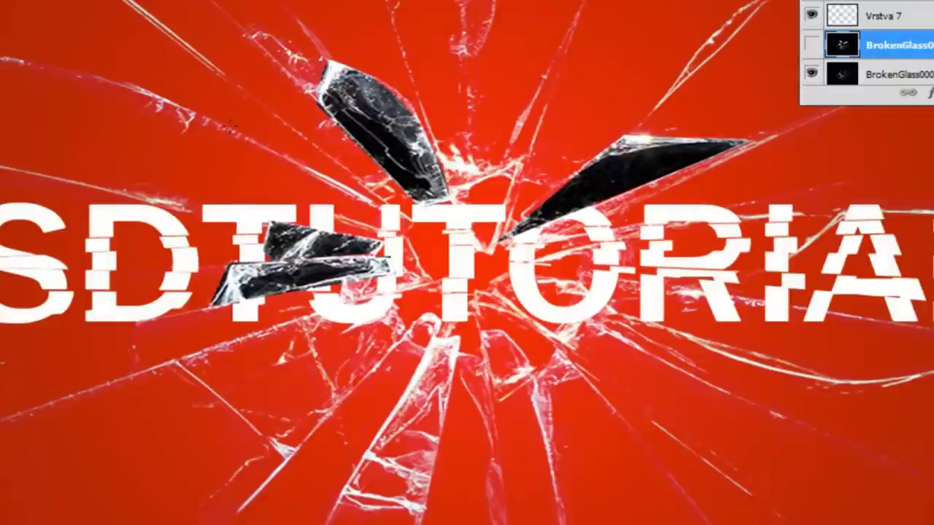
{"action": "key", "text": "ctrl+minus"}
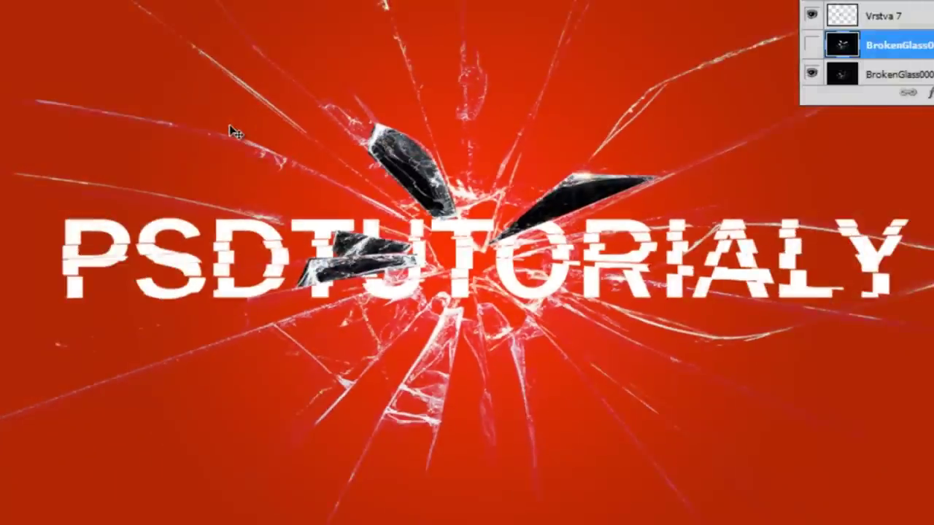
Step: Set the blend mode of the shard layers Vrstva 4 and Vrstva 5 to Zesvětlit
{"action": "left_click", "coordinate": [922, 21]}
{"action": "left_click", "coordinate": [820, 35]}
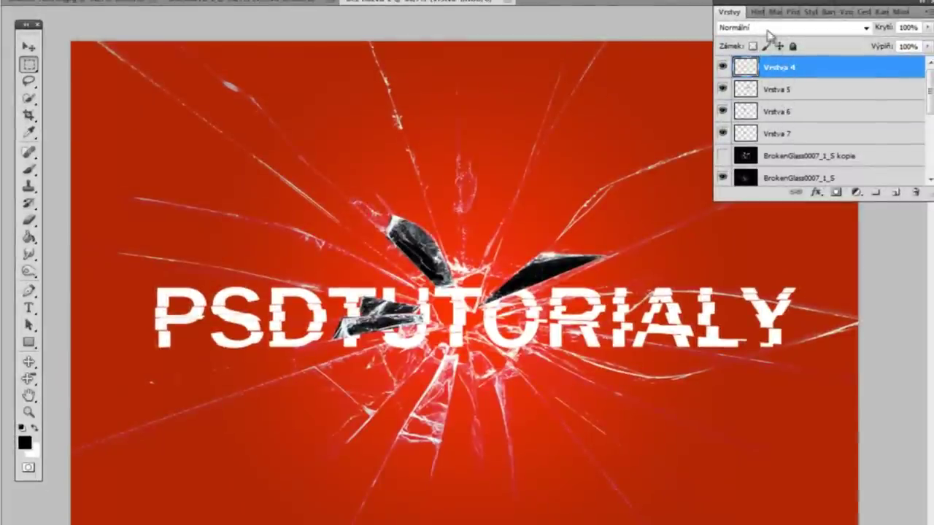
{"action": "left_click", "coordinate": [766, 28]}
{"action": "left_click", "coordinate": [746, 148]}
{"action": "left_click", "coordinate": [777, 90]}
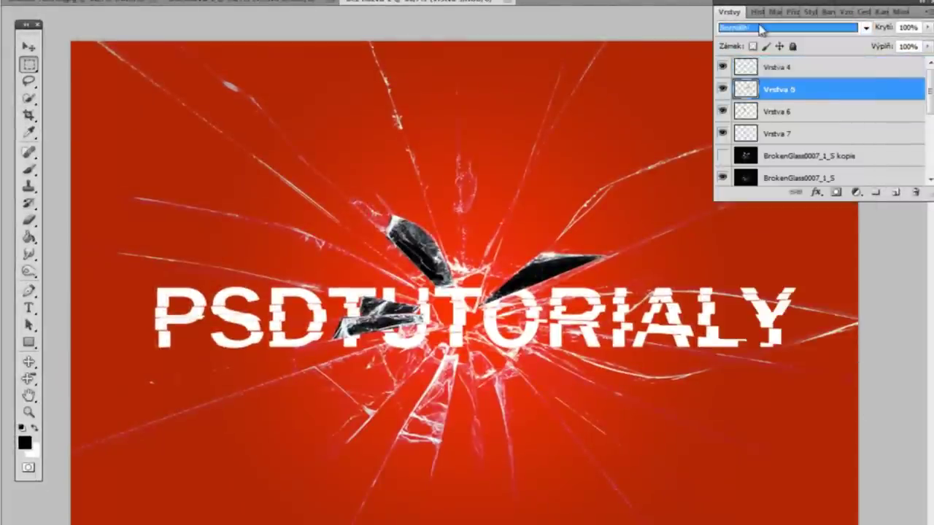
{"action": "left_click", "coordinate": [761, 28]}
{"action": "left_click", "coordinate": [740, 148]}
Step: Set the blend mode of the shard layers Vrstva 6 and Vrstva 7 to Zesvětlit
{"action": "left_click", "coordinate": [766, 111]}
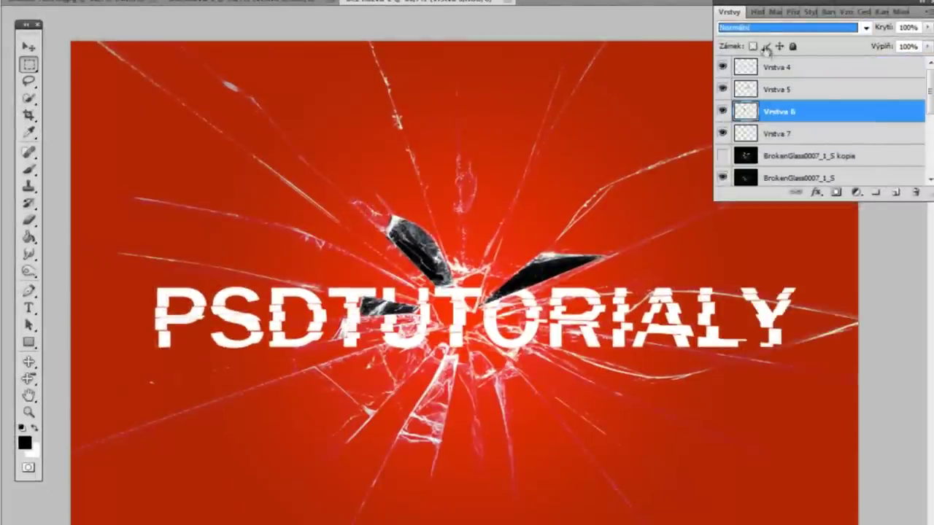
{"action": "left_click", "coordinate": [764, 27]}
{"action": "left_click", "coordinate": [740, 148]}
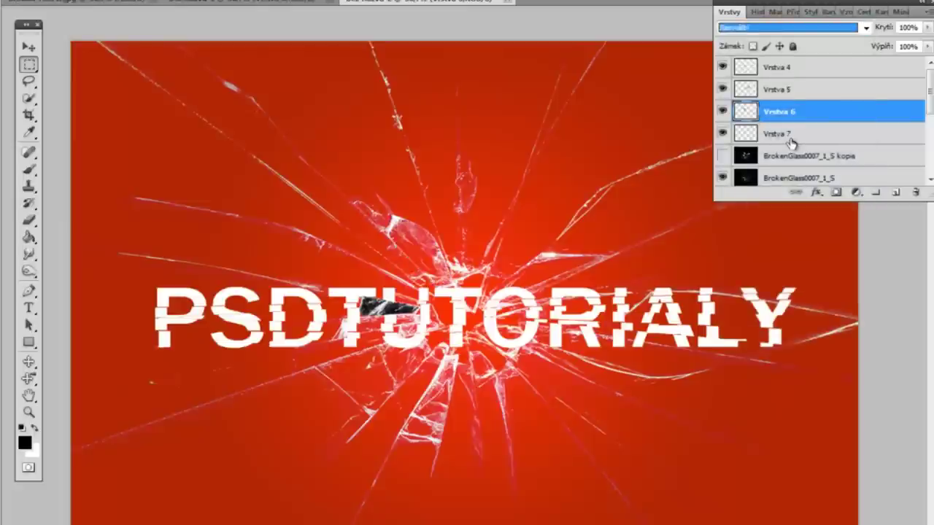
{"action": "left_click", "coordinate": [789, 135]}
{"action": "left_click", "coordinate": [763, 29]}
{"action": "left_click", "coordinate": [746, 148]}
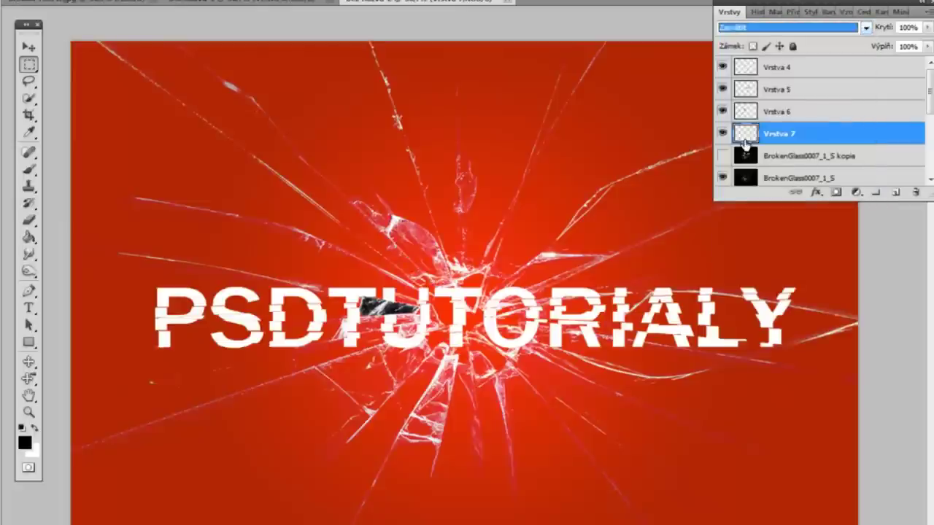
Step: Duplicate the Vrstva 4 shard, move the copy well above the letter O, and rotate and shrink it with Free Transform
{"action": "left_click", "coordinate": [790, 67]}
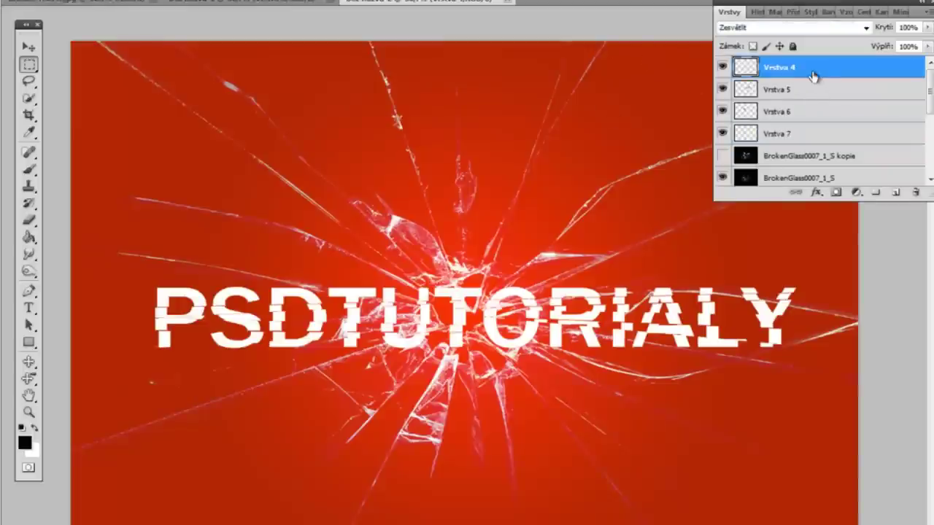
{"action": "key", "text": "ctrl+j"}
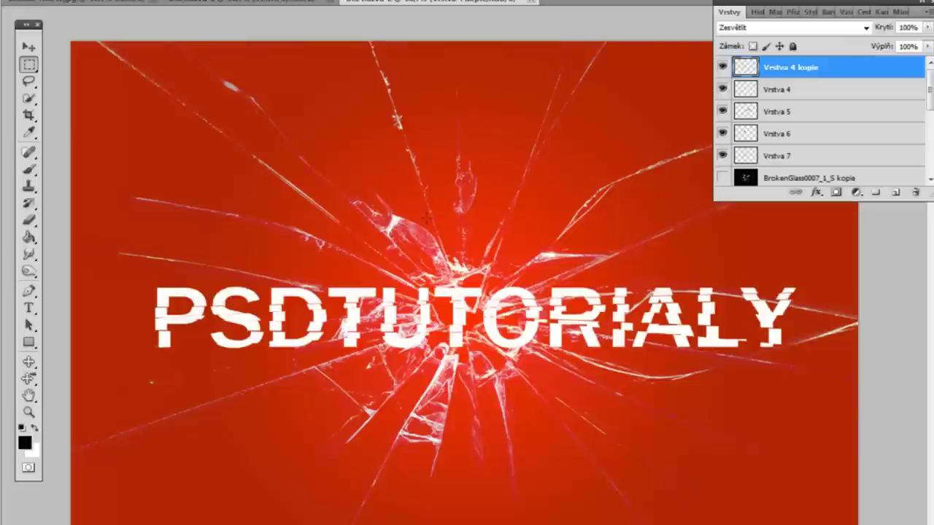
{"action": "left_click", "coordinate": [29, 48]}
{"action": "left_click_drag", "start_coordinate": [403, 244], "coordinate": [453, 239]}
{"action": "left_click_drag", "start_coordinate": [480, 207], "coordinate": [509, 142]}
{"action": "key", "text": "ctrl+t"}
{"action": "left_click_drag", "start_coordinate": [572, 155], "coordinate": [520, 149]}
{"action": "left_click", "coordinate": [29, 46]}
{"action": "left_click", "coordinate": [400, 198]}
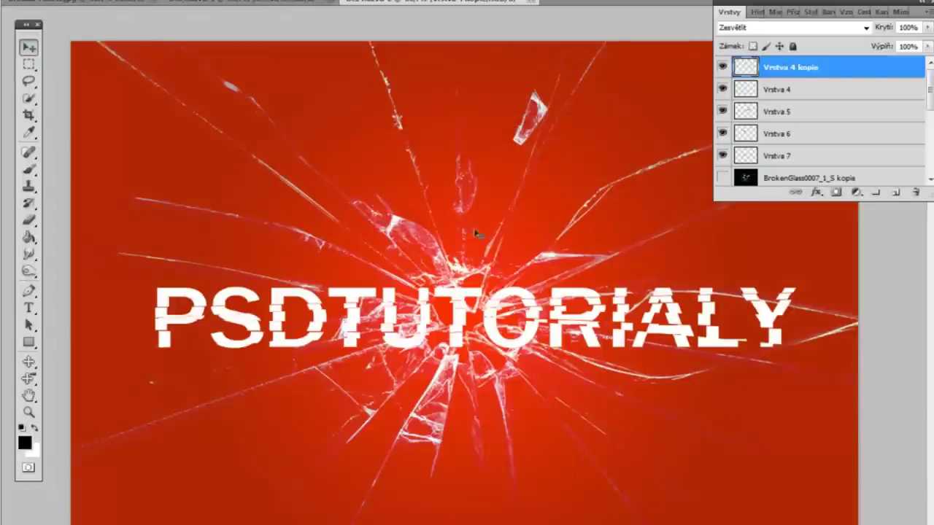
Step: Duplicate the small Vrstva 4 shard and place copies below the O, above the D and below the first T
{"action": "key", "text": "ctrl+j"}
{"action": "key", "text": "ctrl+j"}
{"action": "left_click_drag", "start_coordinate": [349, 291], "coordinate": [347, 277]}
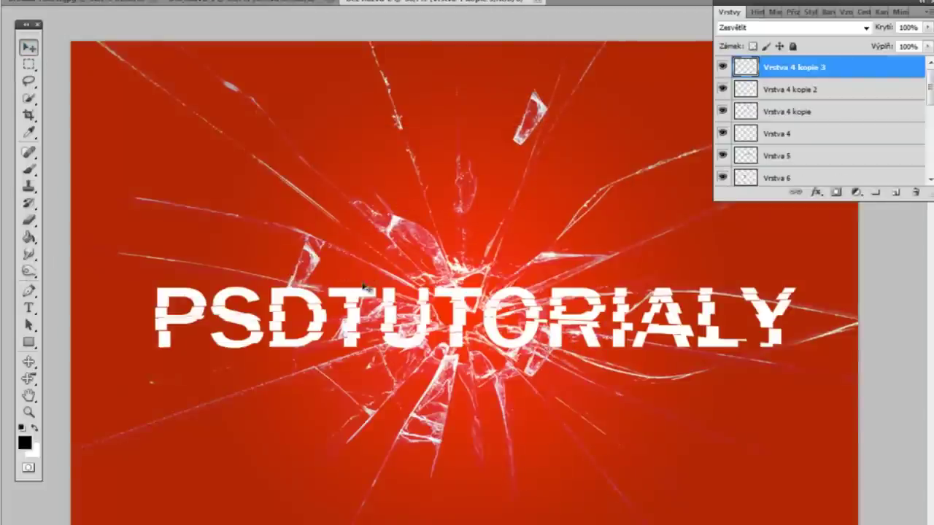
{"action": "key", "text": "ctrl+j"}
{"action": "left_click_drag", "start_coordinate": [401, 283], "coordinate": [402, 423]}
Step: Place another Vrstva 4 shard copy above the letters RI, then rotate it and scale it down with Free Transform
{"action": "left_click_drag", "start_coordinate": [601, 295], "coordinate": [655, 243]}
{"action": "key", "text": "ctrl+t"}
{"action": "left_click_drag", "start_coordinate": [652, 207], "coordinate": [544, 286]}
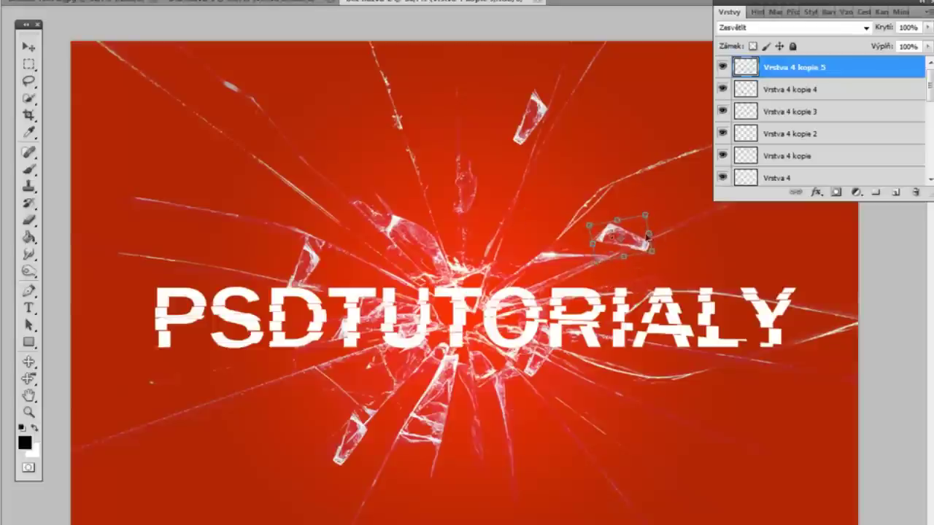
{"action": "left_click_drag", "start_coordinate": [651, 250], "coordinate": [626, 251]}
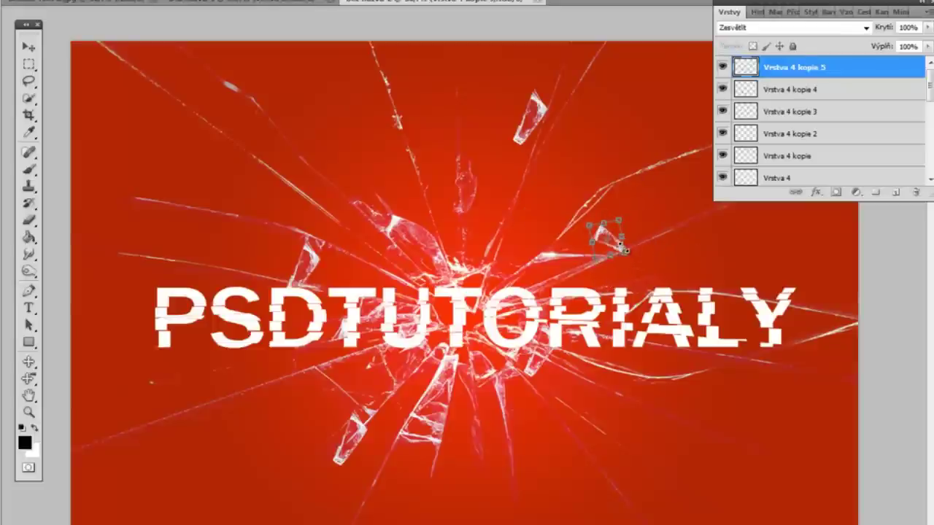
{"action": "left_click", "coordinate": [29, 47]}
{"action": "left_click", "coordinate": [394, 203]}
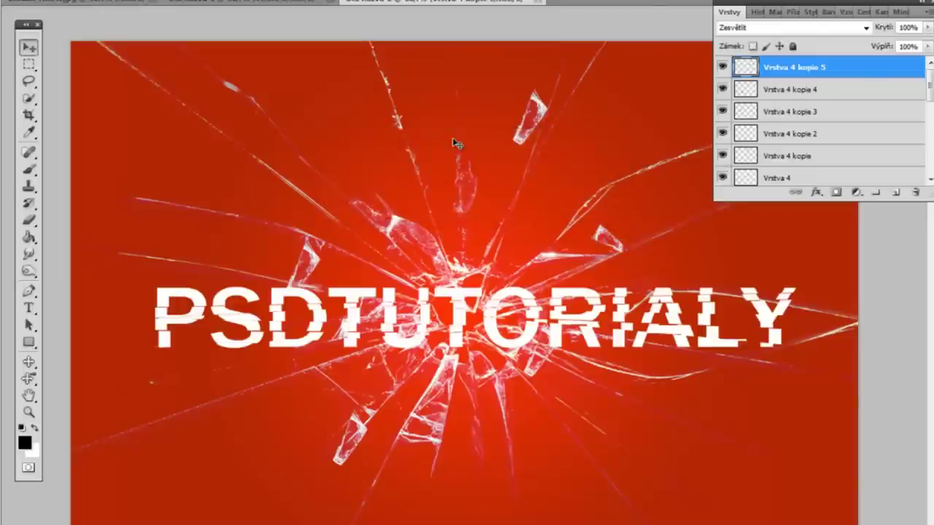
Step: Scatter more copies of the smallest Vrstva 4 shard above the U, above and below the TO letters, and below the R
{"action": "mouse_move", "coordinate": [417, 230]}
{"action": "left_mouse_down"}
{"action": "mouse_move", "coordinate": [430, 225]}
{"action": "mouse_move", "coordinate": [424, 222]}
{"action": "left_mouse_up"}
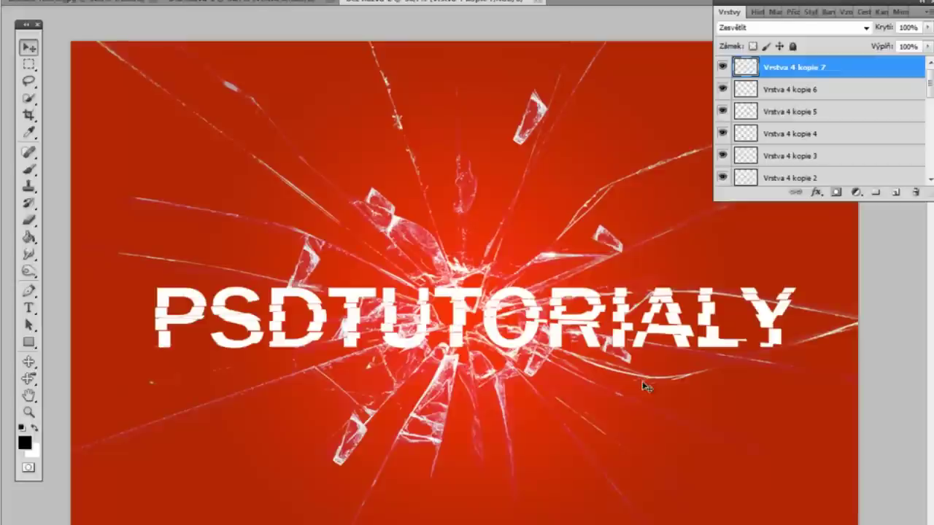
{"action": "left_click_drag", "start_coordinate": [506, 227], "coordinate": [500, 227]}
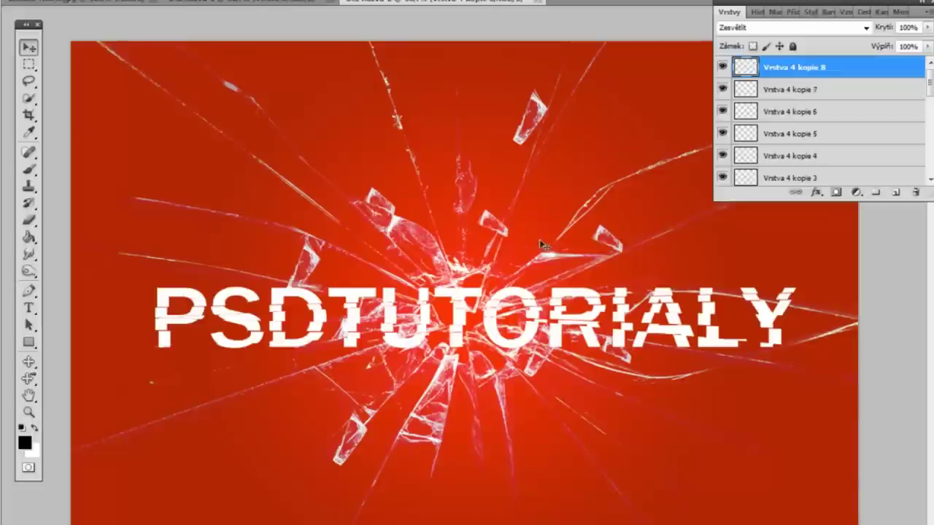
{"action": "left_click_drag", "start_coordinate": [521, 391], "coordinate": [496, 372]}
Step: Select Vrstva 5, move its shard high above the first U, and rotate and shrink it with Free Transform
{"action": "scroll", "coordinate": [812, 151], "scroll_direction": "down", "scroll_amount": 5}
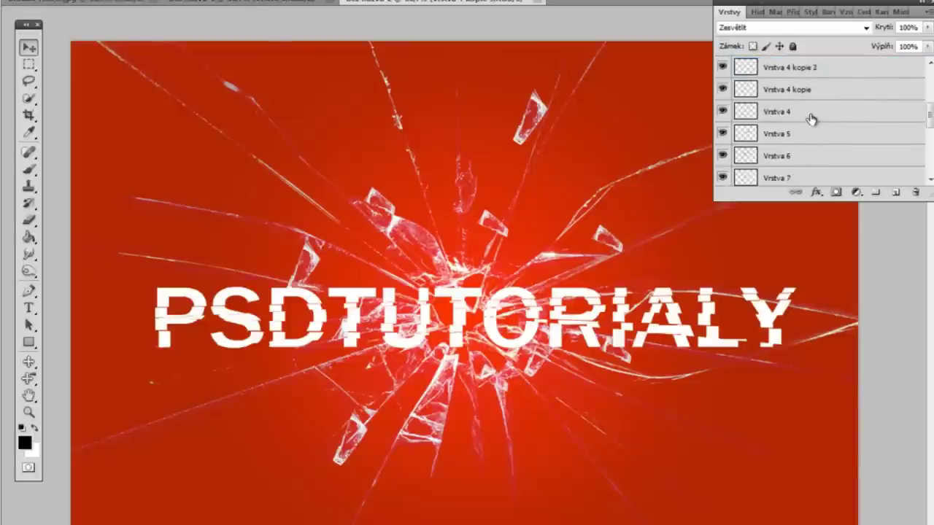
{"action": "scroll", "coordinate": [815, 119], "scroll_direction": "down", "scroll_amount": 1}
{"action": "left_click", "coordinate": [808, 118]}
{"action": "left_click_drag", "start_coordinate": [449, 212], "coordinate": [347, 86]}
{"action": "key", "text": "ctrl+t"}
{"action": "left_click_drag", "start_coordinate": [538, 116], "coordinate": [348, 142]}
{"action": "left_click_drag", "start_coordinate": [453, 190], "coordinate": [449, 174]}
{"action": "left_click", "coordinate": [30, 46]}
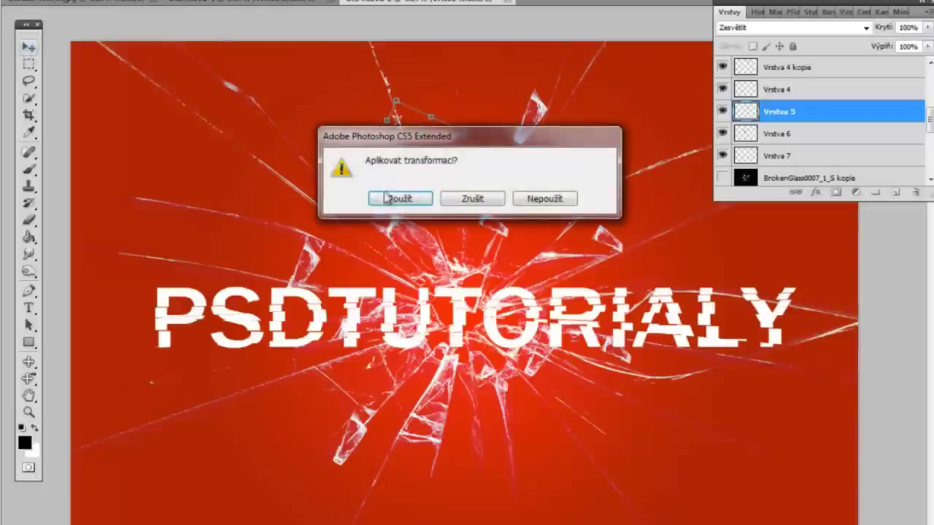
{"action": "left_click", "coordinate": [414, 197]}
Step: Duplicate the reduced Vrstva 5 shard several times and spread the copies close around the text and the hole
{"action": "key", "text": "ctrl+j"}
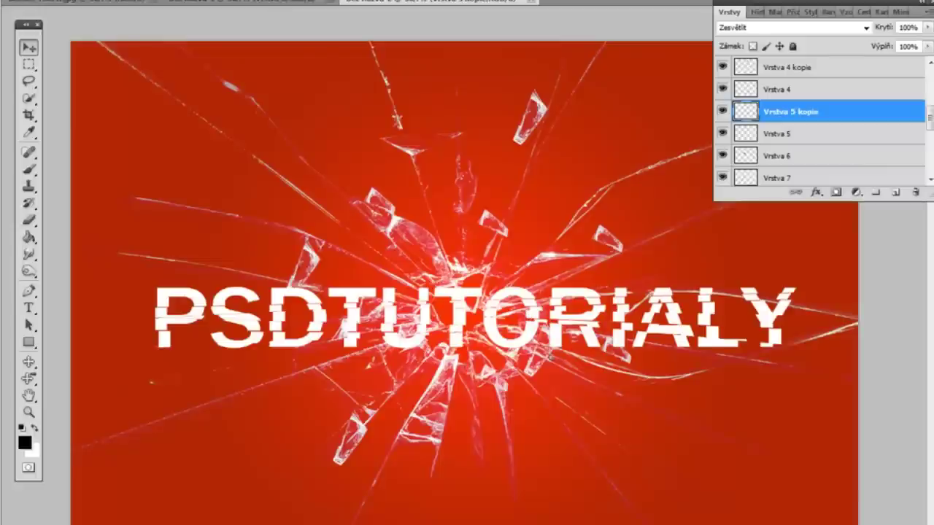
{"action": "key", "text": "ctrl+j"}
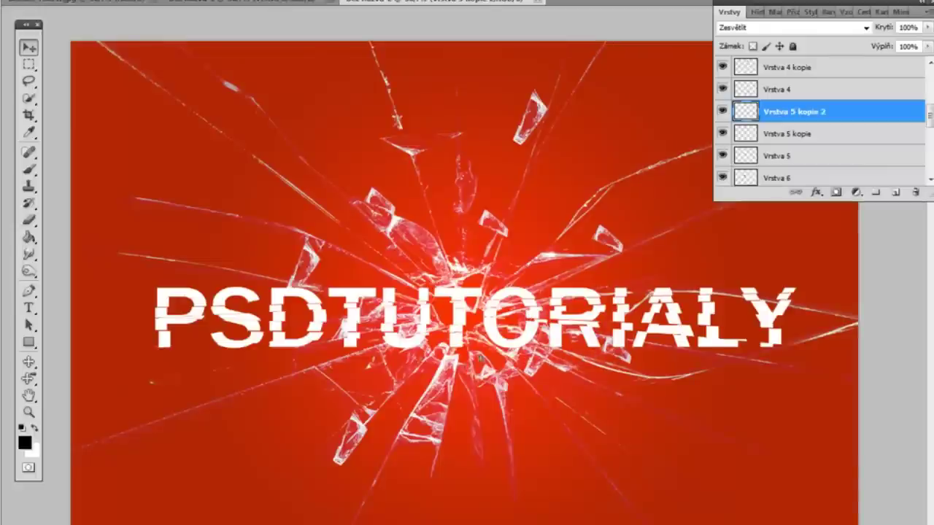
{"action": "left_click_drag", "start_coordinate": [344, 365], "coordinate": [343, 347]}
{"action": "key", "text": "ctrl+j"}
{"action": "left_click_drag", "start_coordinate": [589, 275], "coordinate": [651, 326]}
{"action": "key", "text": "ctrl+j"}
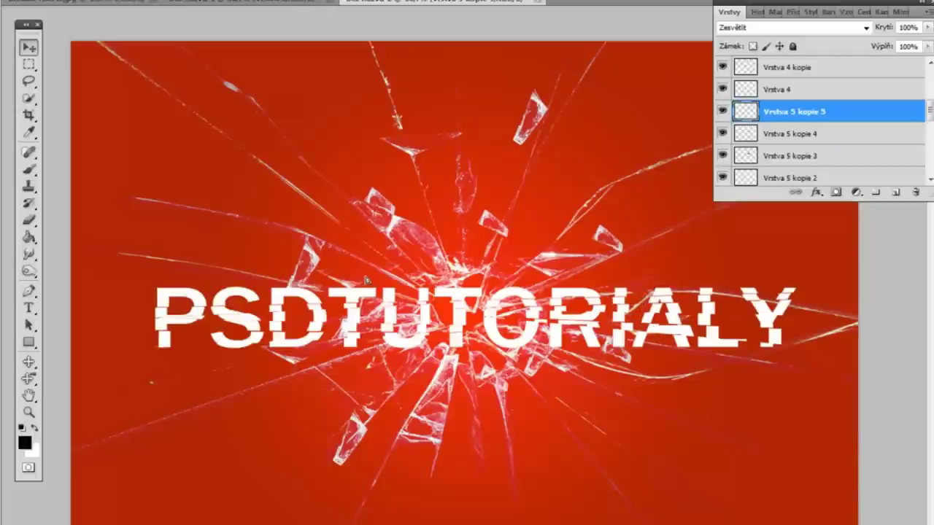
Step: Move another Vrstva 5 shard copy above the letter R, rotate it upright and scale it down with Free Transform
{"action": "left_click_drag", "start_coordinate": [542, 232], "coordinate": [608, 205]}
{"action": "key", "text": "ctrl+t"}
{"action": "left_click_drag", "start_coordinate": [598, 120], "coordinate": [568, 211]}
{"action": "left_click_drag", "start_coordinate": [630, 201], "coordinate": [604, 169]}
{"action": "left_click", "coordinate": [29, 48]}
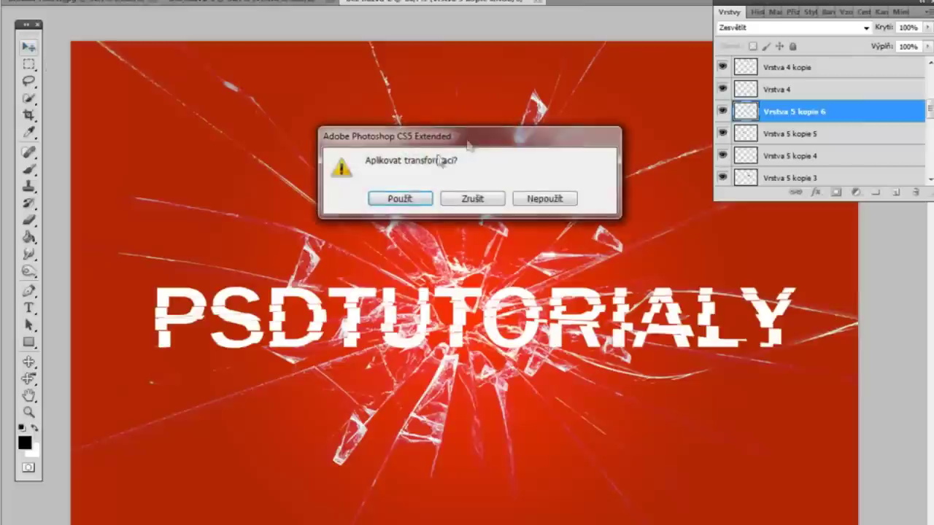
{"action": "left_click", "coordinate": [409, 200]}
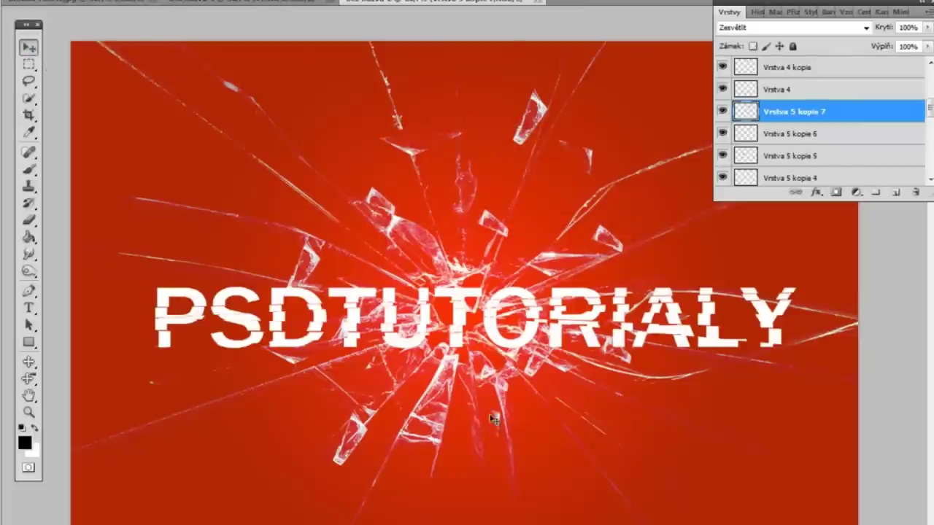
Step: Scatter copies of the upright Vrstva 5 shard above the D, below the TO letters and below the Y
{"action": "key", "text": "ctrl+j"}
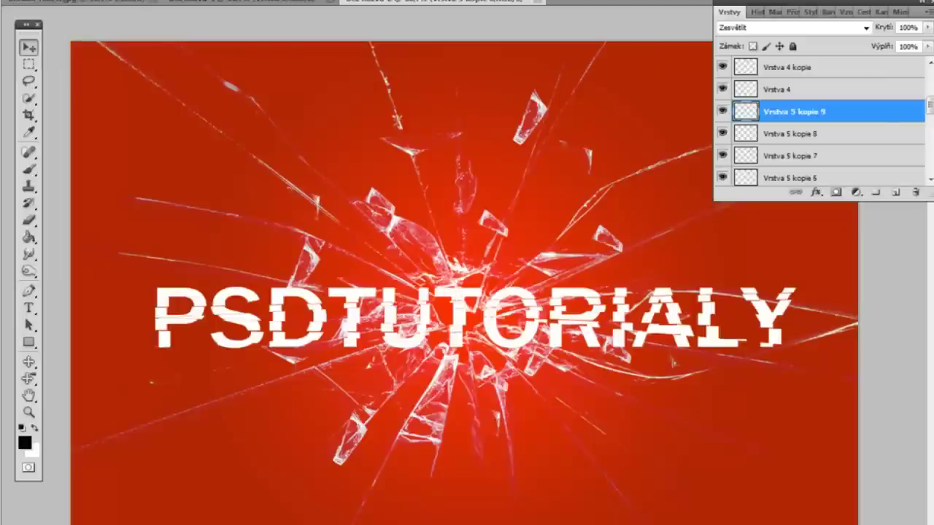
{"action": "left_click_drag", "start_coordinate": [714, 388], "coordinate": [756, 385]}
{"action": "key", "text": "ctrl+j"}
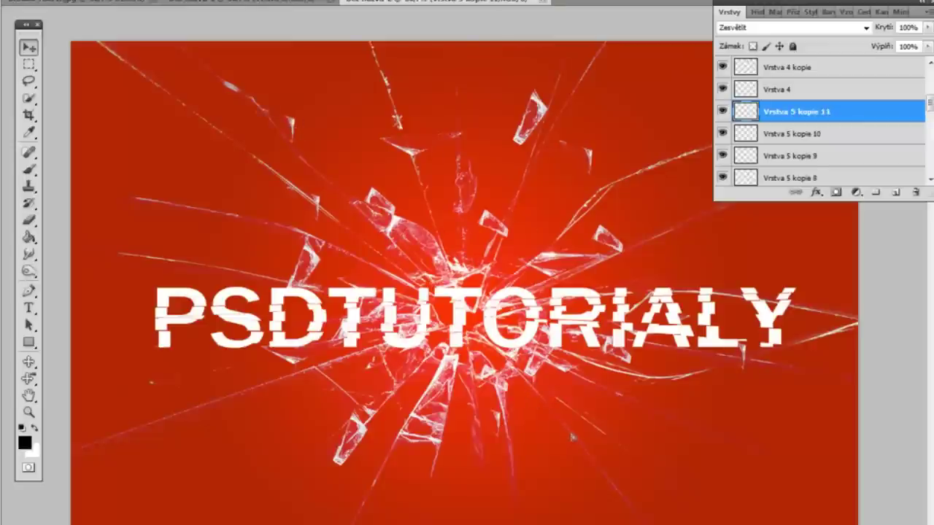
Step: Select Vrstva 6, move its shard above the O, and rotate and shrink it with Free Transform
{"action": "scroll", "coordinate": [810, 110], "scroll_direction": "down", "scroll_amount": 6}
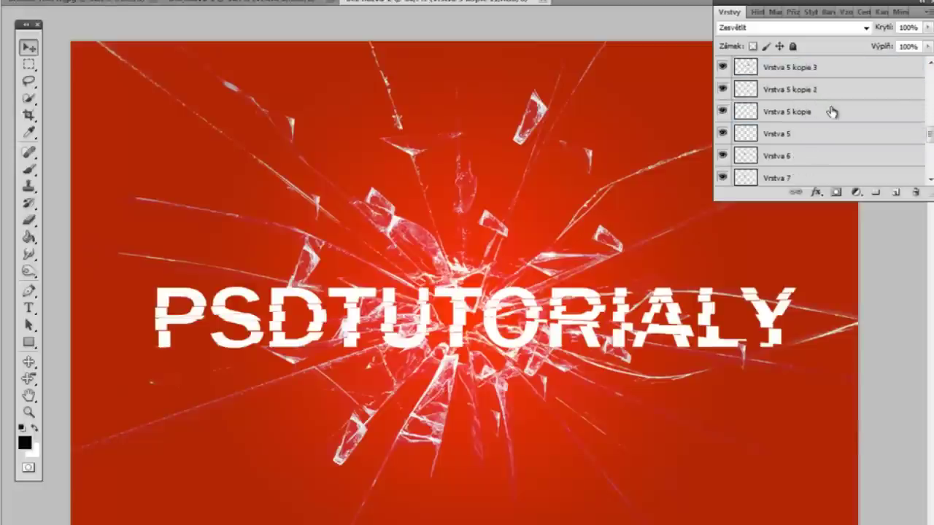
{"action": "left_click", "coordinate": [807, 137]}
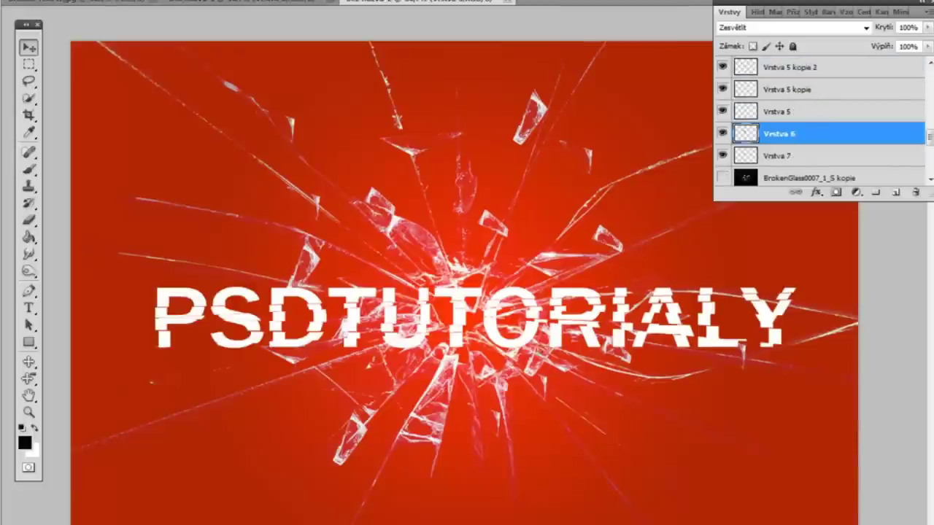
{"action": "left_click_drag", "start_coordinate": [423, 217], "coordinate": [680, 287]}
{"action": "key", "text": "ctrl+t"}
{"action": "left_click_drag", "start_coordinate": [580, 232], "coordinate": [568, 263]}
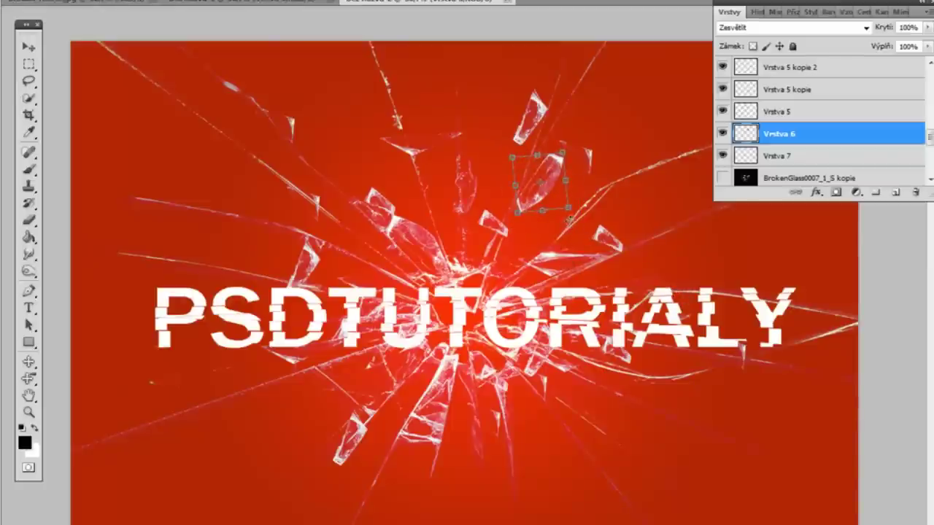
{"action": "left_click_drag", "start_coordinate": [569, 210], "coordinate": [560, 188]}
{"action": "left_click", "coordinate": [28, 47]}
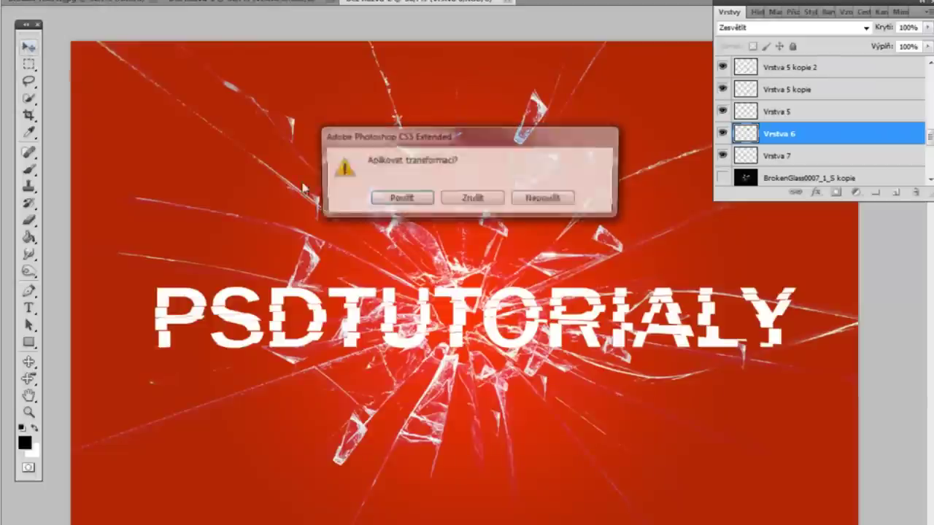
{"action": "left_click", "coordinate": [390, 198]}
Step: Place the reduced Vrstva 6 shard above the impact hole and spread copies around the hole, above the PS letters and below the A
{"action": "left_click_drag", "start_coordinate": [577, 183], "coordinate": [486, 153]}
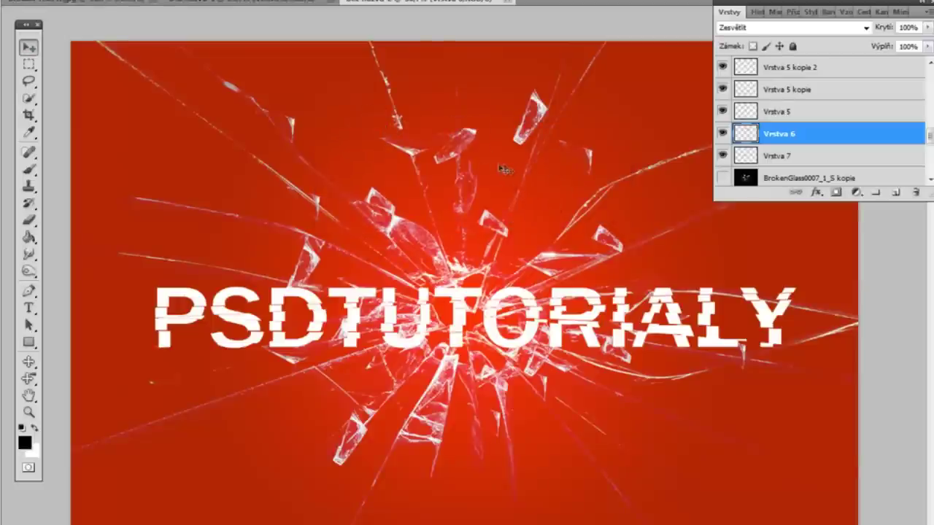
{"action": "key", "text": "ctrl+j"}
{"action": "key", "text": "ctrl+j"}
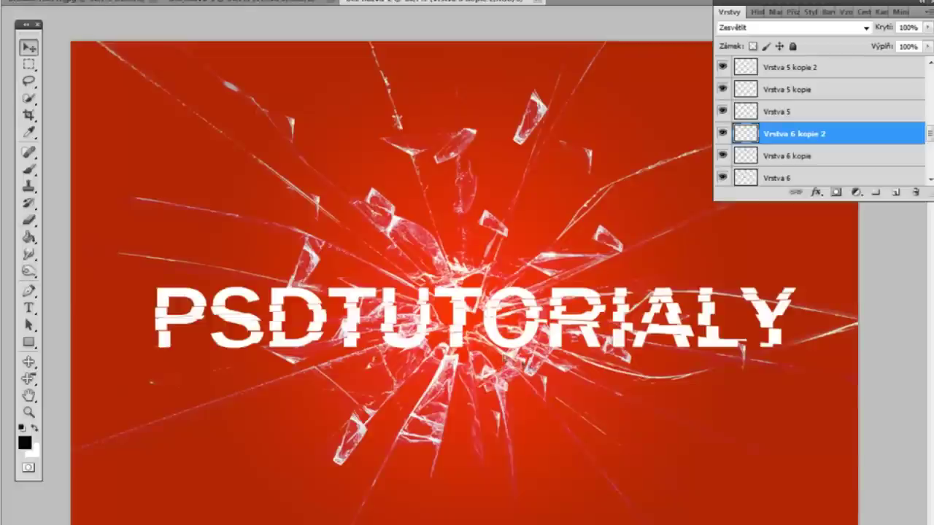
{"action": "key", "text": "ctrl+j"}
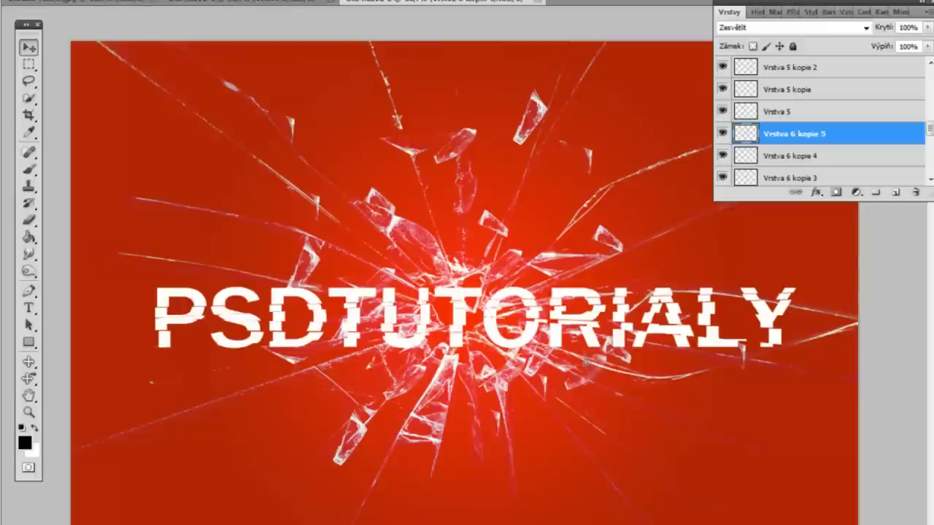
{"action": "left_click_drag", "start_coordinate": [320, 283], "coordinate": [210, 298]}
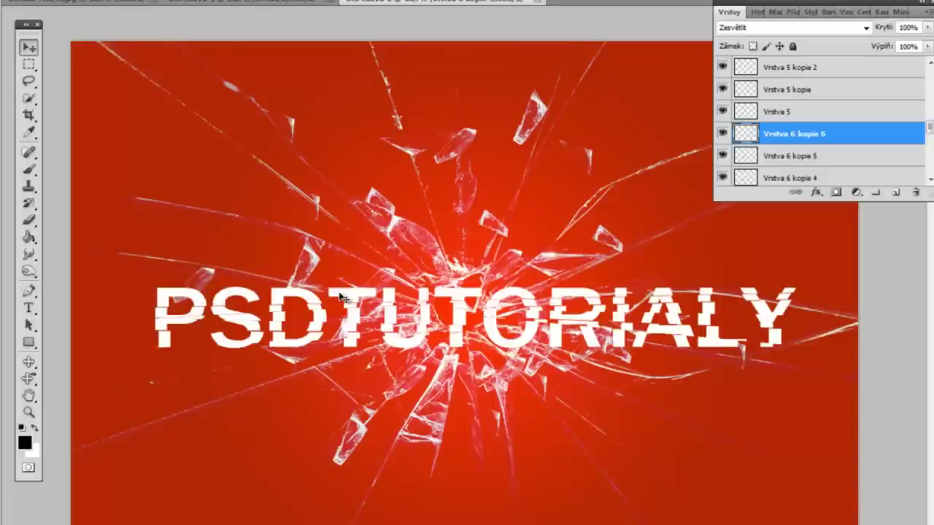
{"action": "left_click_drag", "start_coordinate": [553, 422], "coordinate": [655, 401]}
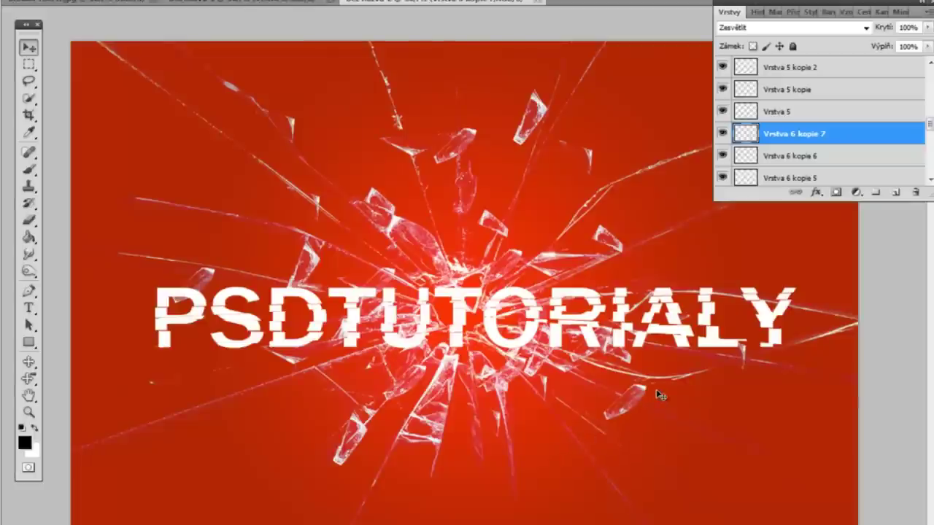
Step: Move another Vrstva 6 shard copy above the RI letters, then rotate and shrink it with Free Transform
{"action": "left_click_drag", "start_coordinate": [619, 211], "coordinate": [599, 175]}
{"action": "key", "text": "ctrl+t"}
{"action": "left_click_drag", "start_coordinate": [644, 123], "coordinate": [555, 146]}
{"action": "left_click_drag", "start_coordinate": [624, 184], "coordinate": [609, 176]}
{"action": "left_click", "coordinate": [29, 47]}
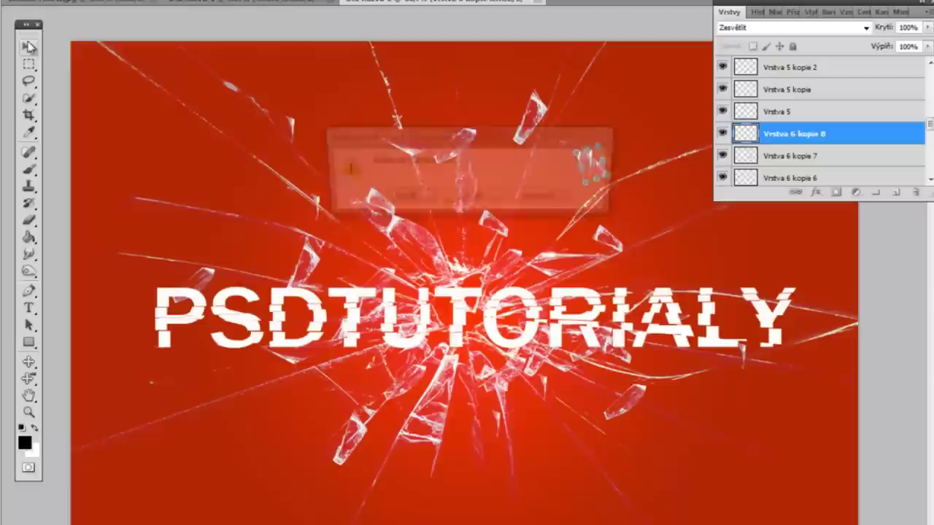
{"action": "key", "text": "Return"}
Step: Move the small rotated shard above the O and scatter copies of it above the T and below the D and R
{"action": "left_click_drag", "start_coordinate": [587, 194], "coordinate": [542, 224]}
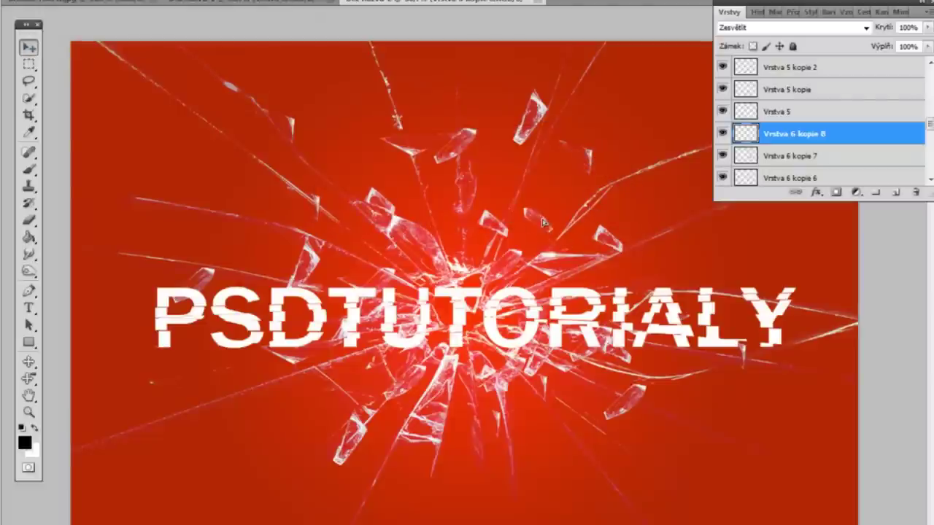
{"action": "left_click_drag", "start_coordinate": [315, 408], "coordinate": [295, 426]}
{"action": "left_click_drag", "start_coordinate": [543, 402], "coordinate": [570, 392]}
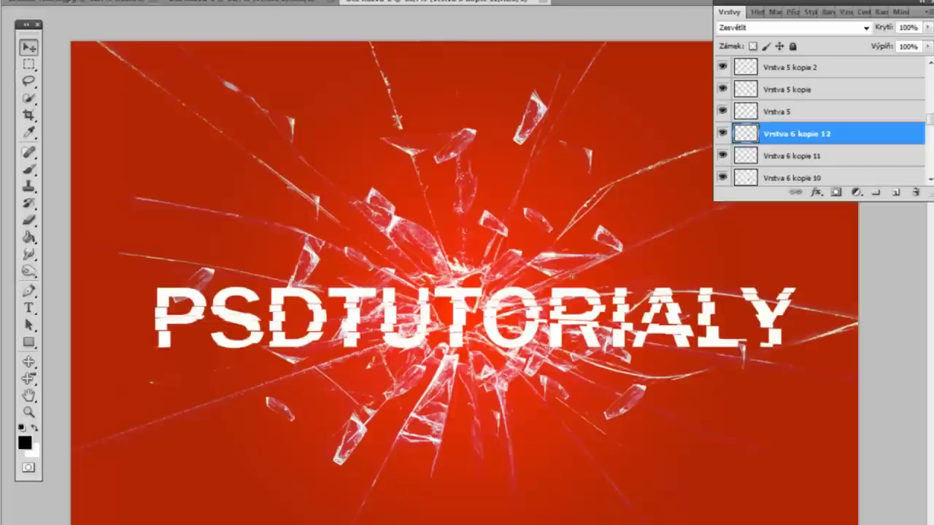
Step: Select Vrstva 7, try to move its shard among the cracks above the text, and step back the last change
{"action": "scroll", "coordinate": [817, 140], "scroll_direction": "down", "scroll_amount": 4}
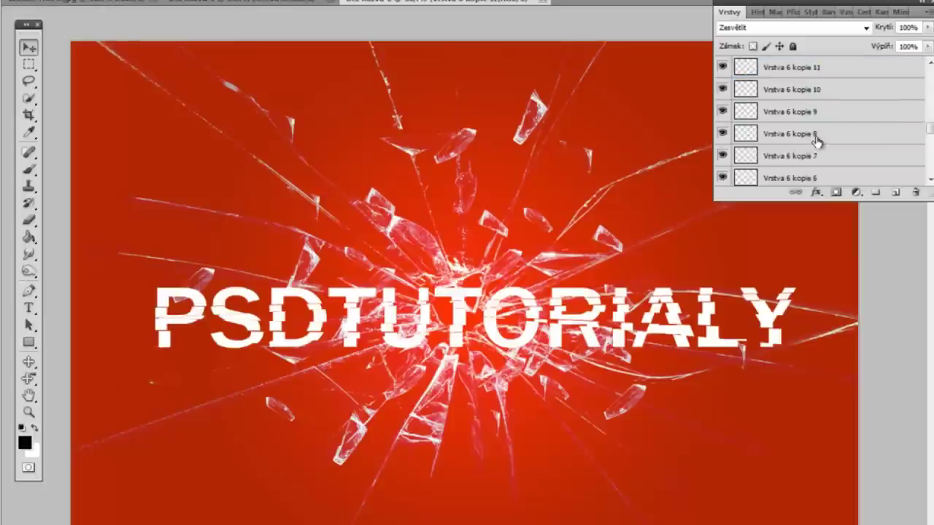
{"action": "scroll", "coordinate": [817, 140], "scroll_direction": "down", "scroll_amount": 2}
{"action": "scroll", "coordinate": [817, 140], "scroll_direction": "up", "scroll_amount": 1}
{"action": "left_click", "coordinate": [814, 136]}
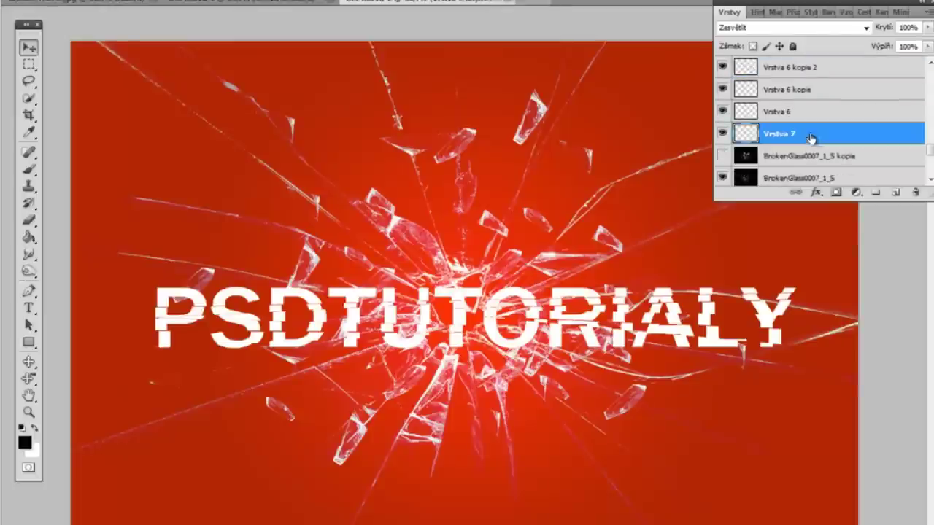
{"action": "left_click_drag", "start_coordinate": [350, 223], "coordinate": [403, 167]}
{"action": "left_click_drag", "start_coordinate": [169, 182], "coordinate": [244, 201]}
{"action": "key", "text": "Delete"}
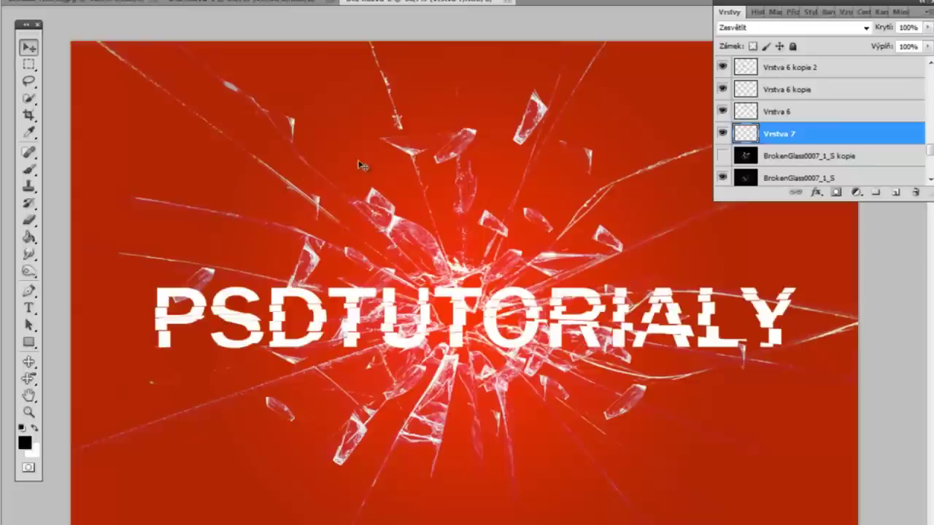
{"action": "left_click", "coordinate": [55, 0]}
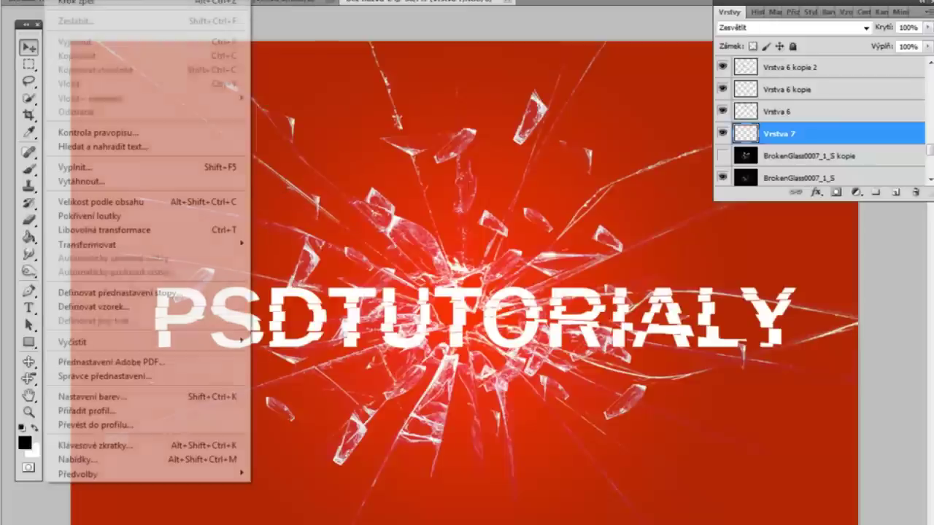
{"action": "left_click", "coordinate": [86, 2]}
Step: Select Vrstva 7 and narrow its shard above the letter P with Free Transform
{"action": "scroll", "coordinate": [828, 125], "scroll_direction": "up", "scroll_amount": 1}
{"action": "scroll", "coordinate": [827, 125], "scroll_direction": "down", "scroll_amount": 7}
{"action": "left_click", "coordinate": [805, 91]}
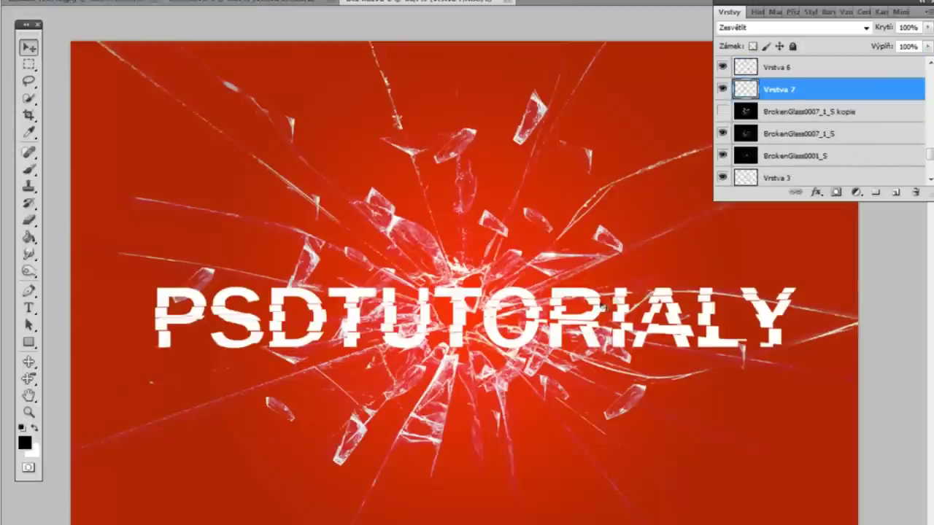
{"action": "key", "text": "ctrl+t"}
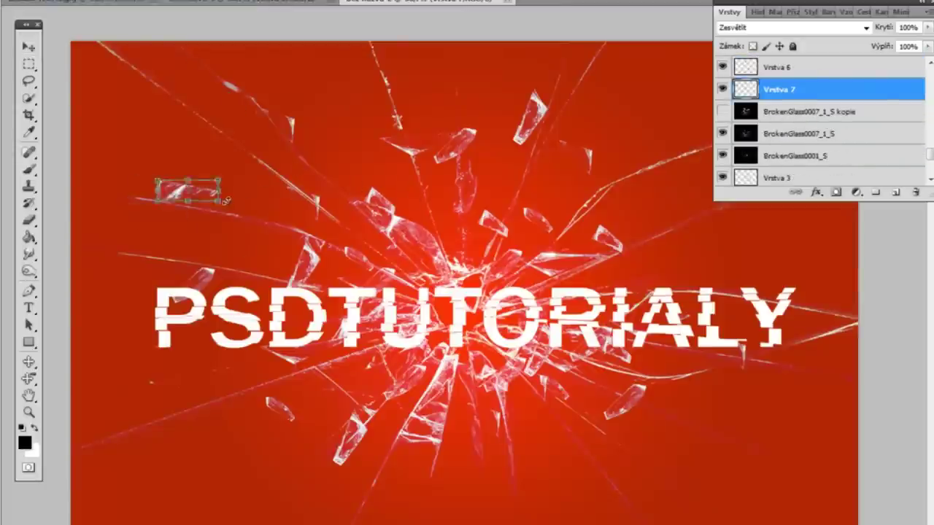
{"action": "left_click_drag", "start_coordinate": [217, 205], "coordinate": [197, 209]}
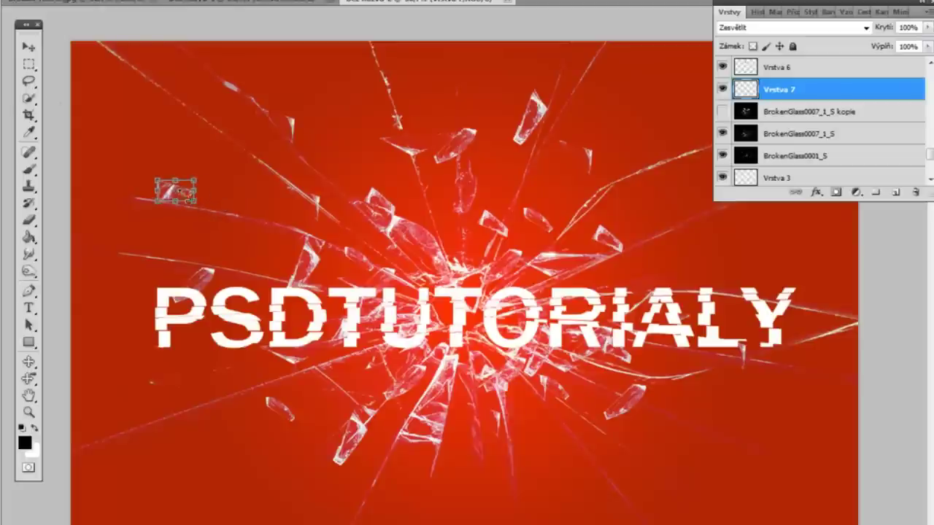
{"action": "left_click", "coordinate": [29, 47]}
{"action": "key", "text": "Return"}
Step: Duplicate the narrowed Vrstva 7 shard and place copies below the L, below the D and above the A
{"action": "left_click_drag", "start_coordinate": [184, 196], "coordinate": [693, 363]}
{"action": "key", "text": "ctrl+j"}
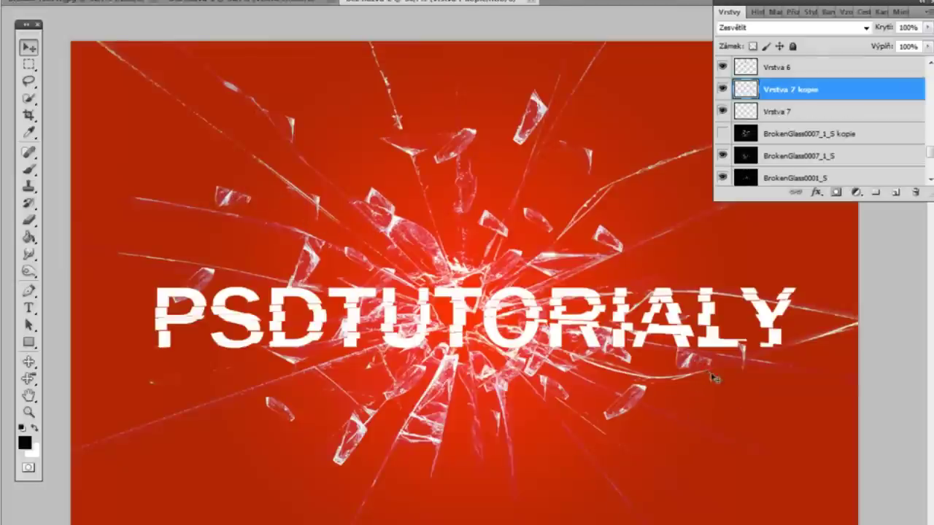
{"action": "key", "text": "ctrl+j"}
{"action": "mouse_move", "coordinate": [318, 379]}
{"action": "left_mouse_down"}
{"action": "mouse_move", "coordinate": [326, 398]}
{"action": "mouse_move", "coordinate": [334, 376]}
{"action": "left_mouse_up"}
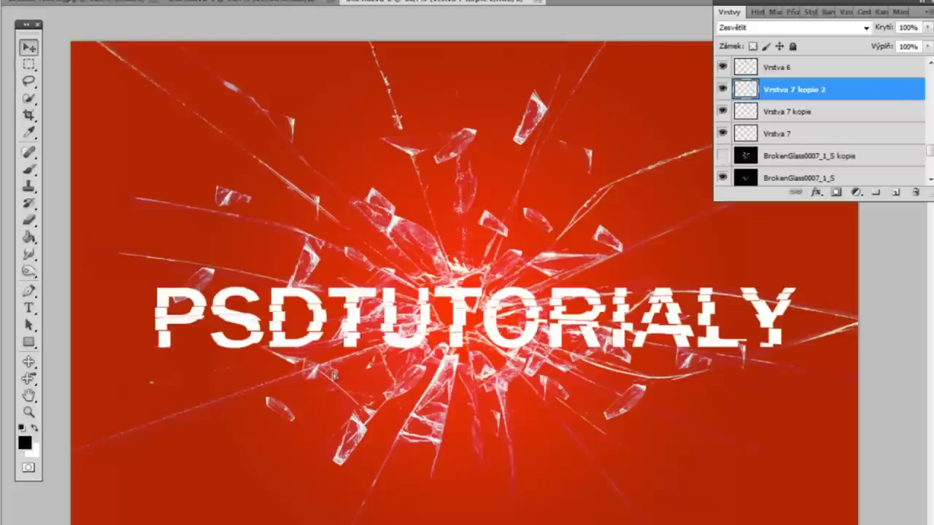
{"action": "key", "text": "ctrl+j"}
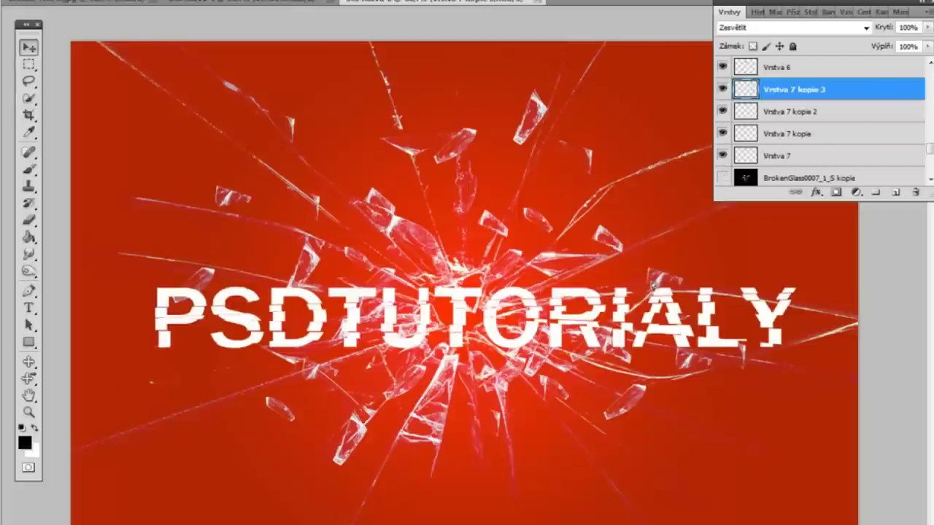
Step: Move another Vrstva 7 shard copy high above the letter I, then rotate and shrink it with Free Transform
{"action": "key", "text": "ctrl+j"}
{"action": "left_click_drag", "start_coordinate": [651, 297], "coordinate": [654, 124]}
{"action": "key", "text": "ctrl+t"}
{"action": "left_click_drag", "start_coordinate": [642, 59], "coordinate": [563, 86]}
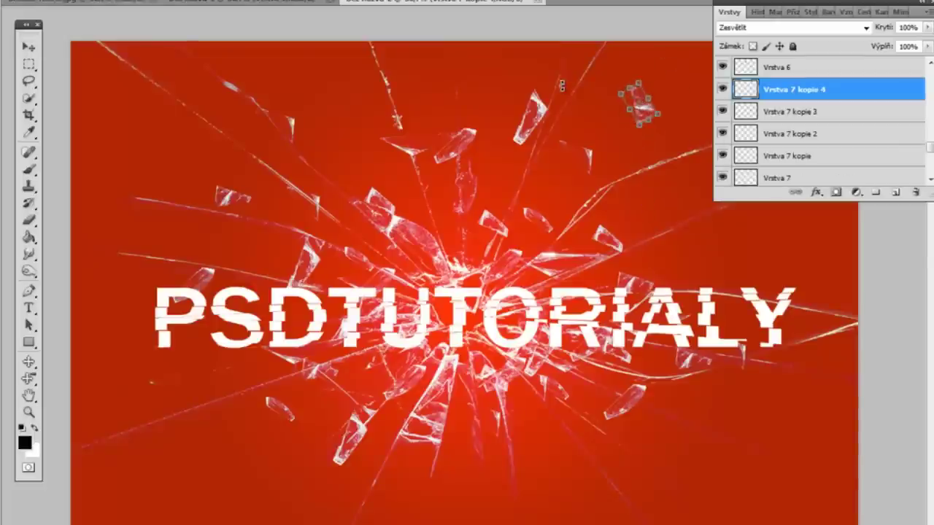
{"action": "left_click_drag", "start_coordinate": [642, 128], "coordinate": [634, 114]}
{"action": "left_click", "coordinate": [28, 46]}
{"action": "left_click", "coordinate": [386, 196]}
Step: Scatter copies of the smallest Vrstva 7 shard below the S, O and I, high above the D and above the AL letters
{"action": "key", "text": "ctrl+j"}
{"action": "left_click_drag", "start_coordinate": [235, 459], "coordinate": [196, 426]}
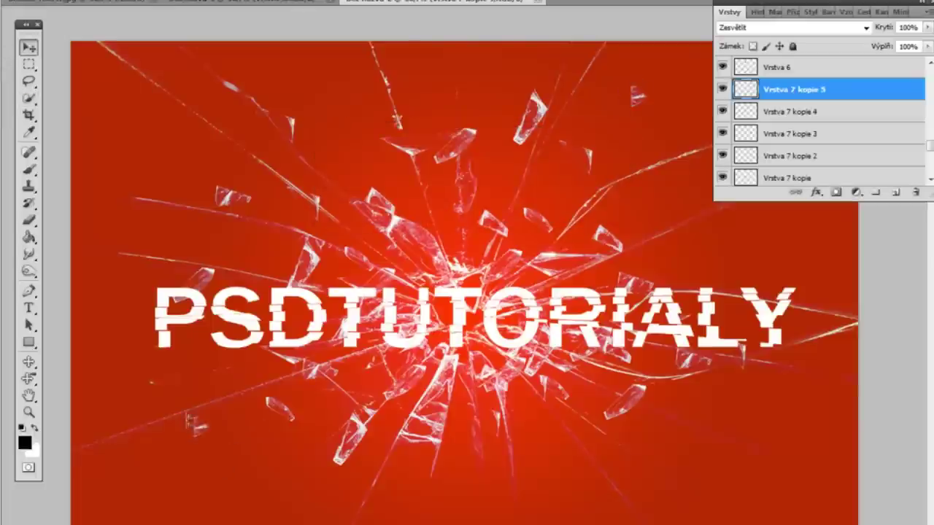
{"action": "key", "text": "ctrl+j"}
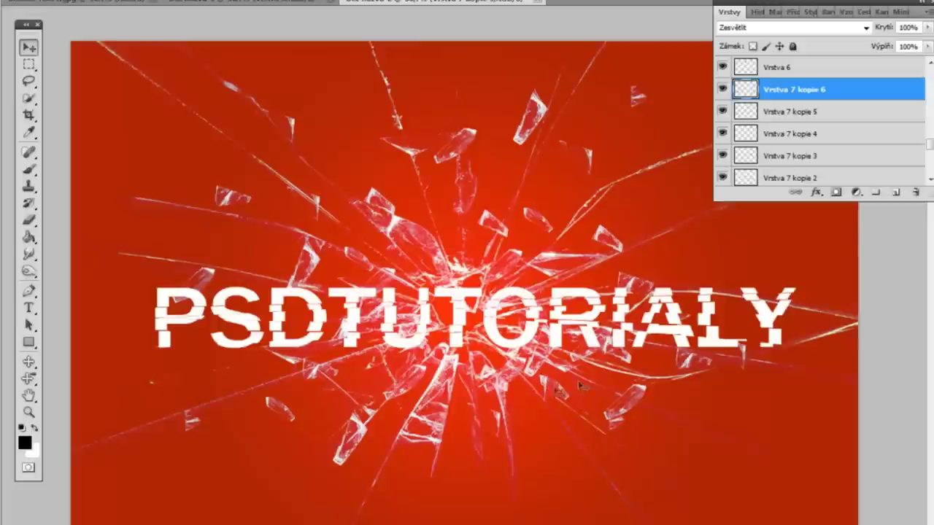
{"action": "left_click_drag", "start_coordinate": [339, 85], "coordinate": [339, 84]}
{"action": "left_click_drag", "start_coordinate": [536, 420], "coordinate": [541, 420]}
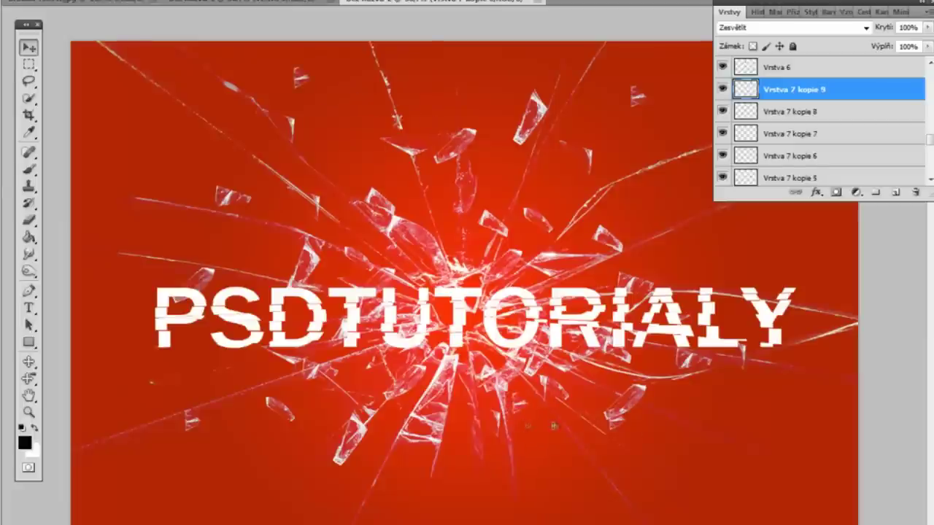
{"action": "left_click_drag", "start_coordinate": [701, 272], "coordinate": [678, 253]}
Step: Hide the cracked-glass, sliced text and background layers so that only the shard layers remain visible
{"action": "scroll", "coordinate": [798, 135], "scroll_direction": "down", "scroll_amount": 5}
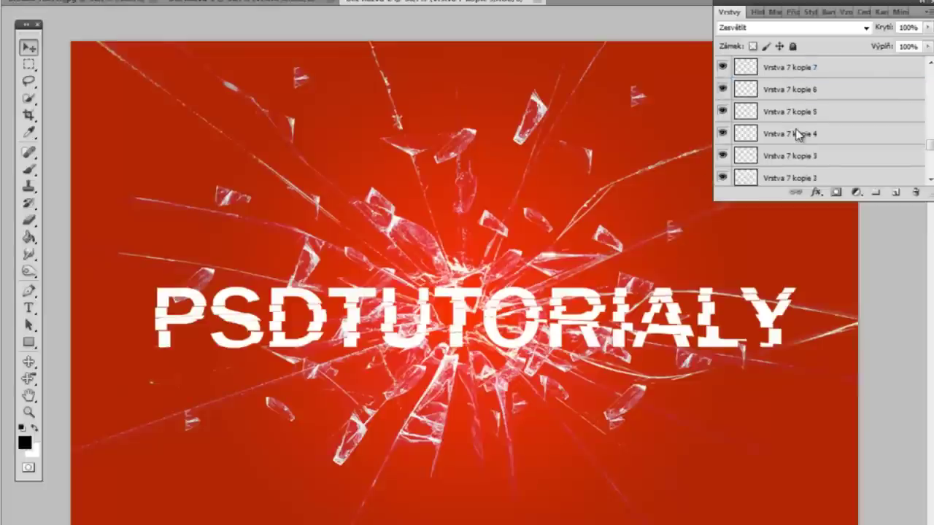
{"action": "left_click", "coordinate": [724, 133]}
{"action": "left_click", "coordinate": [724, 156]}
{"action": "scroll", "coordinate": [798, 131], "scroll_direction": "down", "scroll_amount": 4}
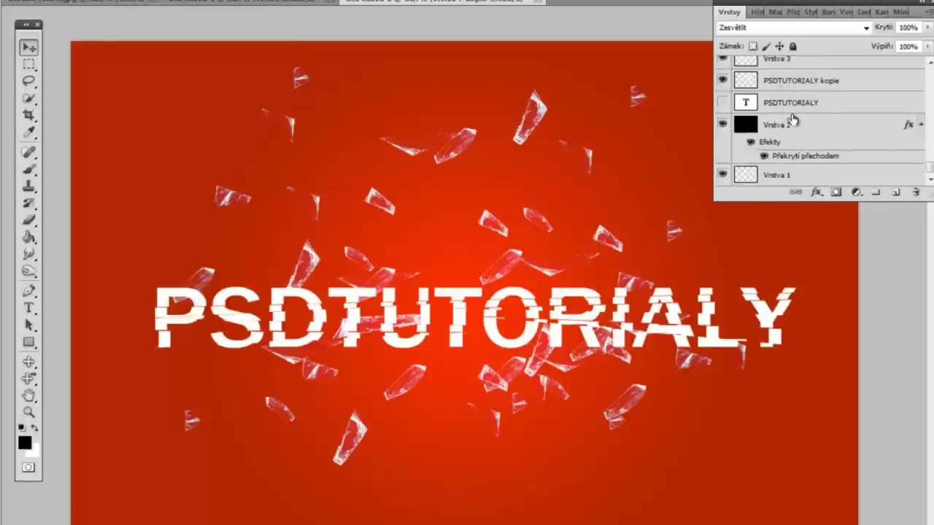
{"action": "scroll", "coordinate": [793, 119], "scroll_direction": "up", "scroll_amount": 2}
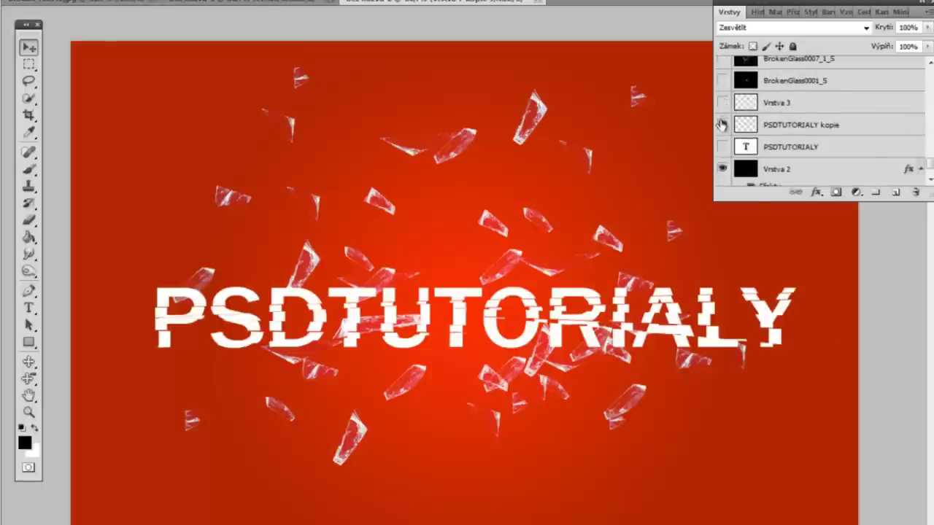
{"action": "left_click", "coordinate": [722, 124]}
{"action": "scroll", "coordinate": [792, 132], "scroll_direction": "down", "scroll_amount": 2}
{"action": "left_click", "coordinate": [722, 124]}
{"action": "left_click", "coordinate": [722, 175]}
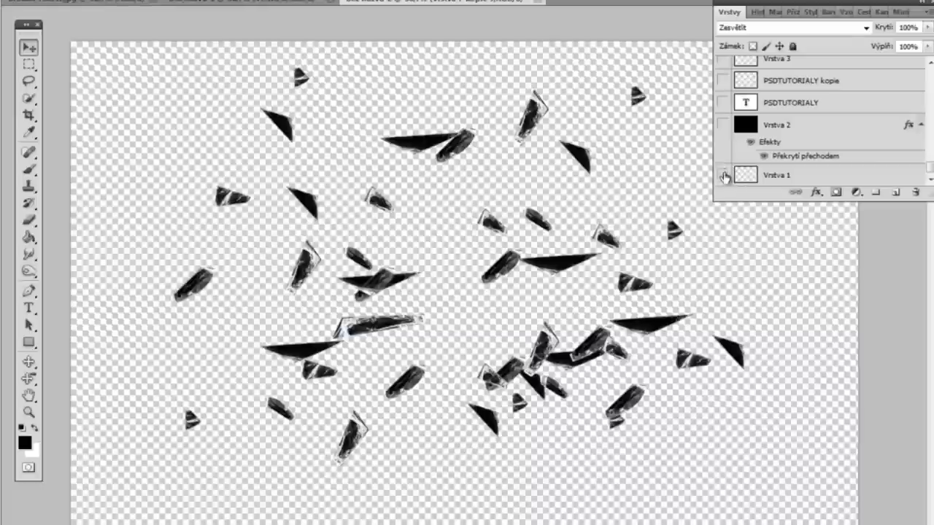
Step: Merge all visible shard layers into the single layer Vrstva 7 kopie 9
{"action": "scroll", "coordinate": [833, 128], "scroll_direction": "up", "scroll_amount": 3}
{"action": "scroll", "coordinate": [833, 128], "scroll_direction": "up", "scroll_amount": 12}
{"action": "left_click", "coordinate": [836, 168]}
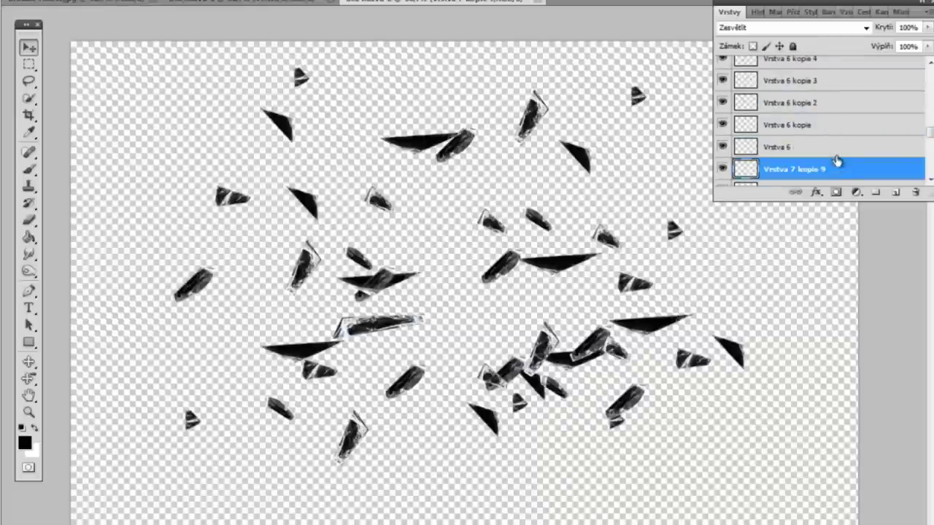
{"action": "right_click", "coordinate": [838, 170]}
{"action": "left_click", "coordinate": [838, 499]}
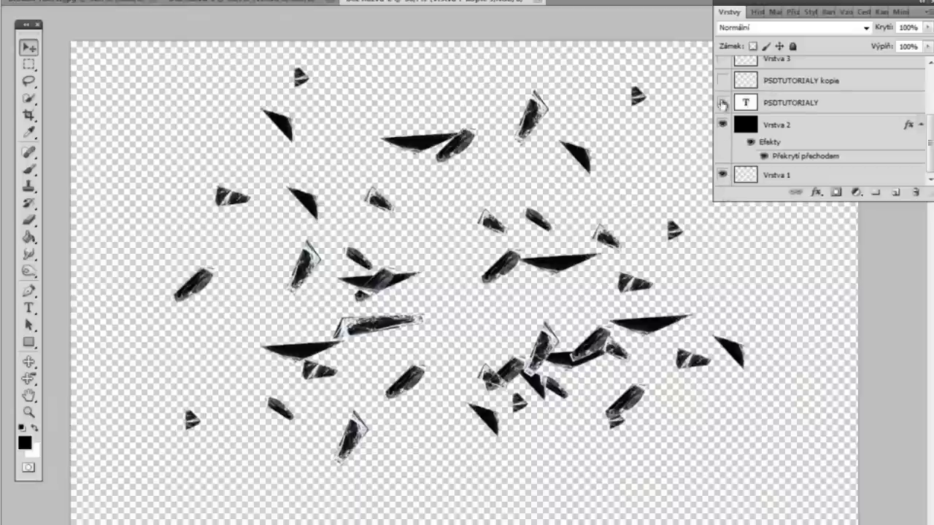
Step: Show the background, sliced text and cracked-glass layers again and set the merged shard layer's blend mode to Zesvětlit
{"action": "key", "text": "ctrl+z"}
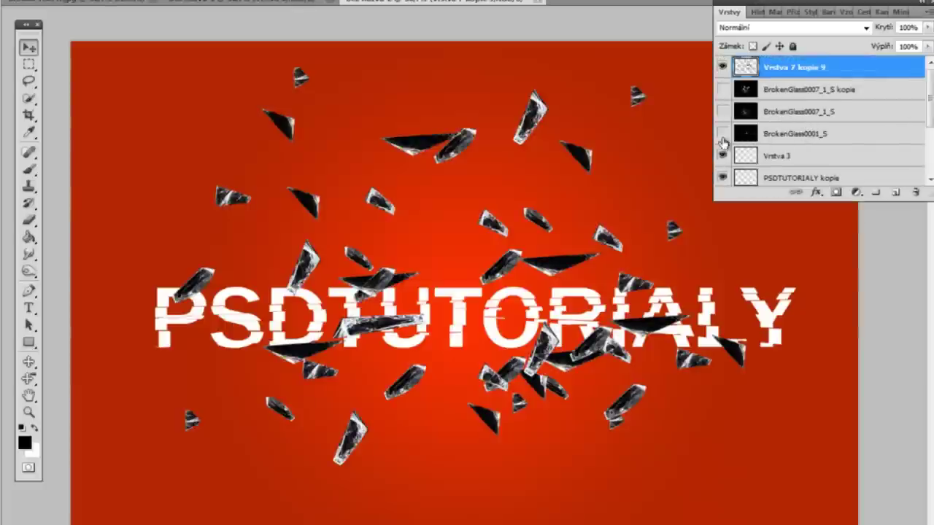
{"action": "left_click", "coordinate": [723, 112]}
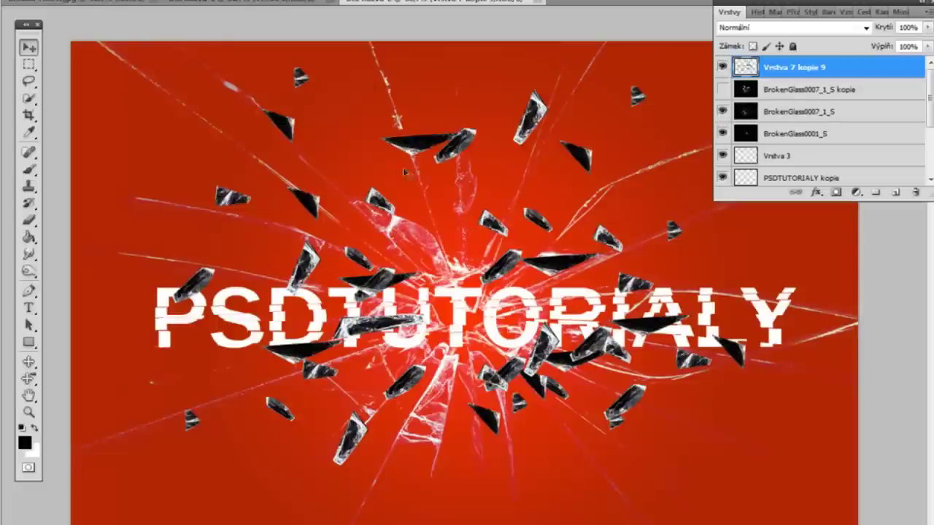
{"action": "left_click", "coordinate": [778, 29]}
{"action": "left_click", "coordinate": [761, 150]}
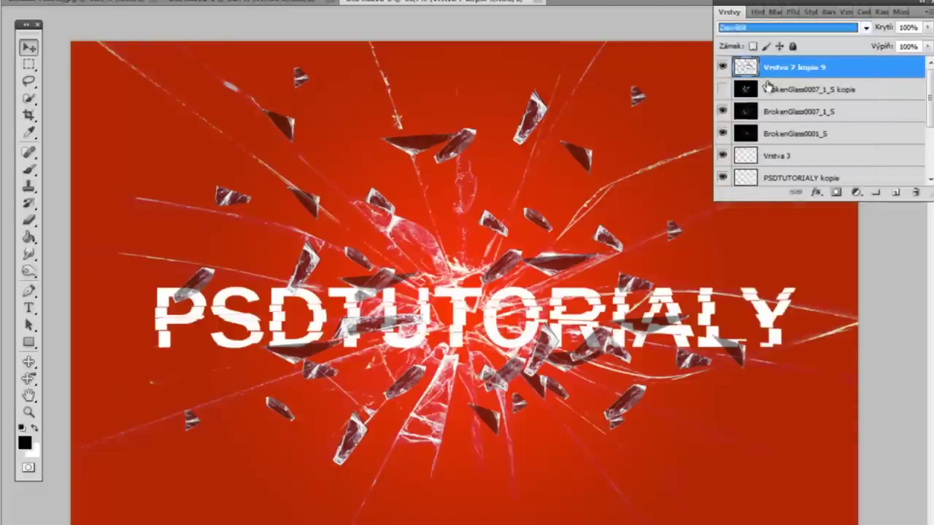
{"action": "left_click", "coordinate": [637, 76]}
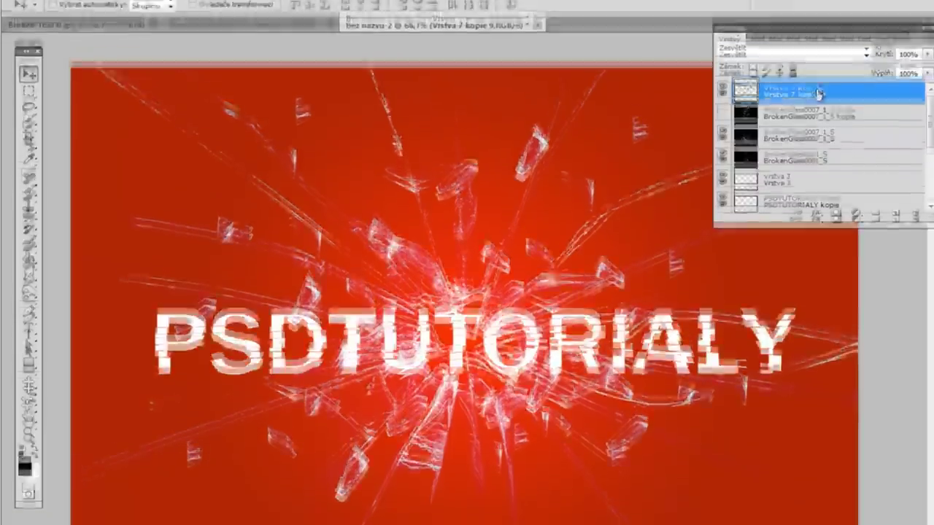
Step: Duplicate the merged shard layer twice
{"action": "key", "text": "ctrl+j"}
{"action": "key", "text": "ctrl+j"}
Step: Apply the Rozmáznout motion blur to shard layer Vrstva 7 kopie 9 with a 0° angle and a 53-pixel distance
{"action": "left_click", "coordinate": [800, 166]}
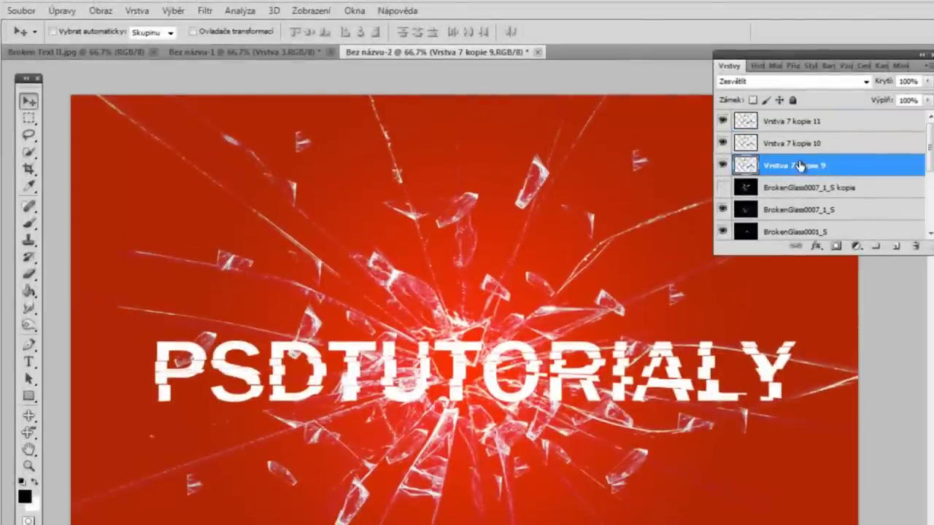
{"action": "left_click", "coordinate": [205, 10]}
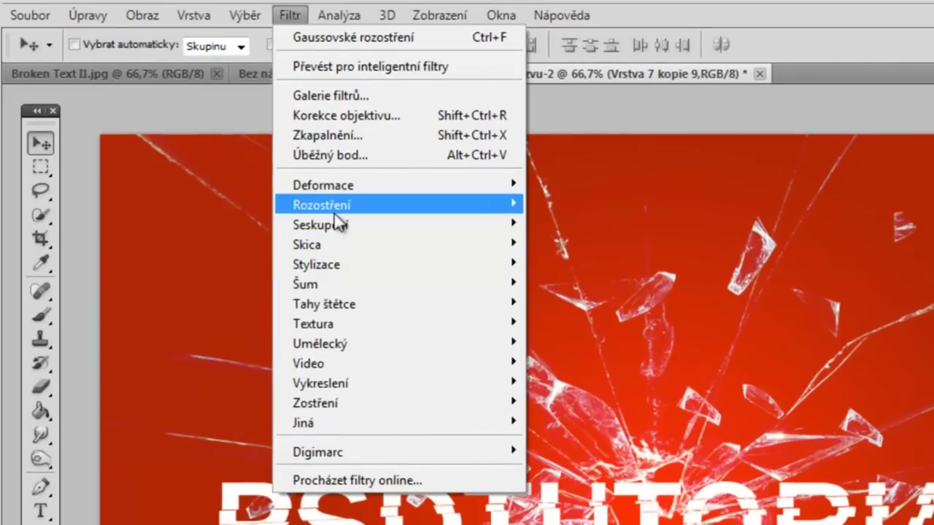
{"action": "mouse_move", "coordinate": [381, 211]}
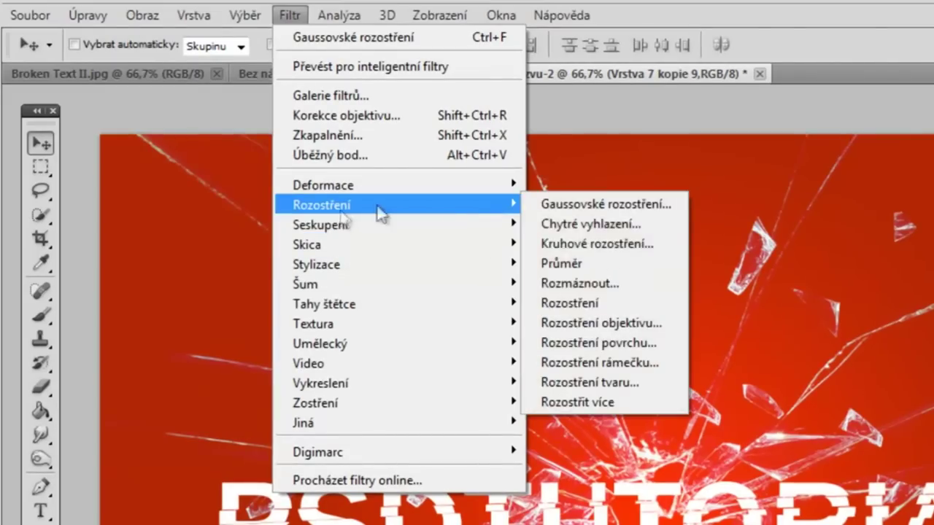
{"action": "left_click", "coordinate": [591, 279]}
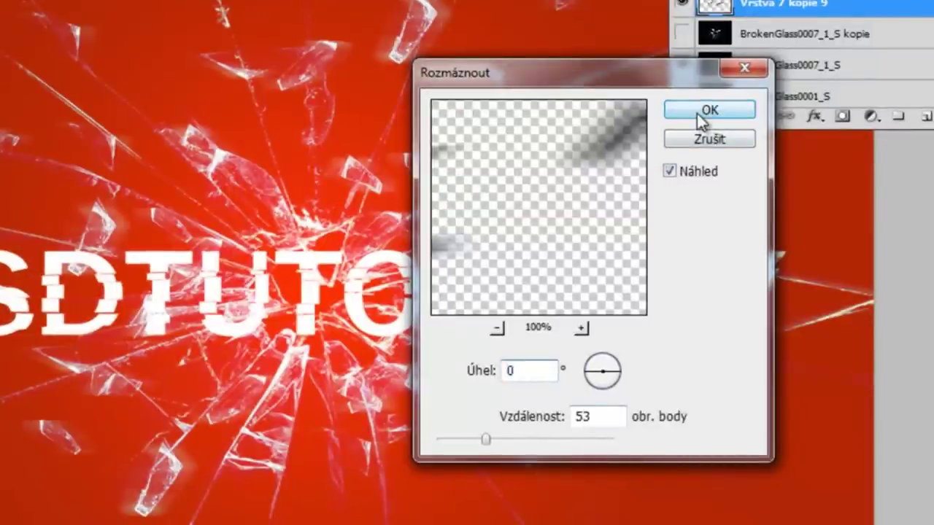
{"action": "left_click", "coordinate": [699, 113]}
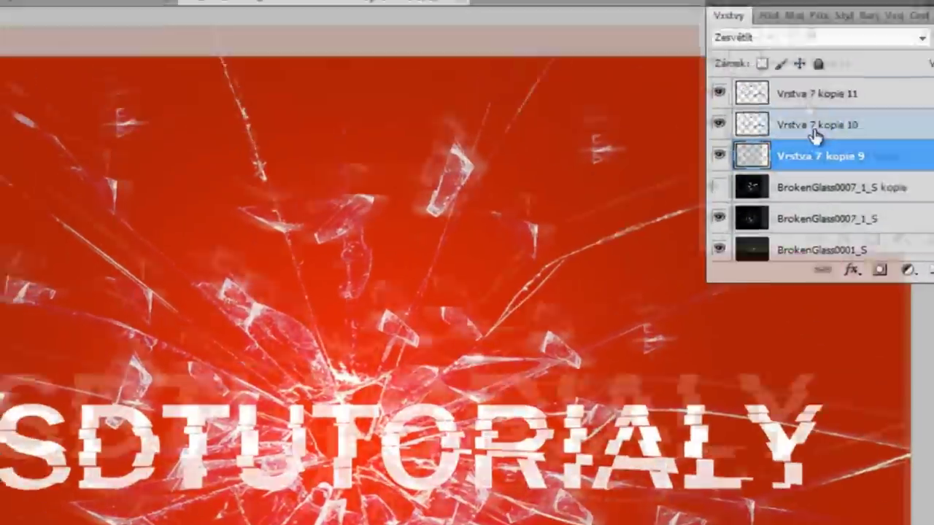
Step: Apply Gaussian blur with a 3.7-pixel radius to shard layer Vrstva 7 kopie 10
{"action": "left_click", "coordinate": [756, 125]}
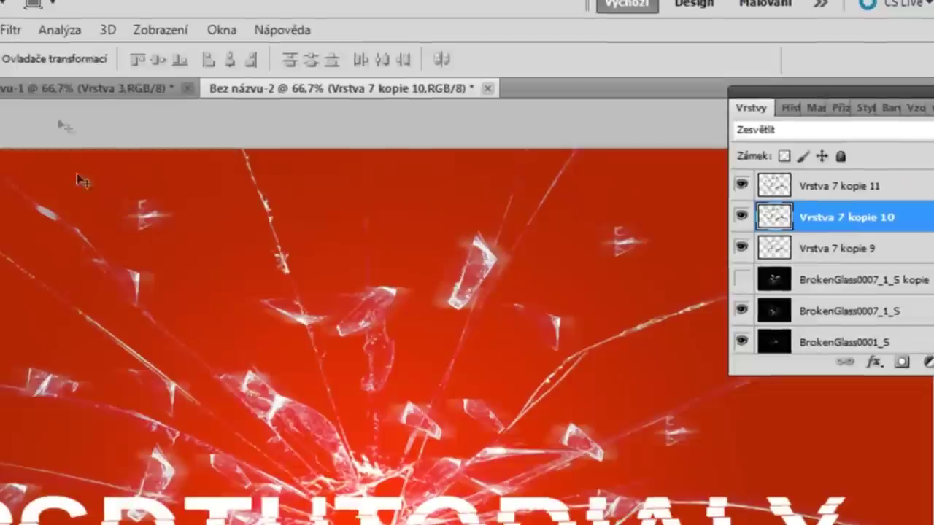
{"action": "left_click", "coordinate": [15, 29]}
{"action": "mouse_move", "coordinate": [43, 224]}
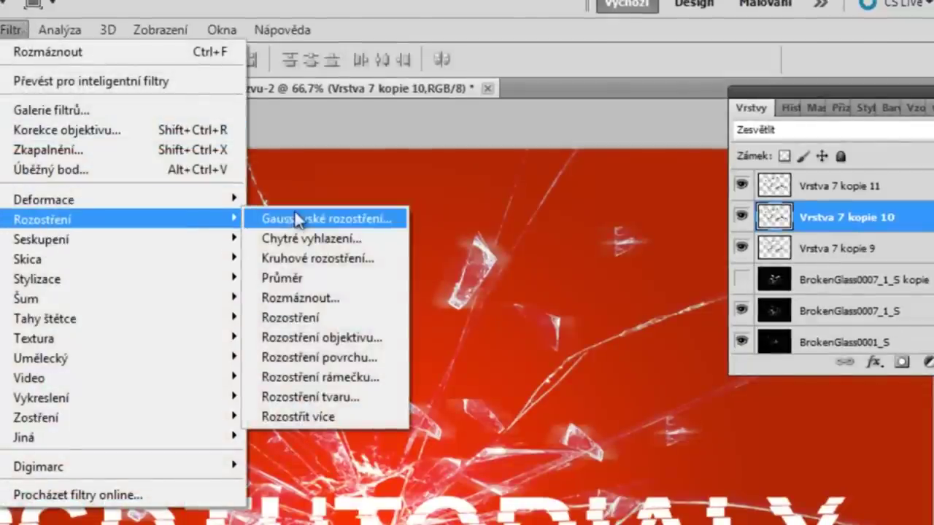
{"action": "left_click", "coordinate": [299, 223]}
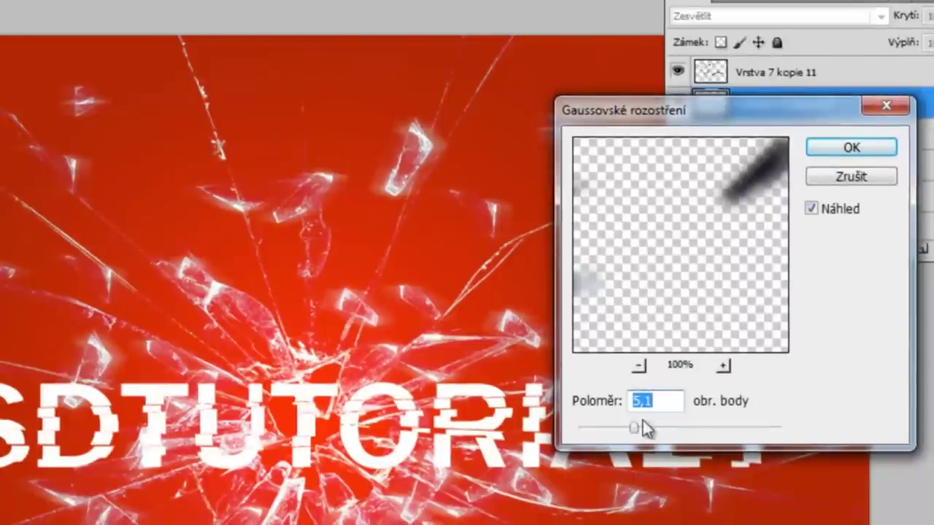
{"action": "left_click_drag", "start_coordinate": [634, 429], "coordinate": [621, 431]}
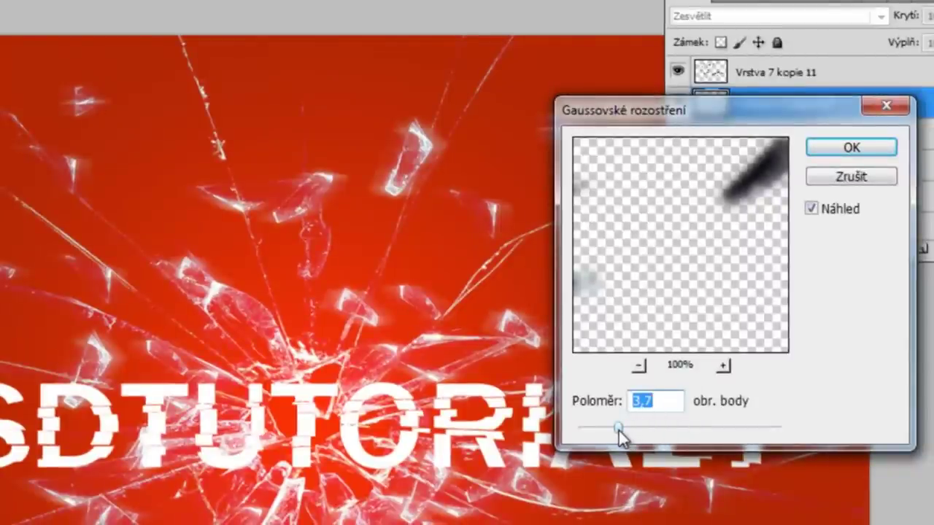
{"action": "left_click", "coordinate": [846, 149]}
Step: Scale shard layer Vrstva 7 kopie 10 down slightly and move it back over the hole, applying the transformation
{"action": "key", "text": "ctrl+t"}
{"action": "left_click_drag", "start_coordinate": [719, 524], "coordinate": [636, 524]}
{"action": "left_click_drag", "start_coordinate": [637, 340], "coordinate": [635, 341]}
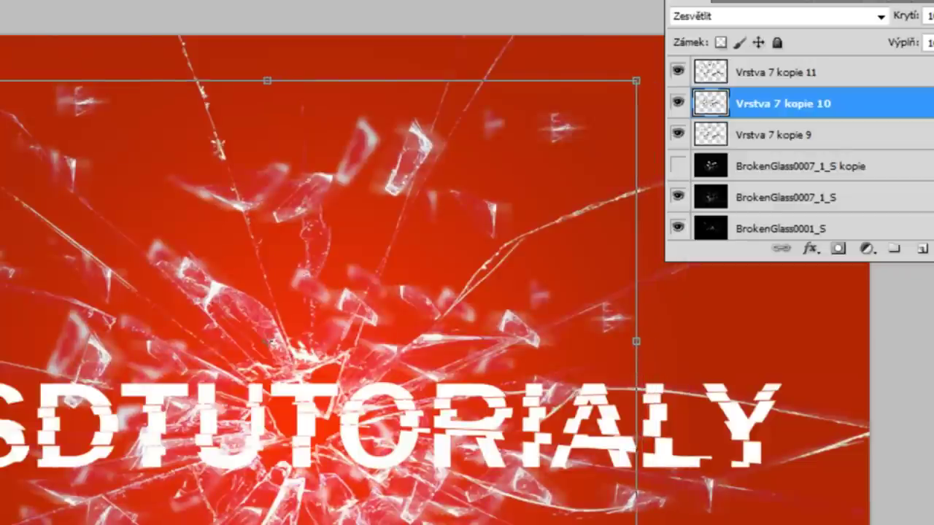
{"action": "left_click_drag", "start_coordinate": [395, 445], "coordinate": [463, 505]}
{"action": "left_click", "coordinate": [819, 139]}
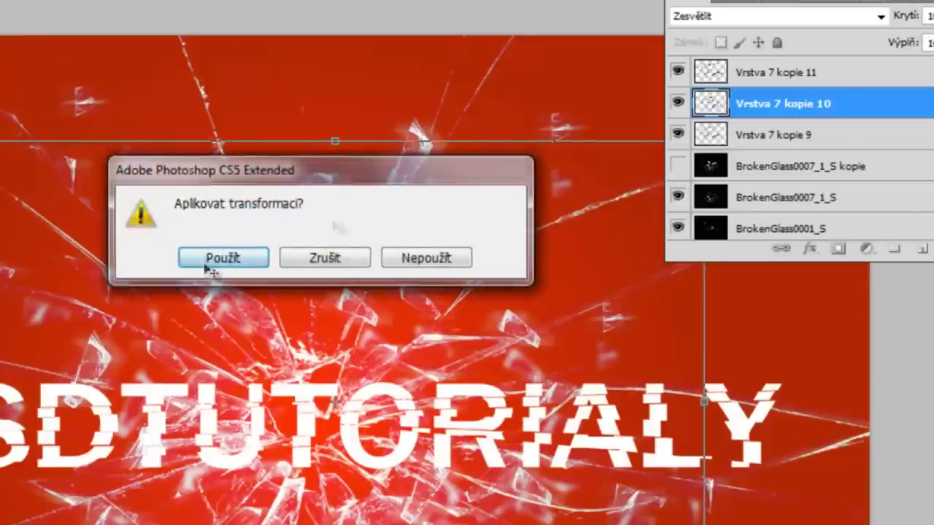
{"action": "key", "text": "Return"}
Step: Shrink the motion-blurred shard layer Vrstva 7 kopie 9, shift it over the hole and apply the transformation
{"action": "key", "text": "ctrl+t"}
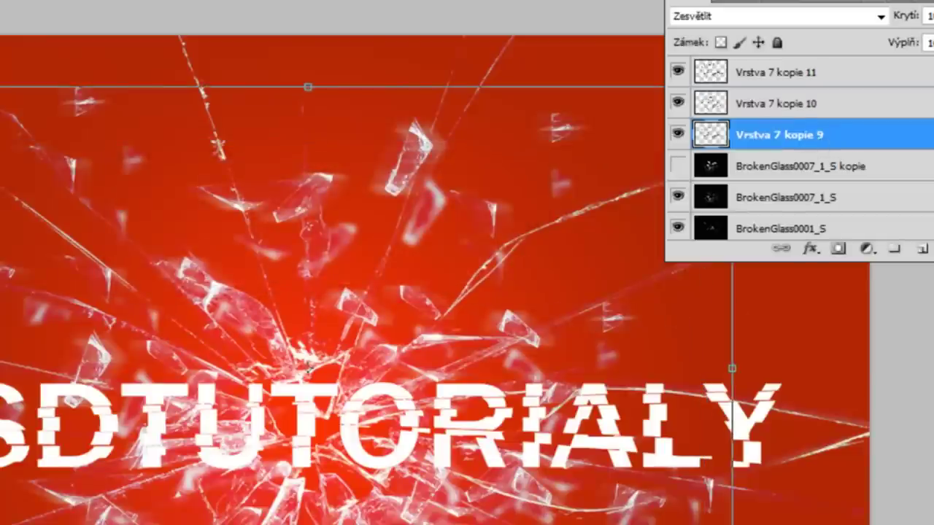
{"action": "left_click_drag", "start_coordinate": [732, 524], "coordinate": [532, 519]}
{"action": "left_click_drag", "start_coordinate": [464, 478], "coordinate": [551, 508]}
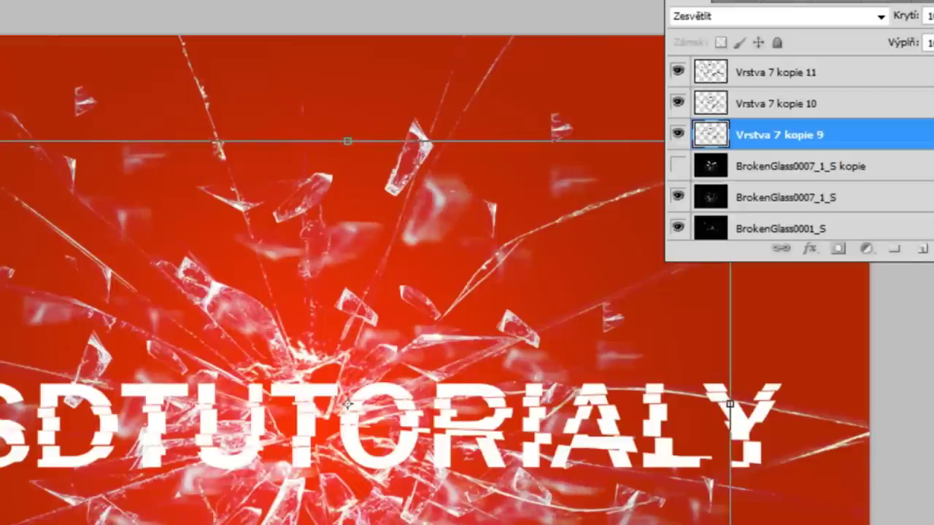
{"action": "left_click", "coordinate": [2, 147]}
{"action": "left_click", "coordinate": [200, 263]}
Step: Scale the sharp shard layer Vrstva 7 kopie 11 down and position it over the blurred shards, applying the transformation
{"action": "left_click", "coordinate": [812, 84]}
{"action": "key", "text": "ctrl+t"}
{"action": "left_click_drag", "start_coordinate": [714, 524], "coordinate": [650, 524]}
{"action": "left_click_drag", "start_coordinate": [421, 469], "coordinate": [485, 518]}
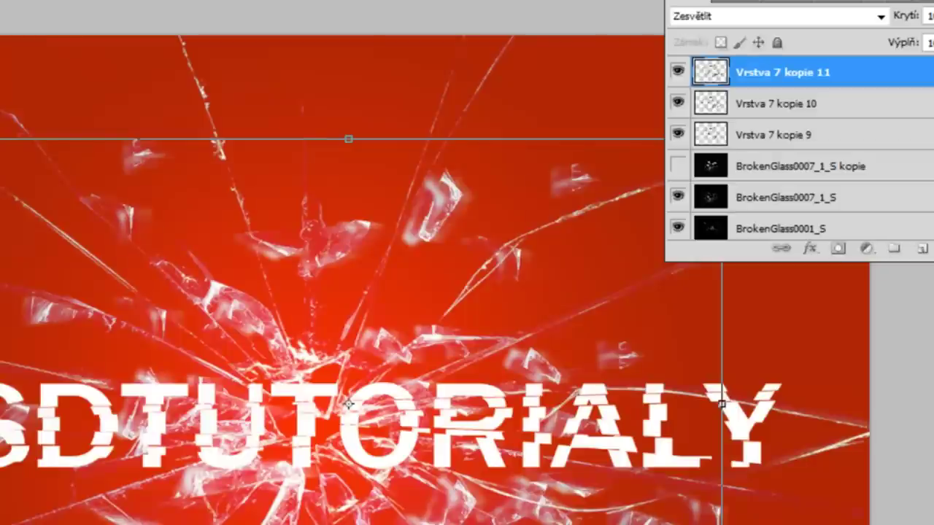
{"action": "left_click", "coordinate": [203, 255]}
Step: Delete the two blurred shard layers Vrstva 7 kopie 10 and Vrstva 7 kopie 9
{"action": "left_click", "coordinate": [810, 113]}
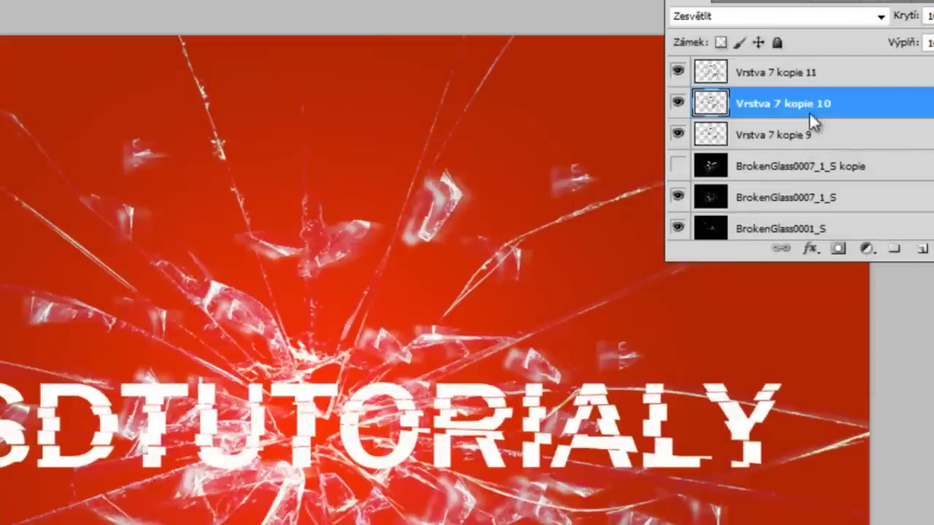
{"action": "key", "text": "Delete"}
{"action": "key", "text": "Delete"}
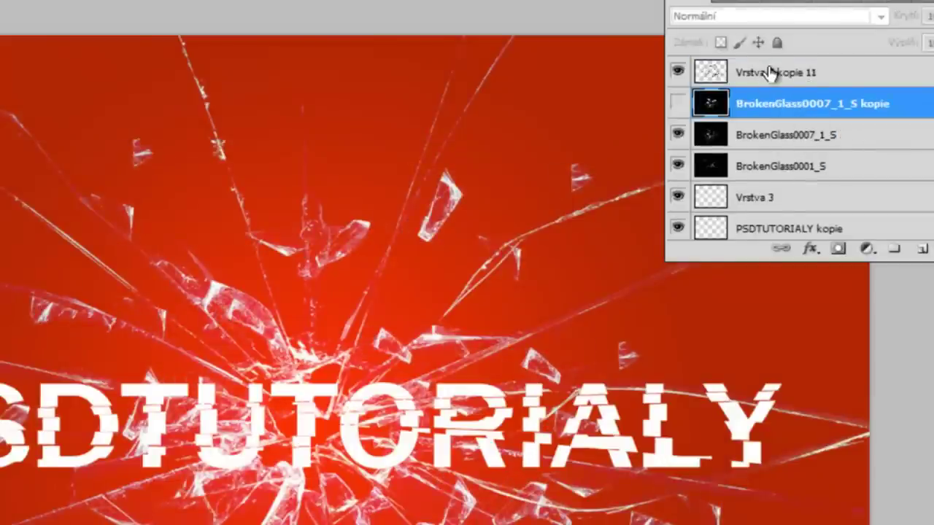
Step: Move the sharp shard layer Vrstva 7 kopie 11 slightly left around the hole and duplicate it twice
{"action": "left_click", "coordinate": [770, 73]}
{"action": "mouse_move", "coordinate": [338, 394]}
{"action": "left_mouse_down"}
{"action": "mouse_move", "coordinate": [328, 410]}
{"action": "mouse_move", "coordinate": [330, 398]}
{"action": "left_mouse_up"}
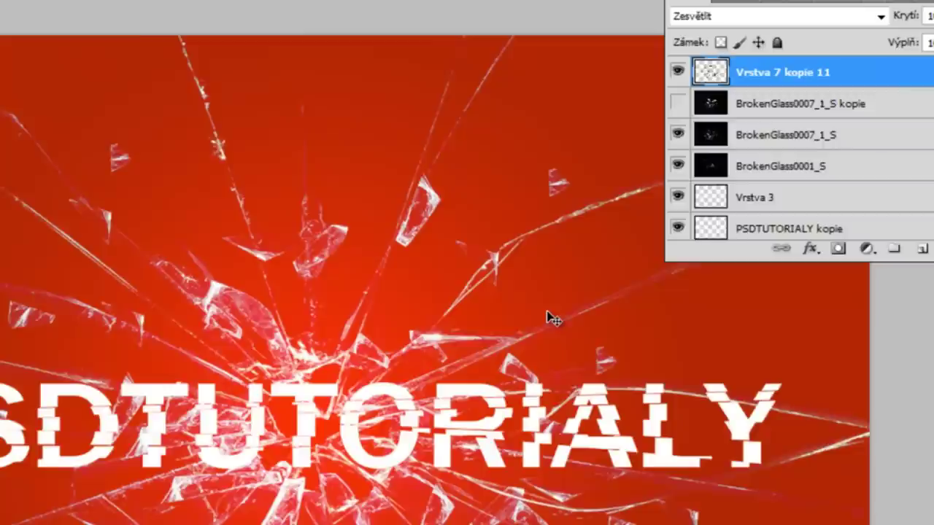
{"action": "key", "text": "ctrl+j"}
{"action": "key", "text": "ctrl+j"}
Step: Apply the Rozmáznout motion blur with its last-used settings to shard layer Vrstva 7 kopie 11
{"action": "left_click", "coordinate": [732, 139]}
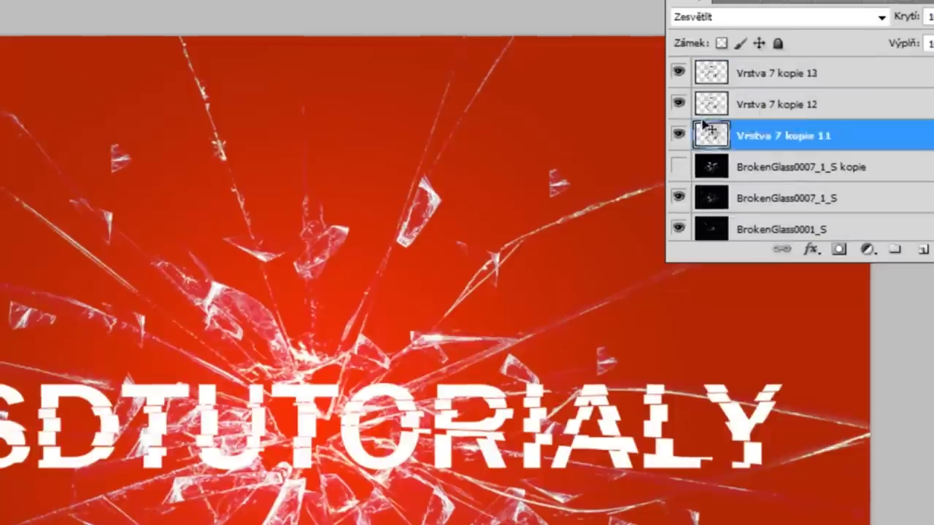
{"action": "left_click", "coordinate": [29, 5]}
{"action": "mouse_move", "coordinate": [46, 194]}
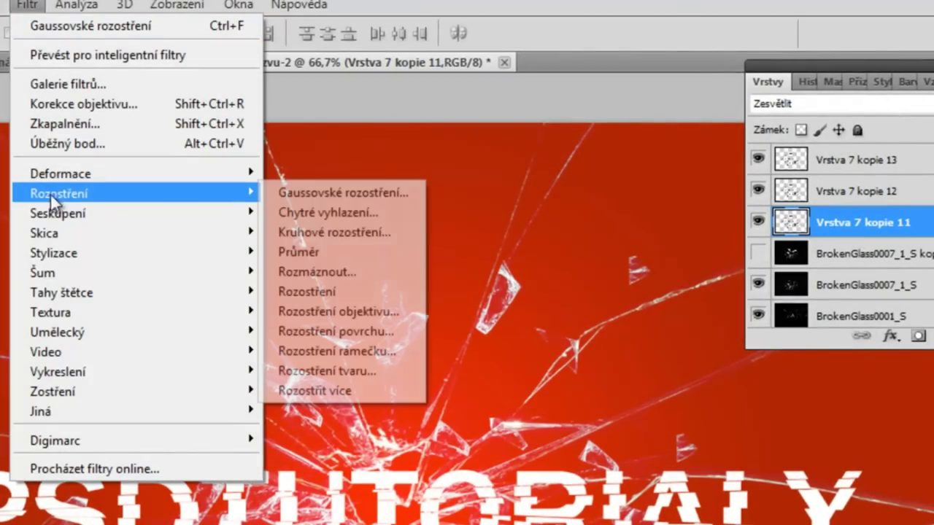
{"action": "left_click", "coordinate": [352, 270]}
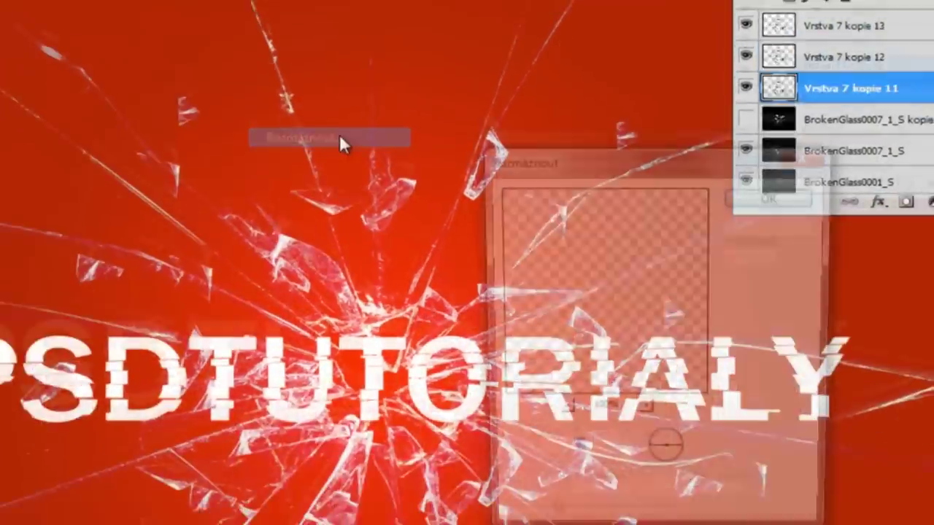
{"action": "left_click", "coordinate": [766, 147]}
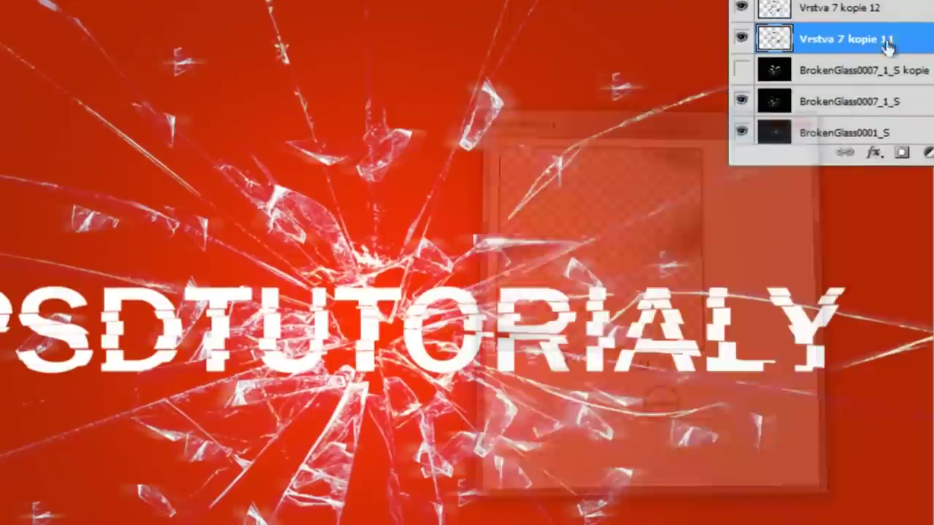
Step: Apply Gaussian blur with a 3.7-pixel radius to shard layer Vrstva 7 kopie 12
{"action": "left_click", "coordinate": [875, 11]}
{"action": "left_click", "coordinate": [37, 6]}
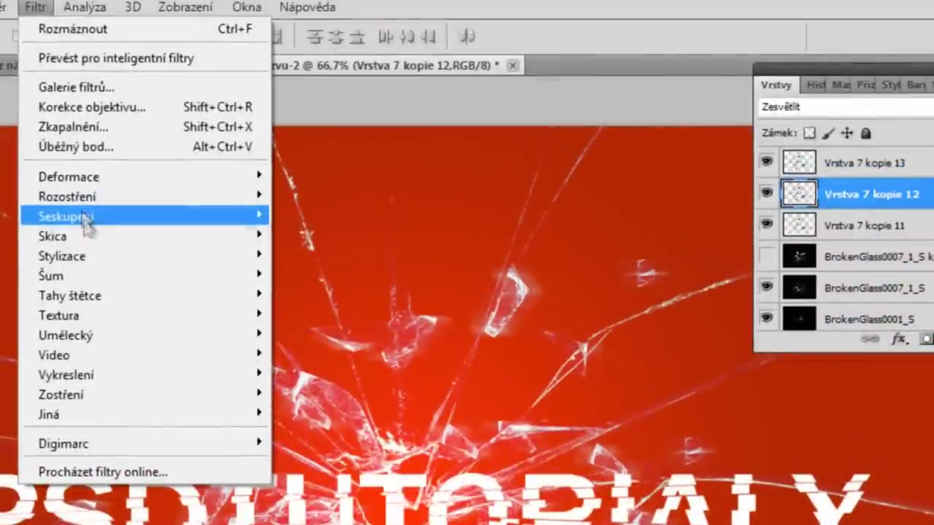
{"action": "mouse_move", "coordinate": [79, 260]}
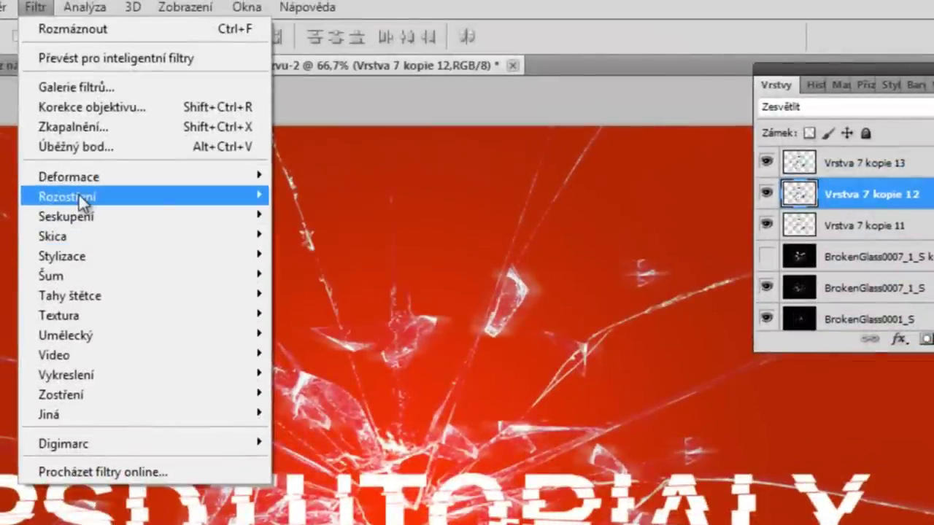
{"action": "mouse_move", "coordinate": [154, 195]}
{"action": "left_click", "coordinate": [314, 194]}
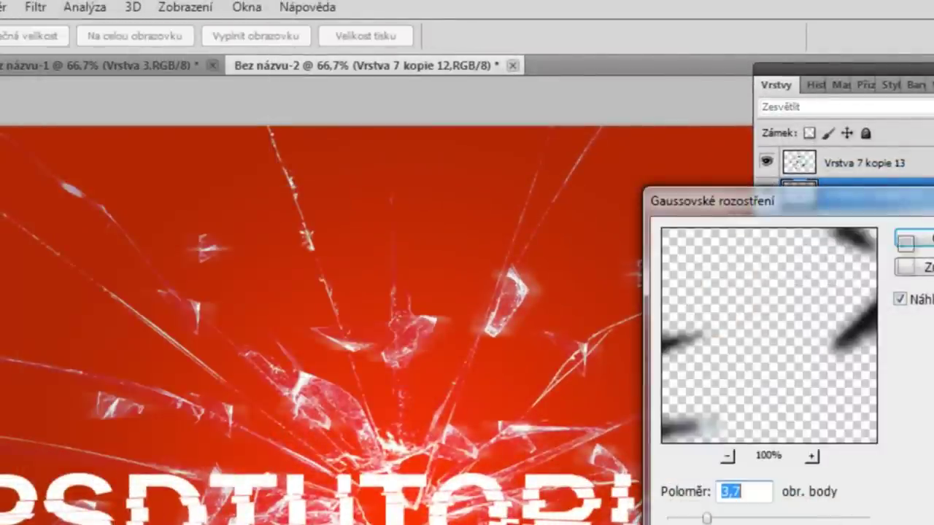
{"action": "left_click", "coordinate": [913, 239]}
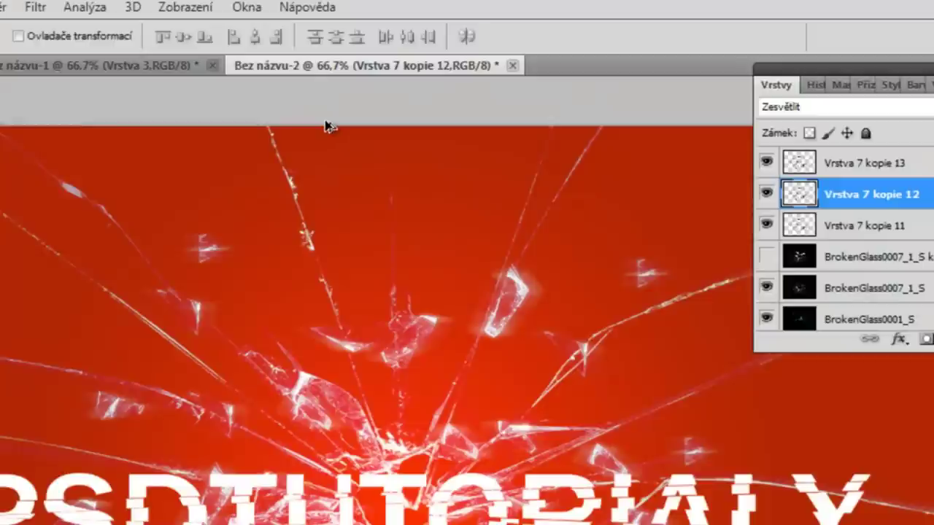
Step: Add Gaussian blur with the last-used radius to the motion-blurred shard layer Vrstva 7 kopie 11
{"action": "key", "text": "alt+bracketleft"}
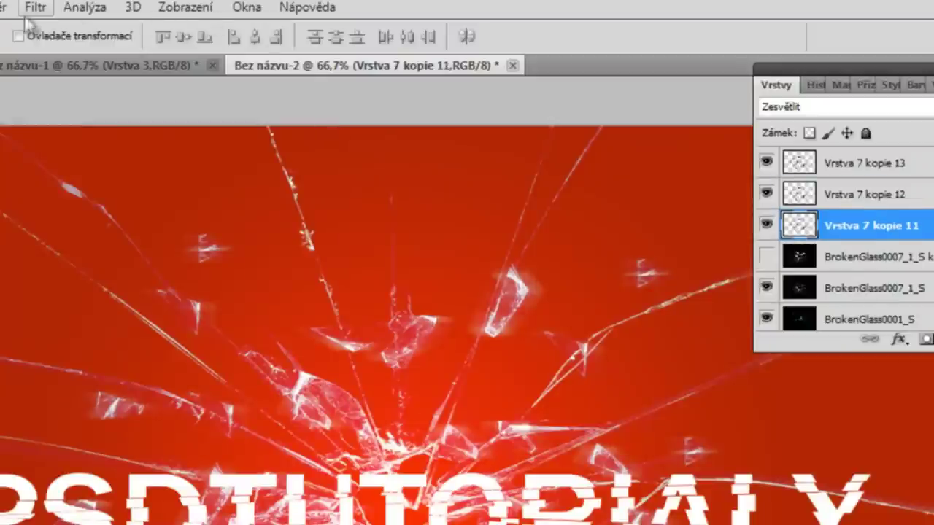
{"action": "left_click", "coordinate": [33, 8]}
{"action": "mouse_move", "coordinate": [93, 191]}
{"action": "left_click", "coordinate": [328, 194]}
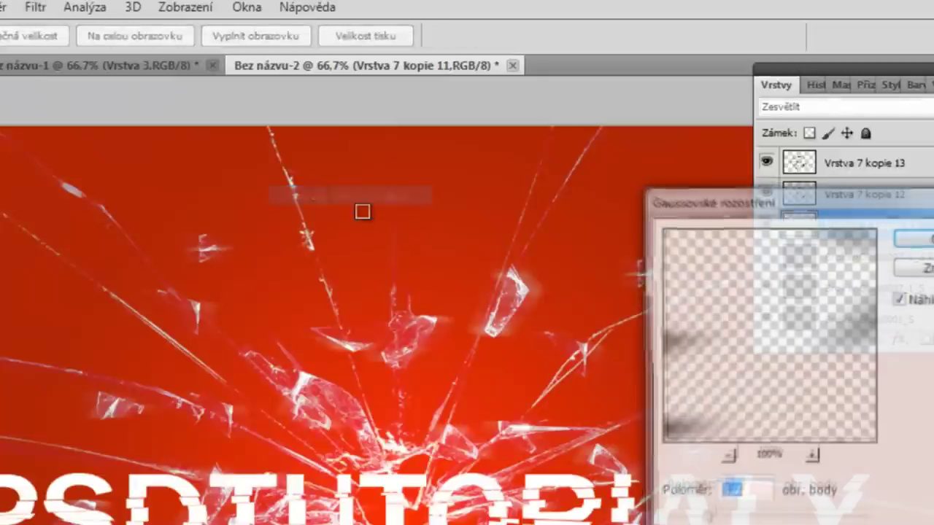
{"action": "left_click", "coordinate": [898, 237]}
Step: Blur shard layer Vrstva 7 kopie 12 again with a Gaussian radius of about 5.5 pixels
{"action": "left_click", "coordinate": [871, 197]}
{"action": "left_click", "coordinate": [35, 9]}
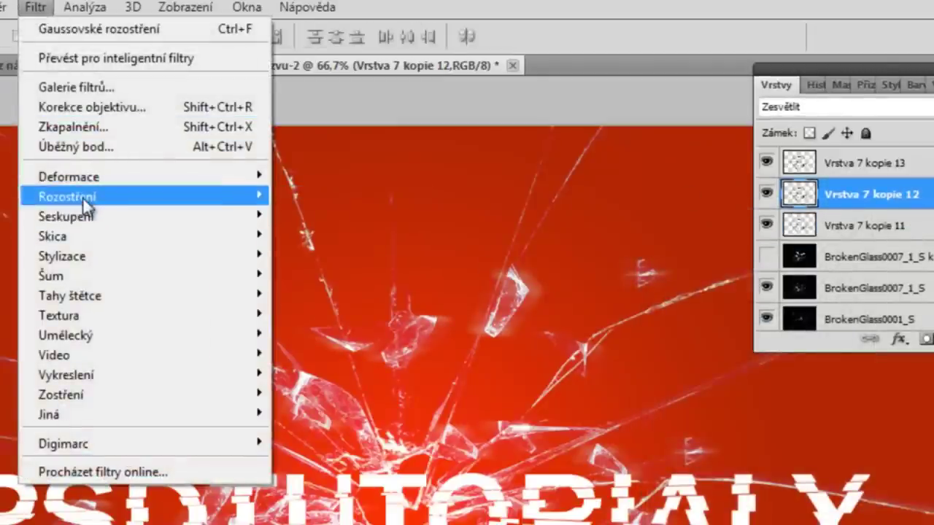
{"action": "mouse_move", "coordinate": [83, 200]}
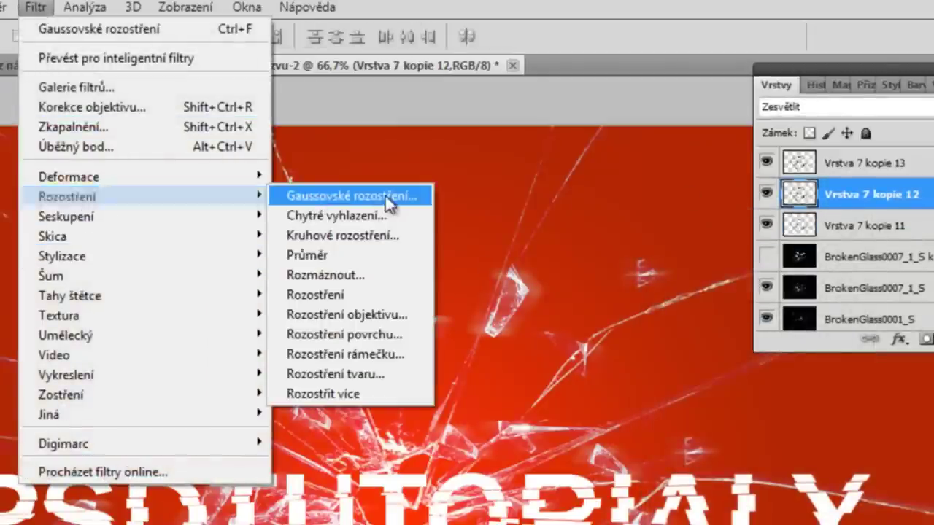
{"action": "left_click", "coordinate": [386, 202]}
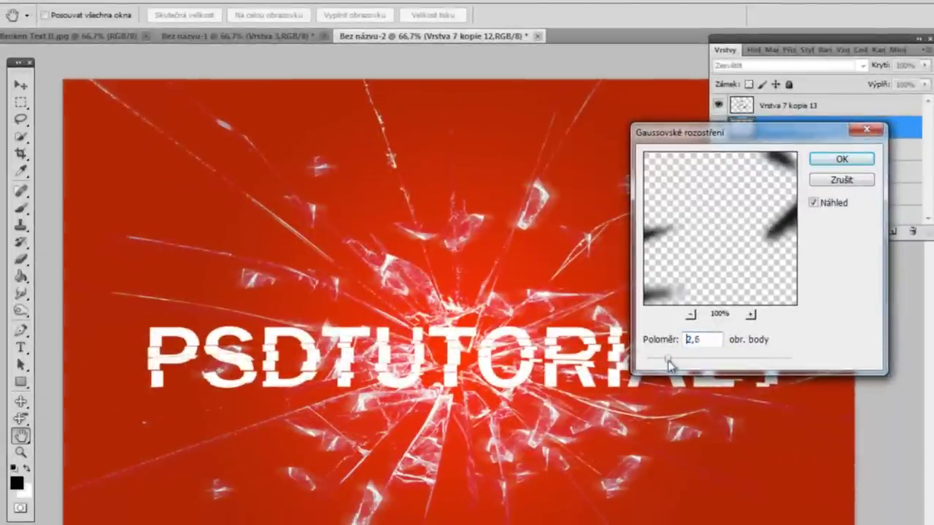
{"action": "mouse_move", "coordinate": [666, 360]}
{"action": "left_mouse_down"}
{"action": "mouse_move", "coordinate": [725, 358]}
{"action": "mouse_move", "coordinate": [653, 362]}
{"action": "mouse_move", "coordinate": [660, 365]}
{"action": "left_mouse_up"}
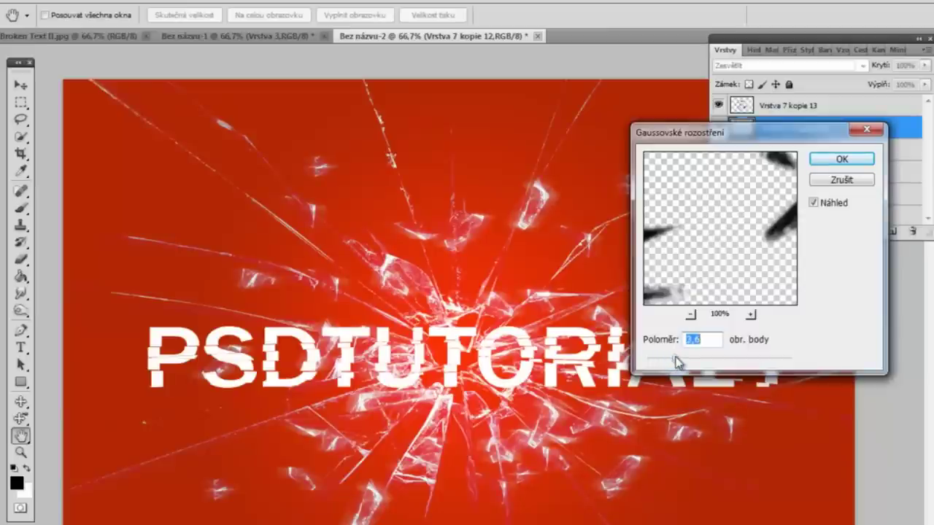
{"action": "left_click_drag", "start_coordinate": [674, 363], "coordinate": [681, 363]}
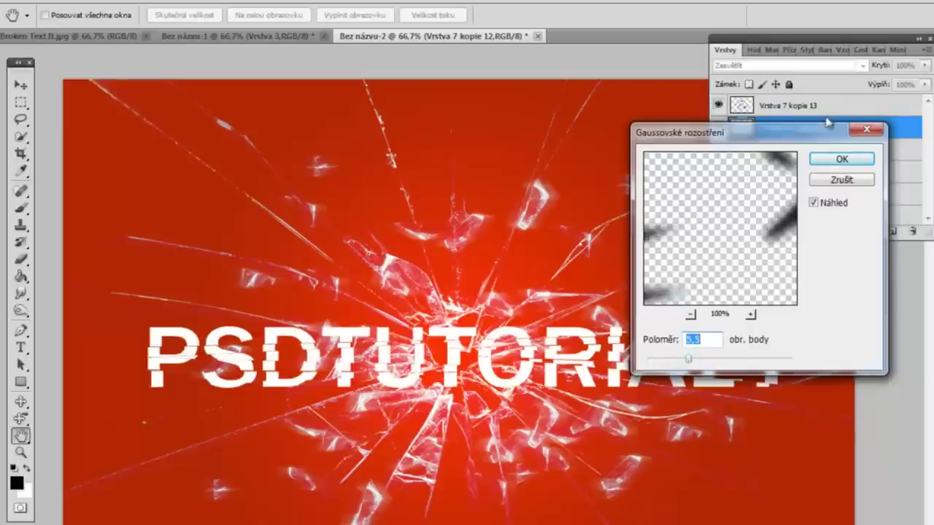
{"action": "left_click", "coordinate": [824, 159]}
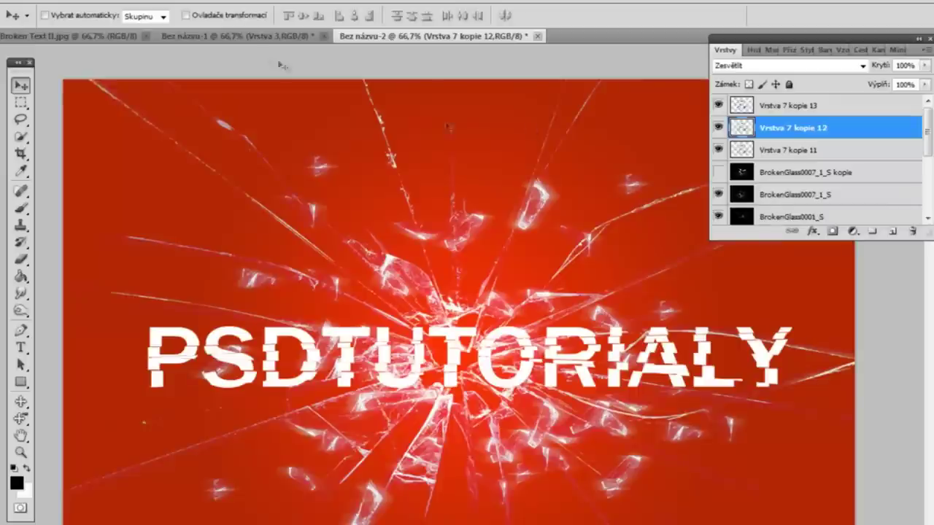
Step: Compare the shard effect with the finished example in document Bez názvu-1 and return to Bez názvu-2
{"action": "left_click", "coordinate": [261, 37]}
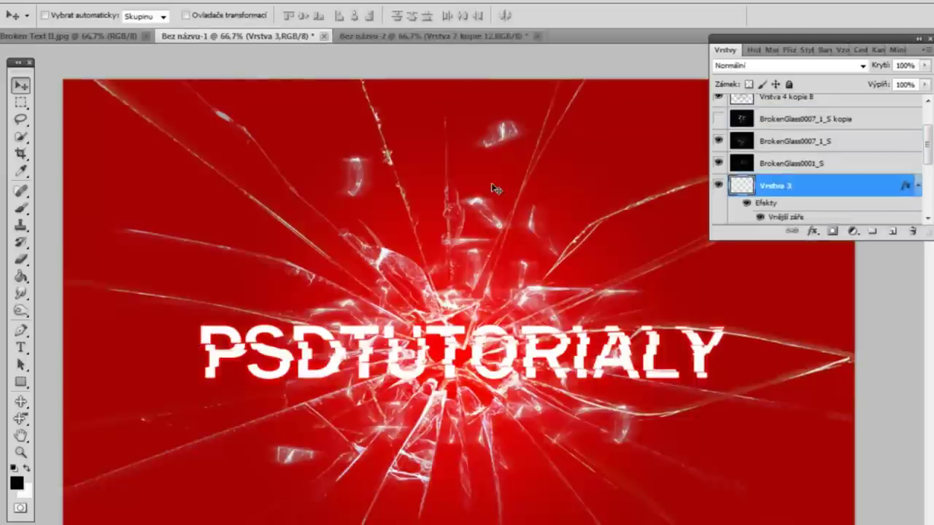
{"action": "left_click", "coordinate": [436, 37]}
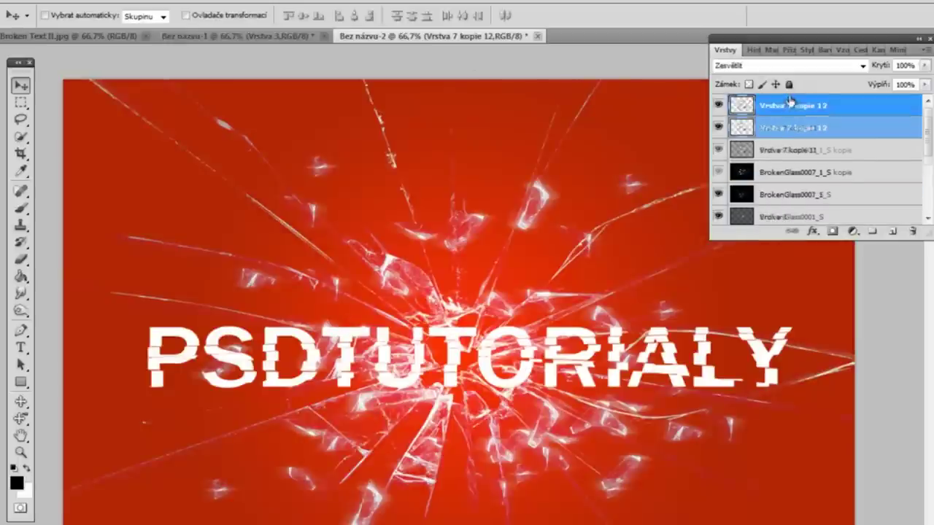
Step: Open the layer style of the sliced text layer PSDTUTORIALY kopie and enable Outer Glow with its settings shown
{"action": "scroll", "coordinate": [824, 120], "scroll_direction": "down", "scroll_amount": 3}
{"action": "scroll", "coordinate": [813, 135], "scroll_direction": "down", "scroll_amount": 1}
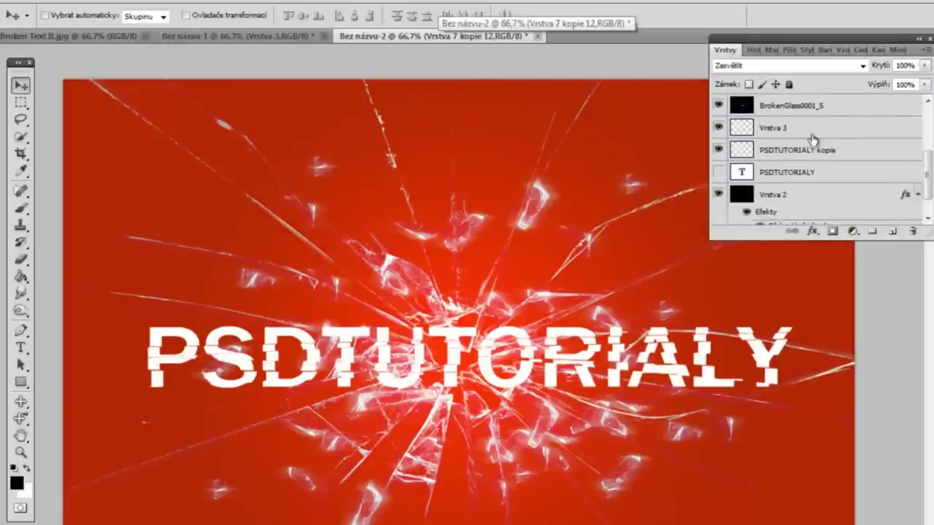
{"action": "left_click", "coordinate": [784, 135]}
{"action": "left_click", "coordinate": [854, 151]}
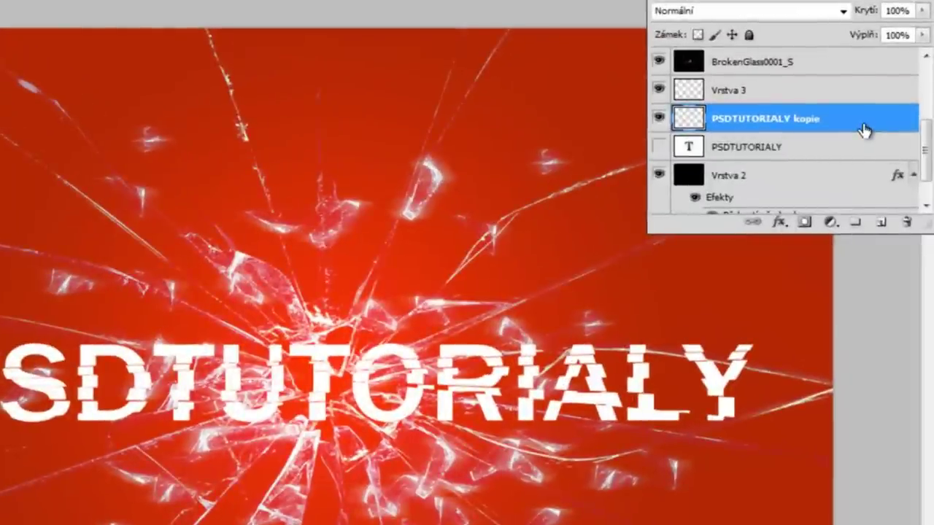
{"action": "double_click", "coordinate": [863, 130]}
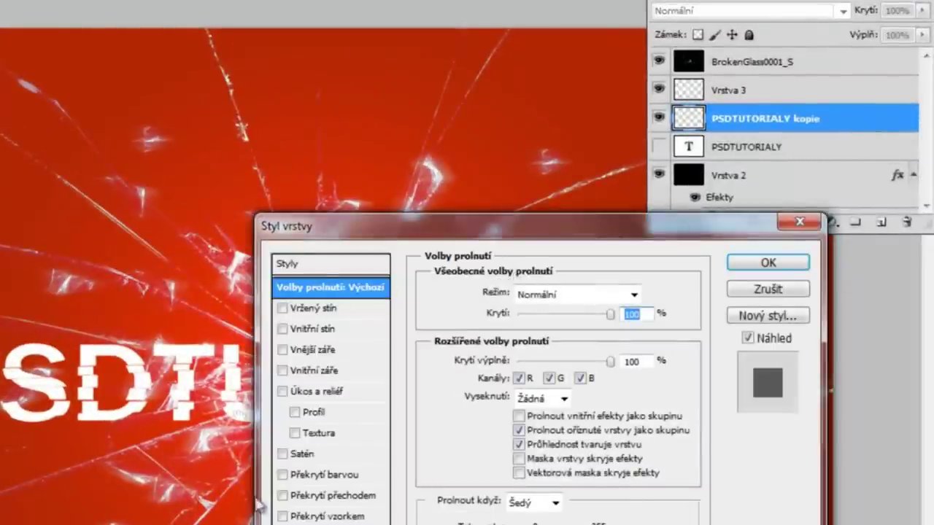
{"action": "left_click", "coordinate": [282, 349]}
{"action": "left_click", "coordinate": [358, 353]}
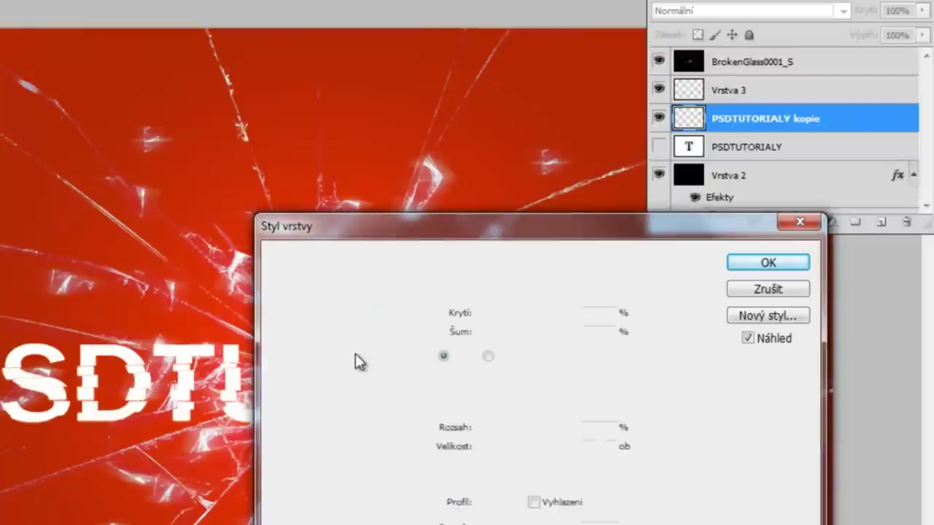
Step: Sample the red background as the outer glow colour and brighten it to ff3100
{"action": "left_click", "coordinate": [463, 356]}
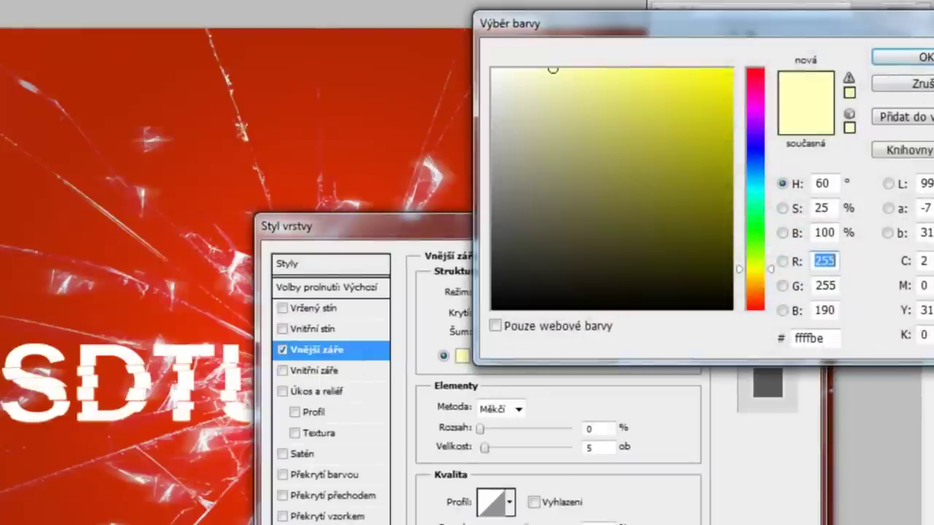
{"action": "left_click", "coordinate": [188, 241]}
{"action": "left_click", "coordinate": [176, 246]}
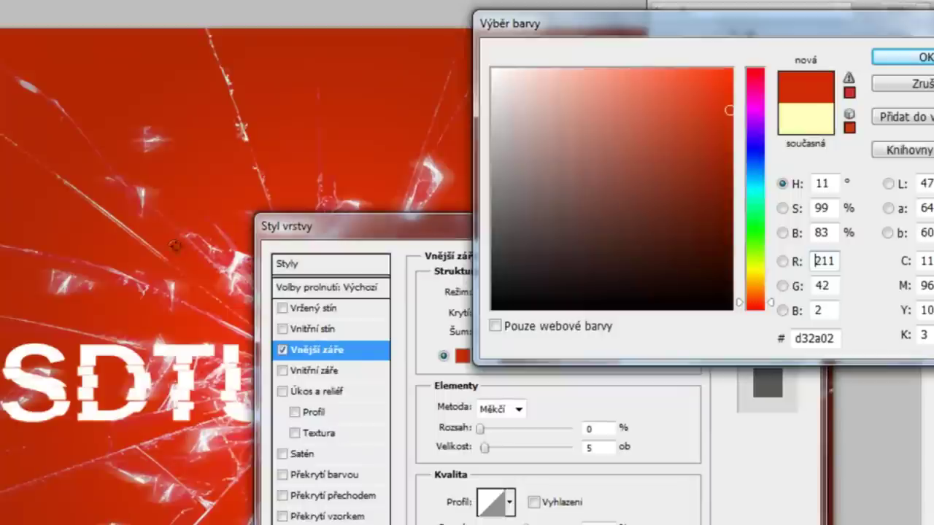
{"action": "left_click", "coordinate": [730, 70]}
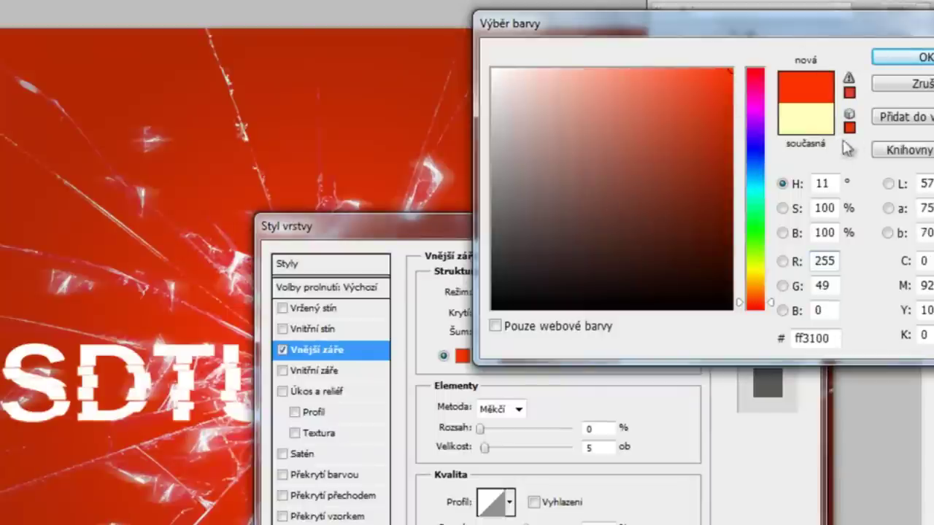
{"action": "left_click", "coordinate": [902, 58]}
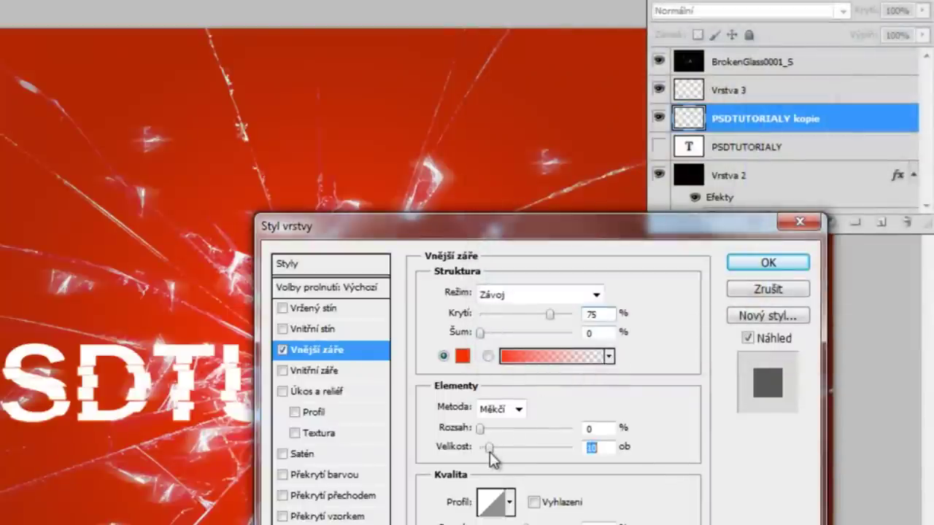
Step: Increase the outer glow's opacity and size slightly and apply it to the layer PSDTUTORIALY kopie
{"action": "left_click_drag", "start_coordinate": [483, 428], "coordinate": [480, 429]}
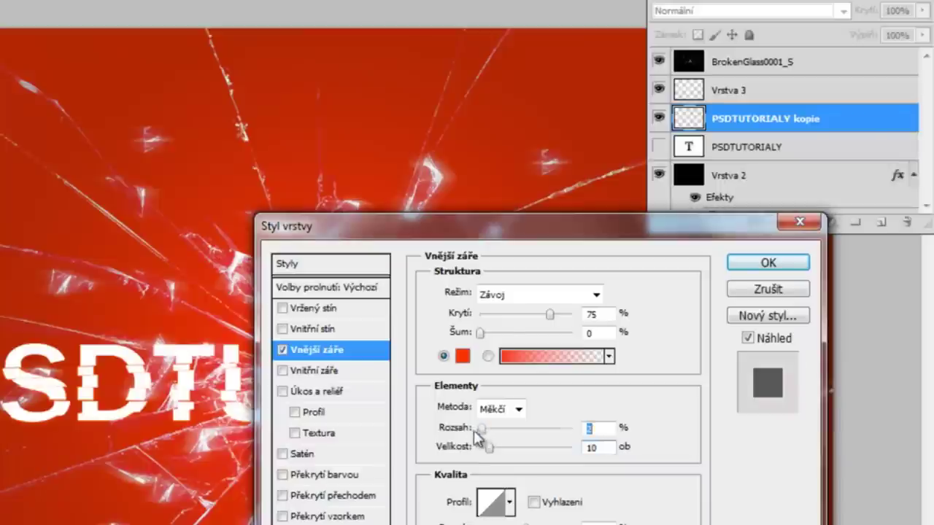
{"action": "left_click_drag", "start_coordinate": [562, 318], "coordinate": [574, 315]}
{"action": "left_click_drag", "start_coordinate": [489, 446], "coordinate": [496, 459]}
{"action": "left_click", "coordinate": [737, 263]}
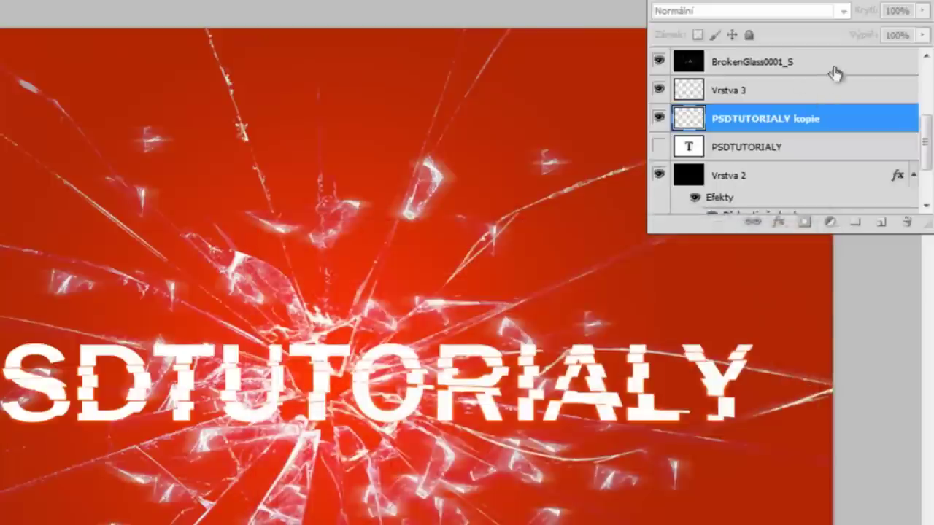
Step: Open the layer style of Vrstva 3 and enable Outer Glow with its settings shown
{"action": "left_click", "coordinate": [839, 91]}
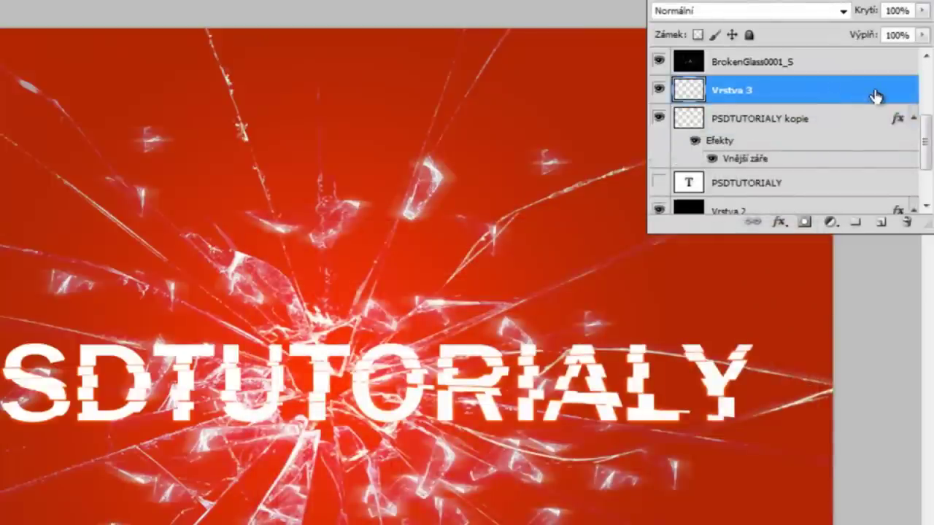
{"action": "double_click", "coordinate": [858, 95]}
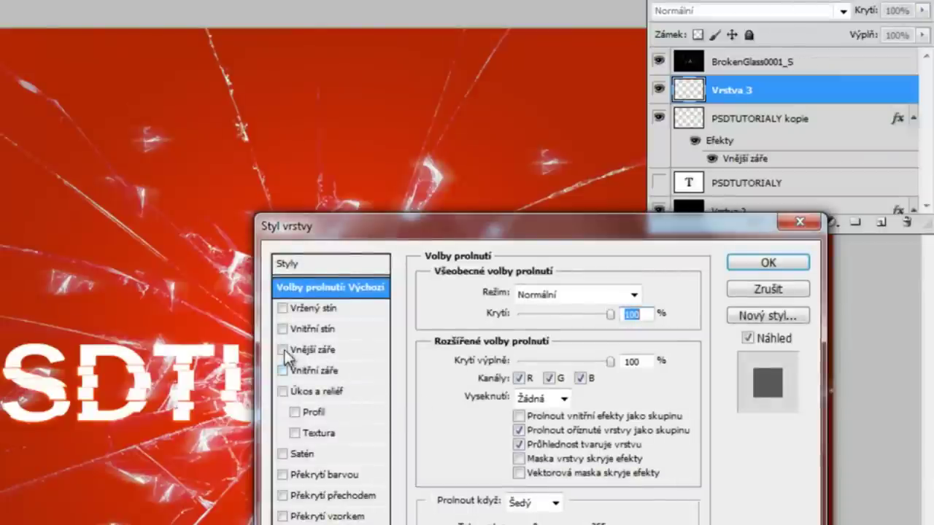
{"action": "left_click", "coordinate": [321, 350]}
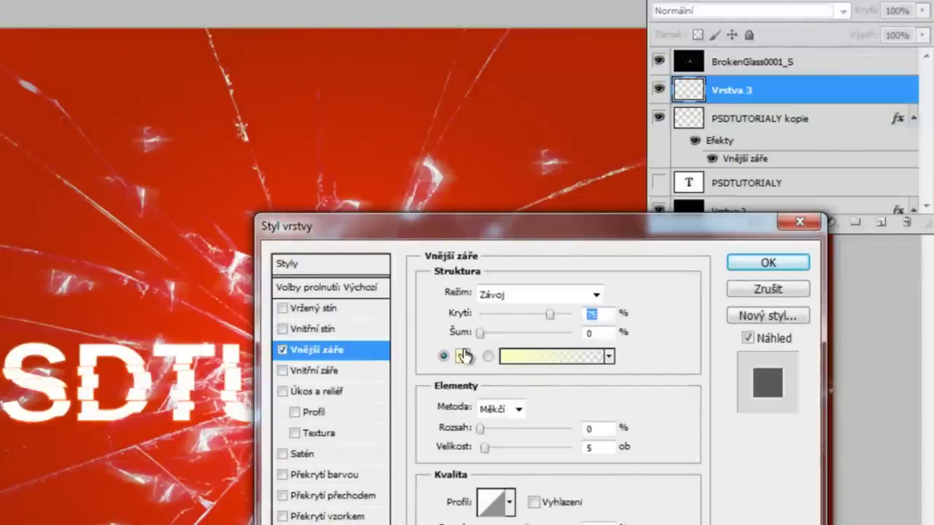
Step: Give Vrstva 3's outer glow a bright red-orange sampled from the background, enlarge the glow slightly and apply it
{"action": "left_click", "coordinate": [463, 355]}
{"action": "left_click", "coordinate": [107, 324]}
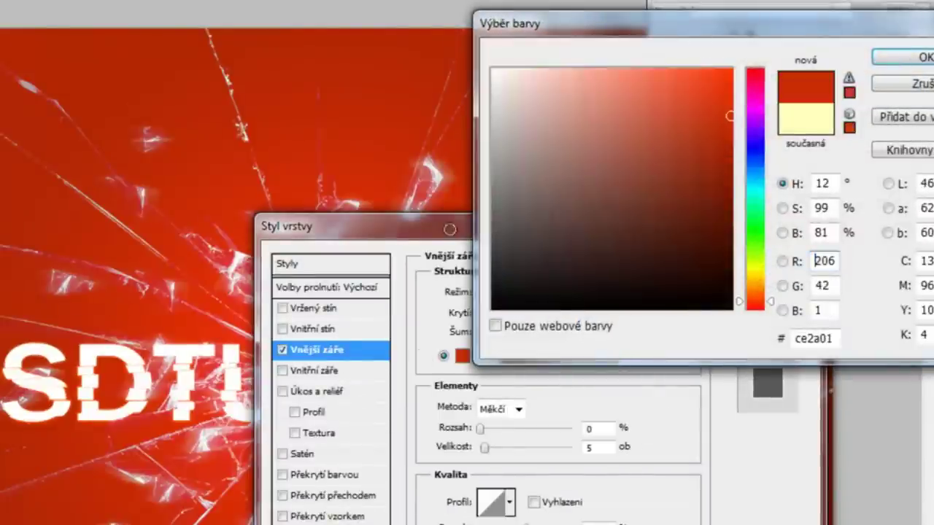
{"action": "left_click_drag", "start_coordinate": [715, 102], "coordinate": [830, 56]}
{"action": "left_click", "coordinate": [883, 62]}
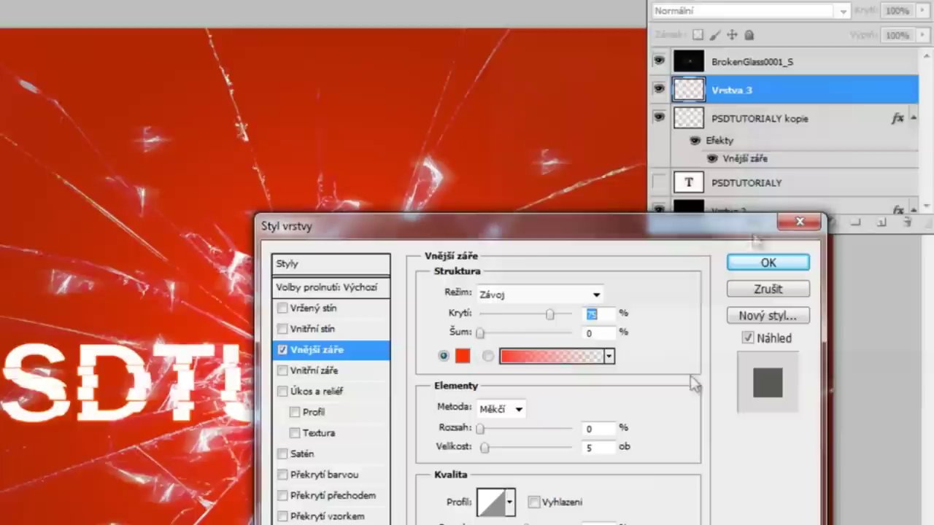
{"action": "left_click_drag", "start_coordinate": [493, 447], "coordinate": [490, 452]}
{"action": "left_click", "coordinate": [765, 264]}
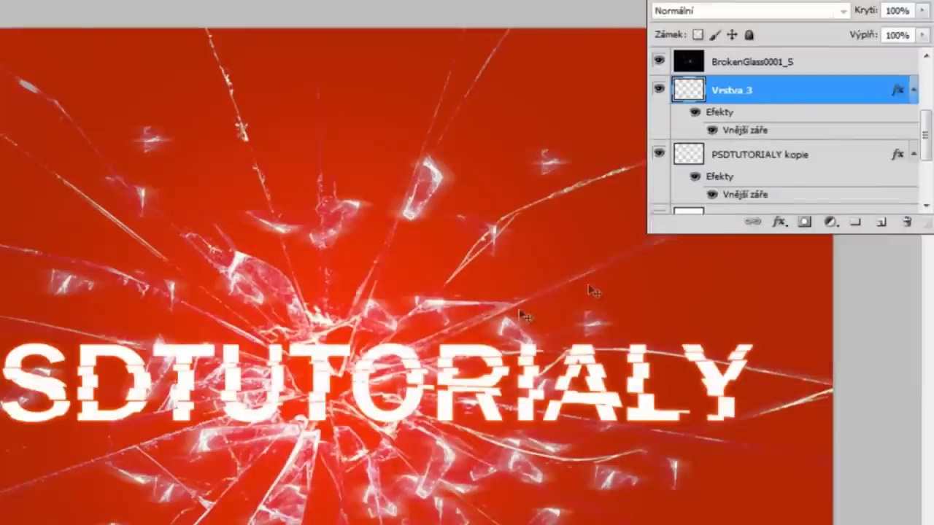